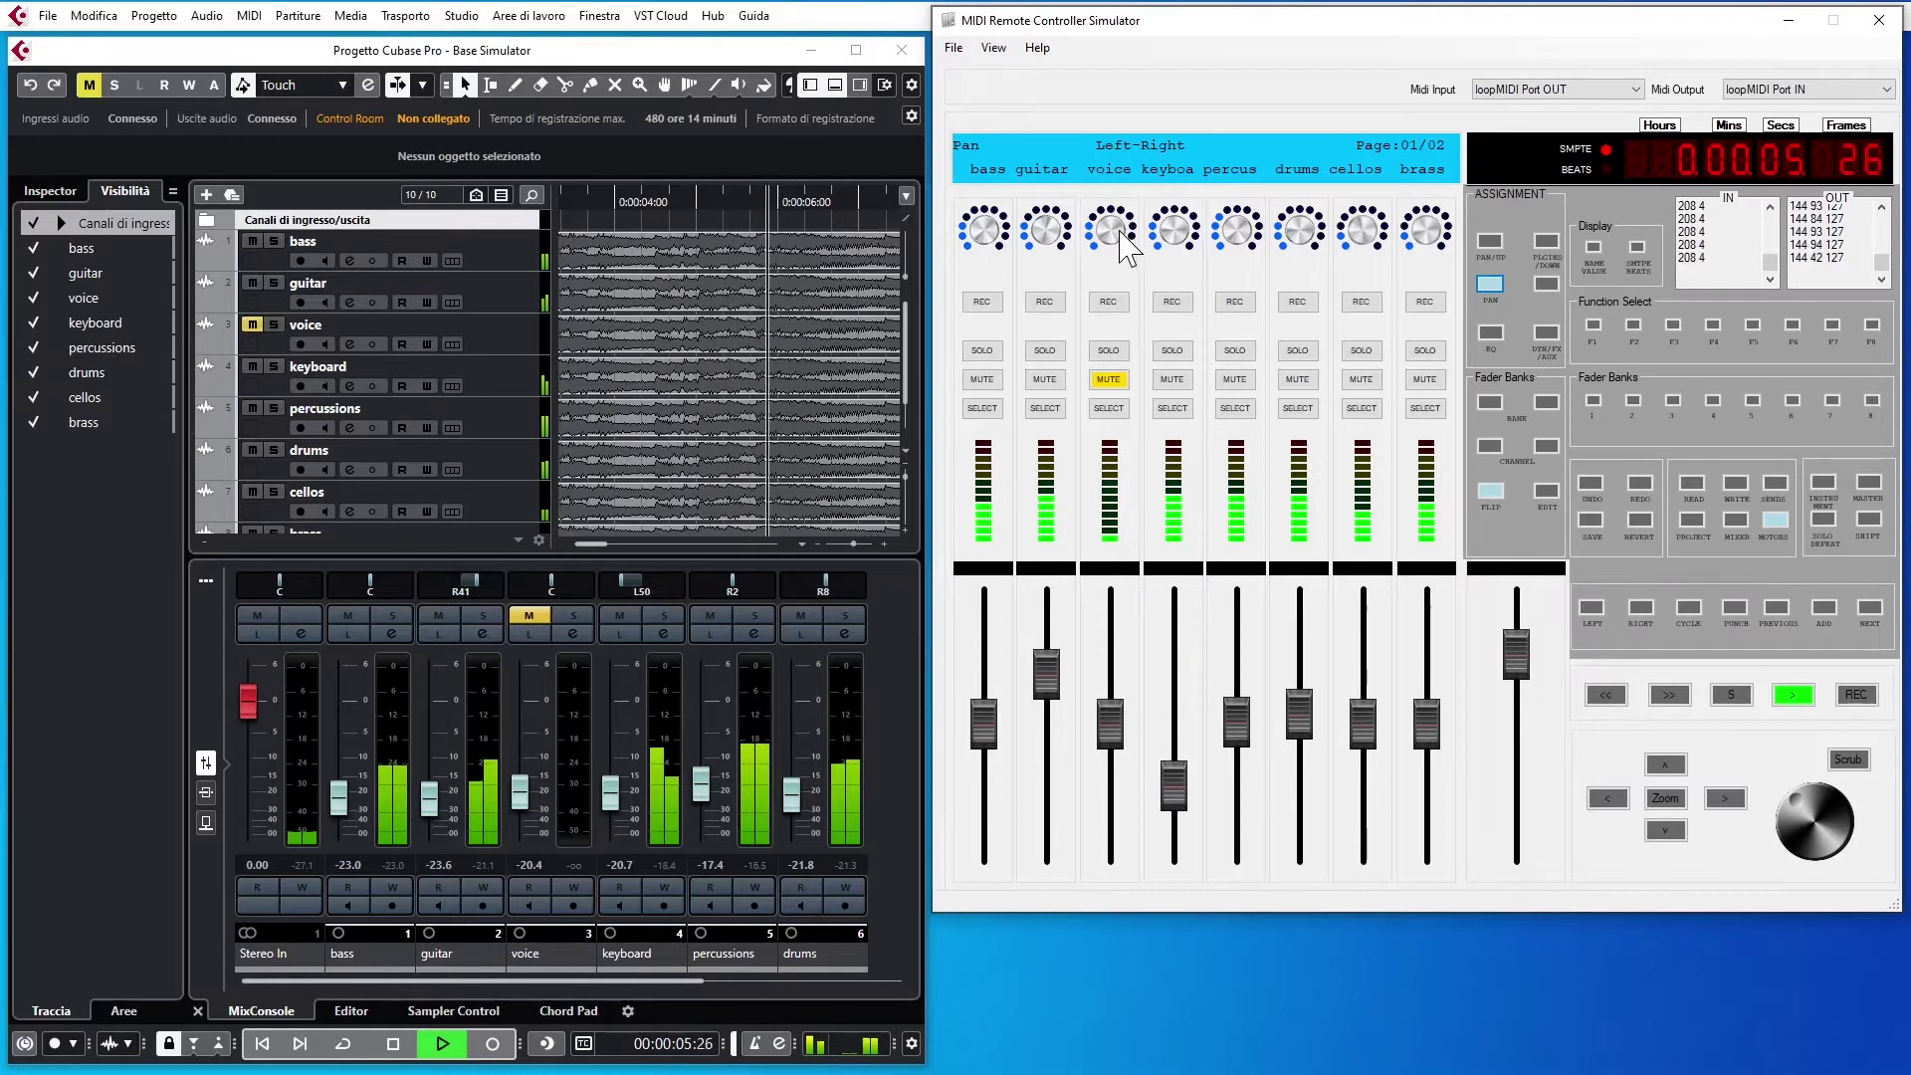
- Turn off fader flip on the controller, and pan the voice channel to L31 and percussions to L36
{"action": "left_click", "coordinate": [1479, 496]}
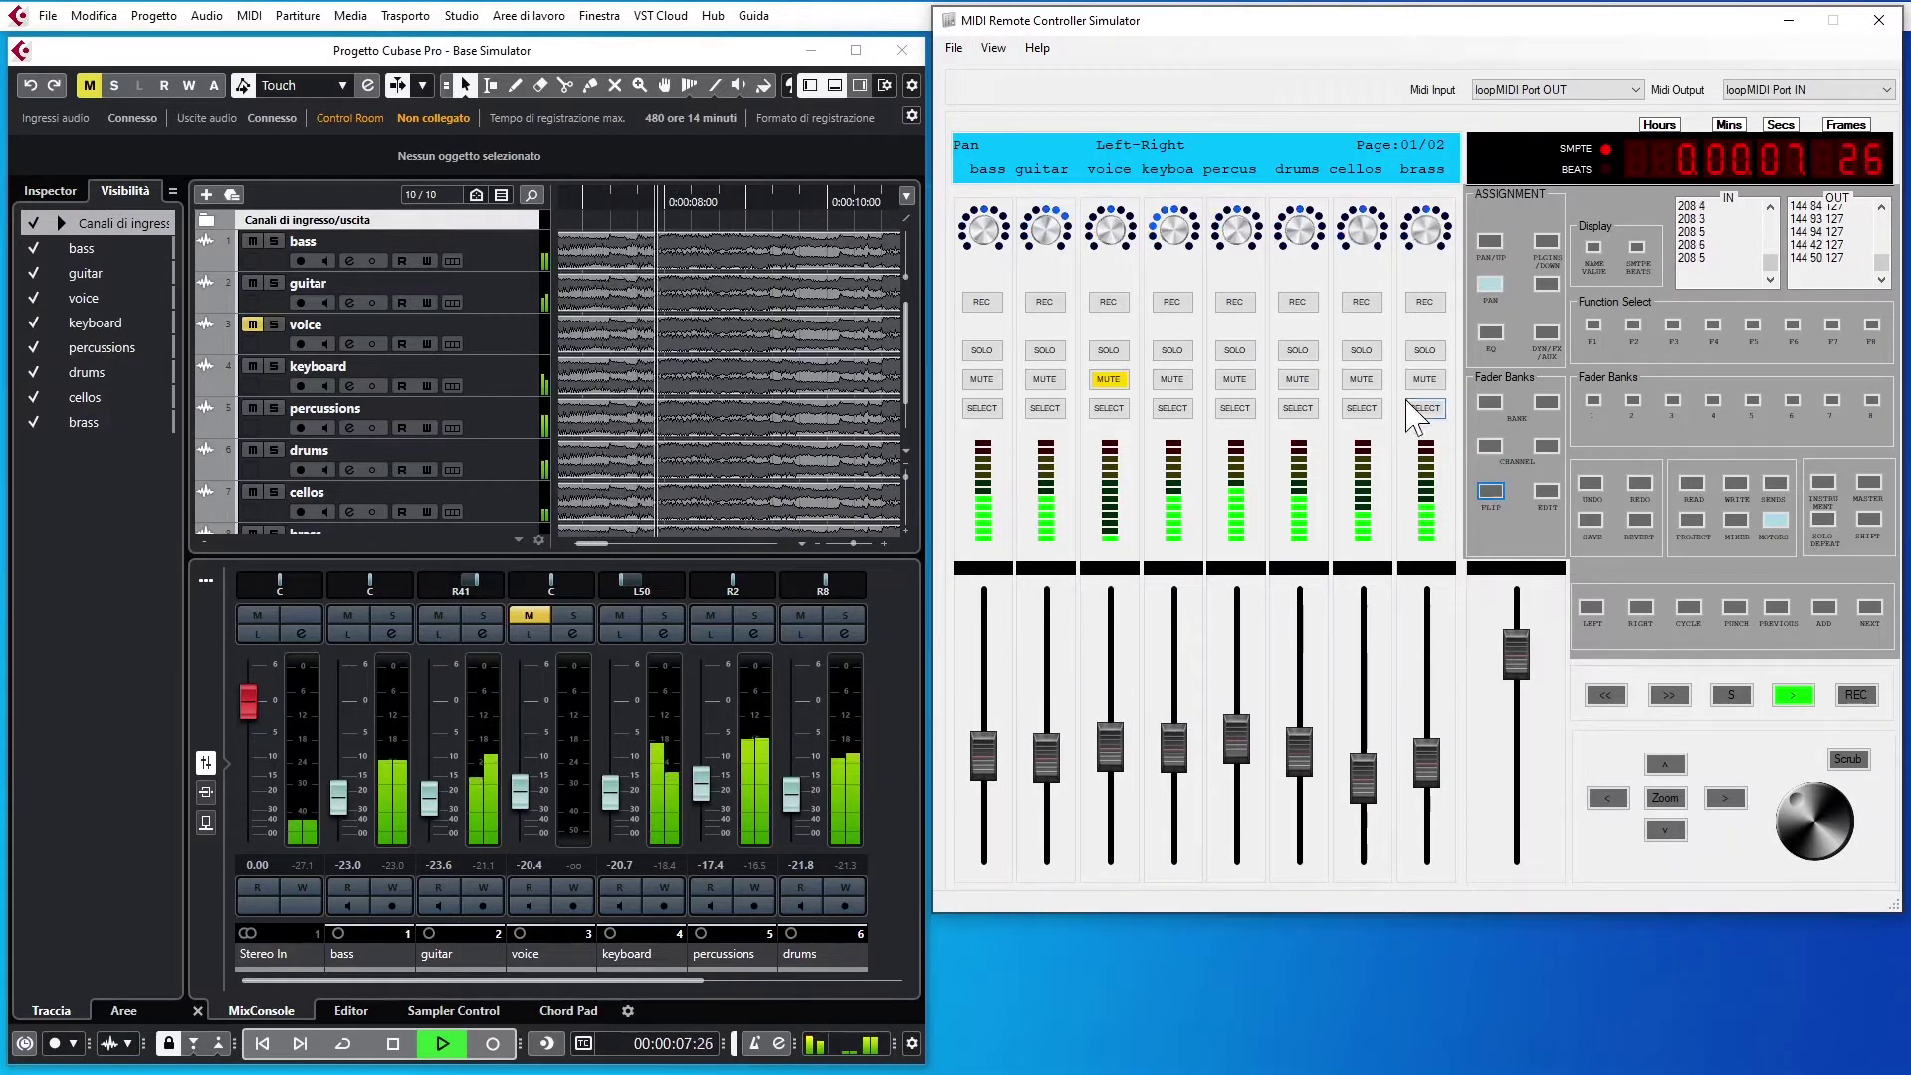
{"action": "left_click_drag", "start_coordinate": [1119, 257], "coordinate": [1237, 278]}
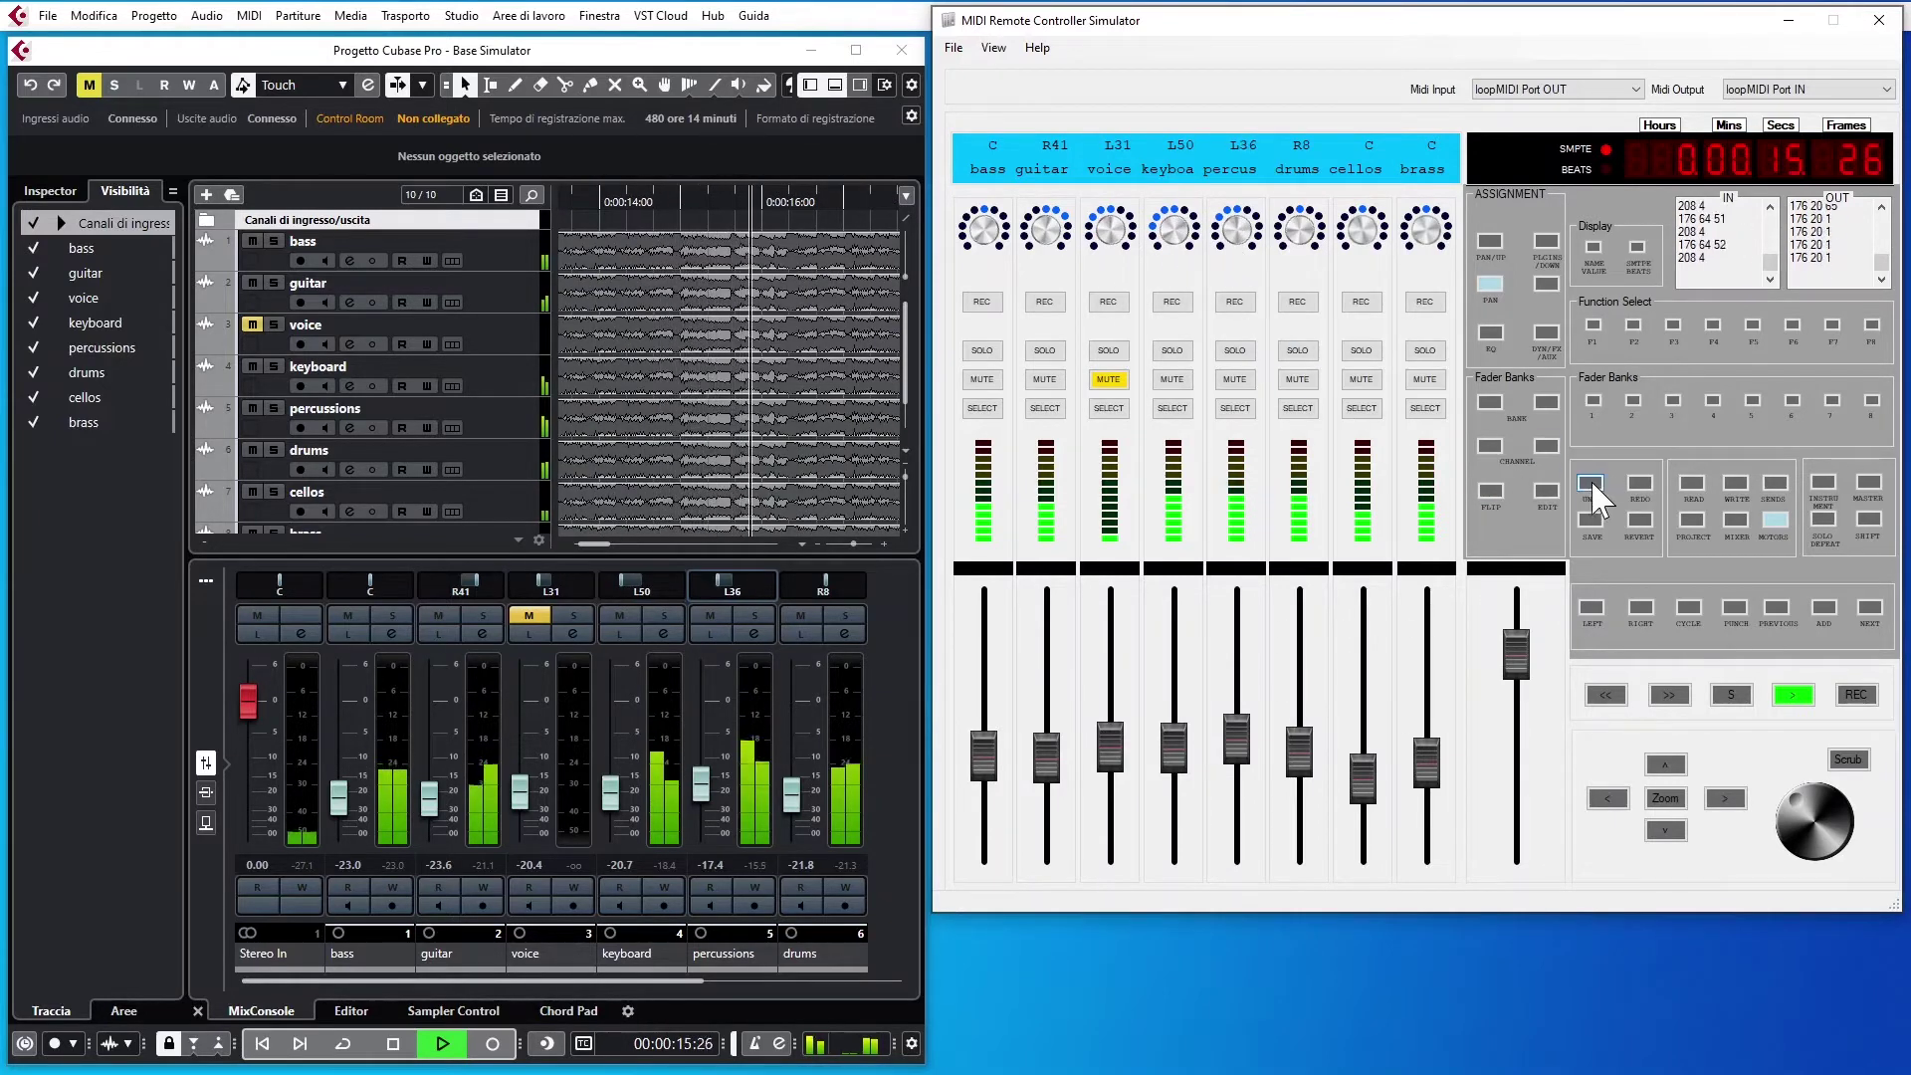
- Assign the controller knobs to EQ with their values displayed, and open the brass channel's settings
{"action": "left_click", "coordinate": [1492, 334]}
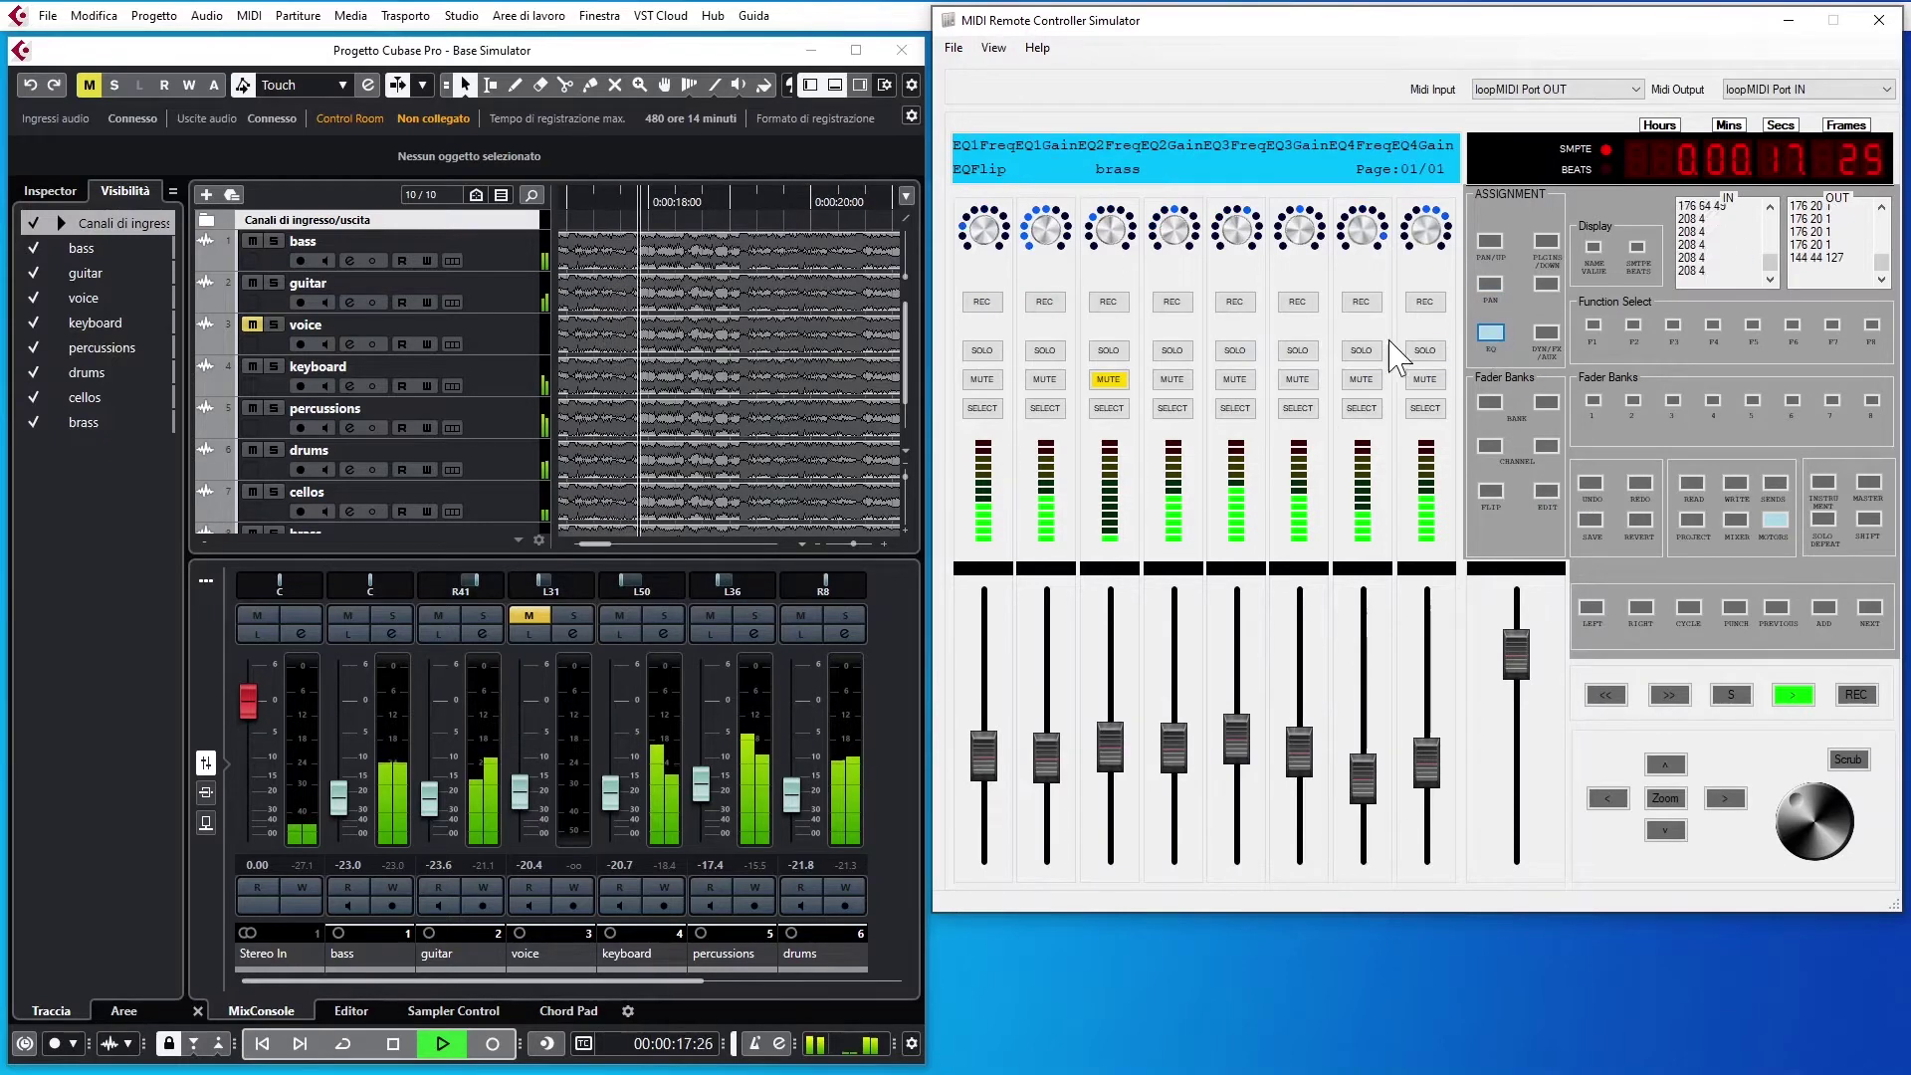
{"action": "left_click", "coordinate": [1592, 250]}
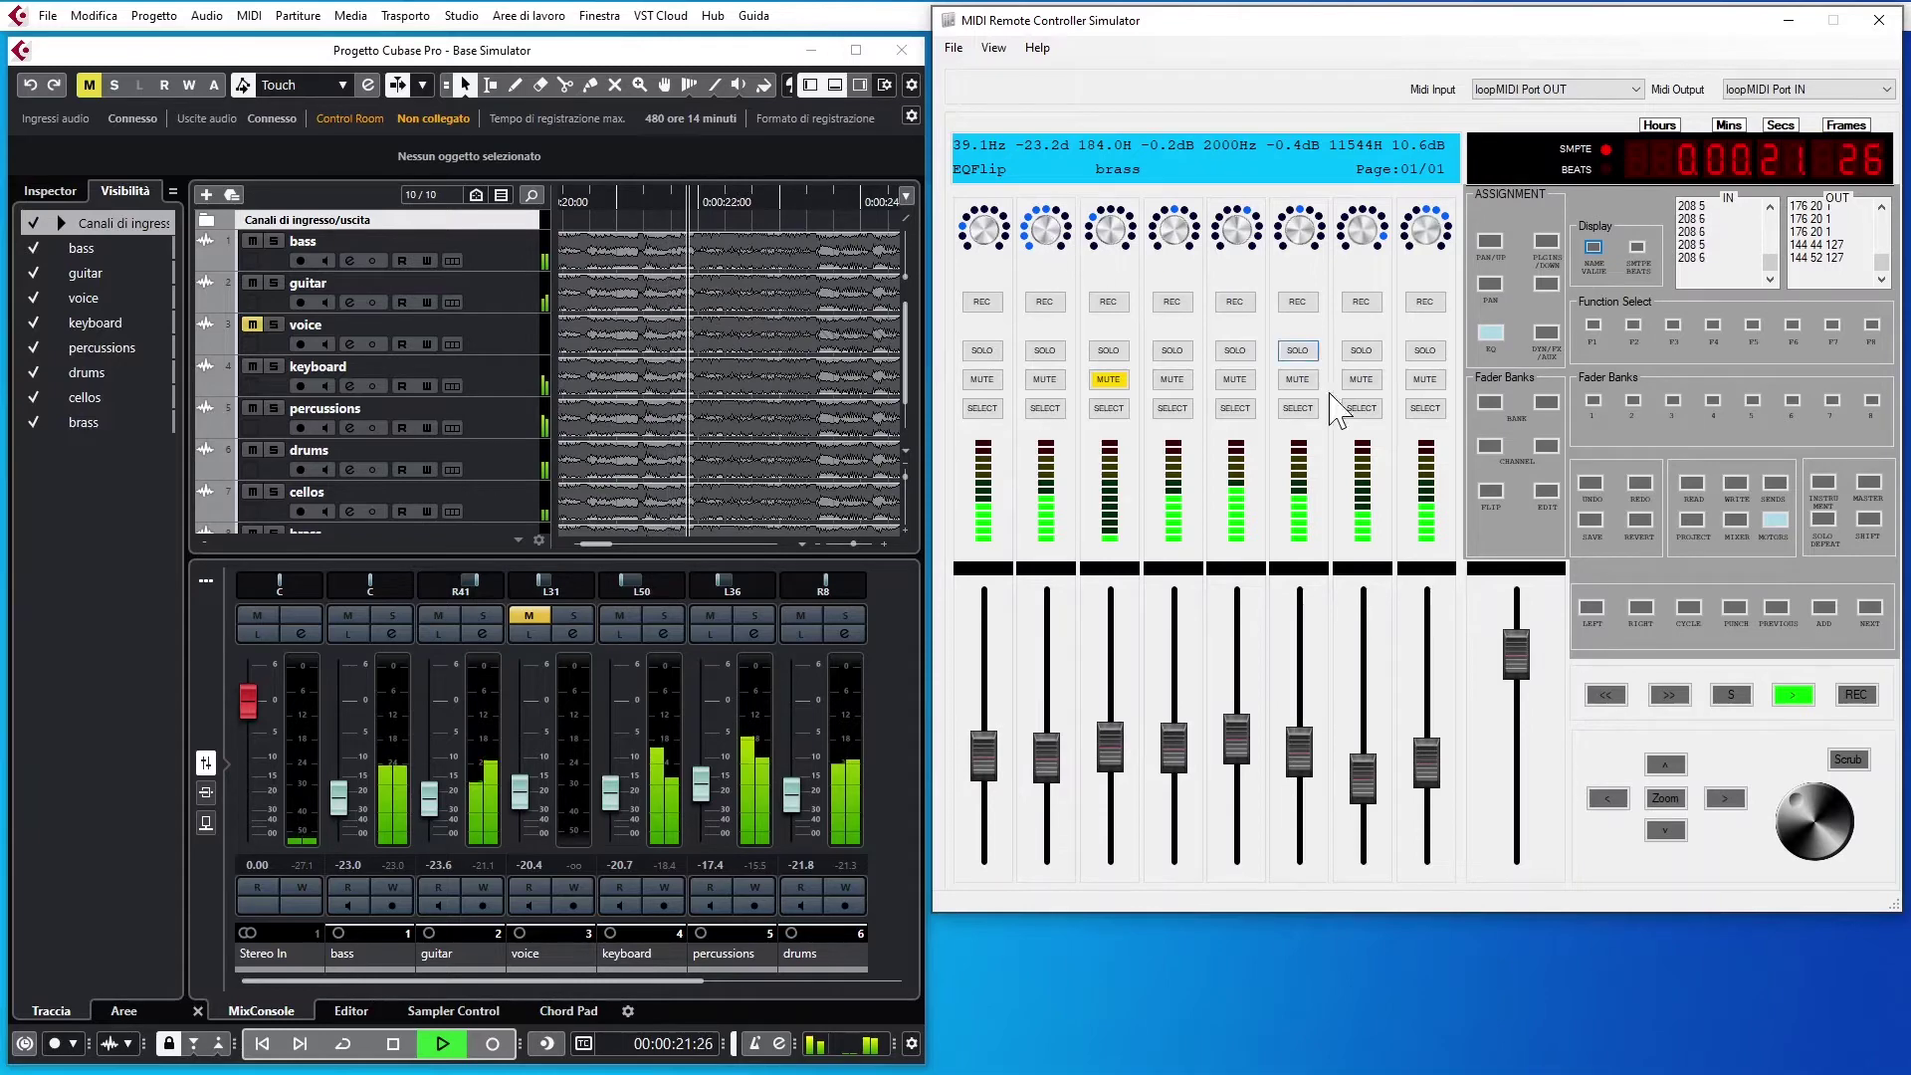
{"action": "left_click", "coordinate": [1425, 408]}
{"action": "left_click", "coordinate": [1547, 491]}
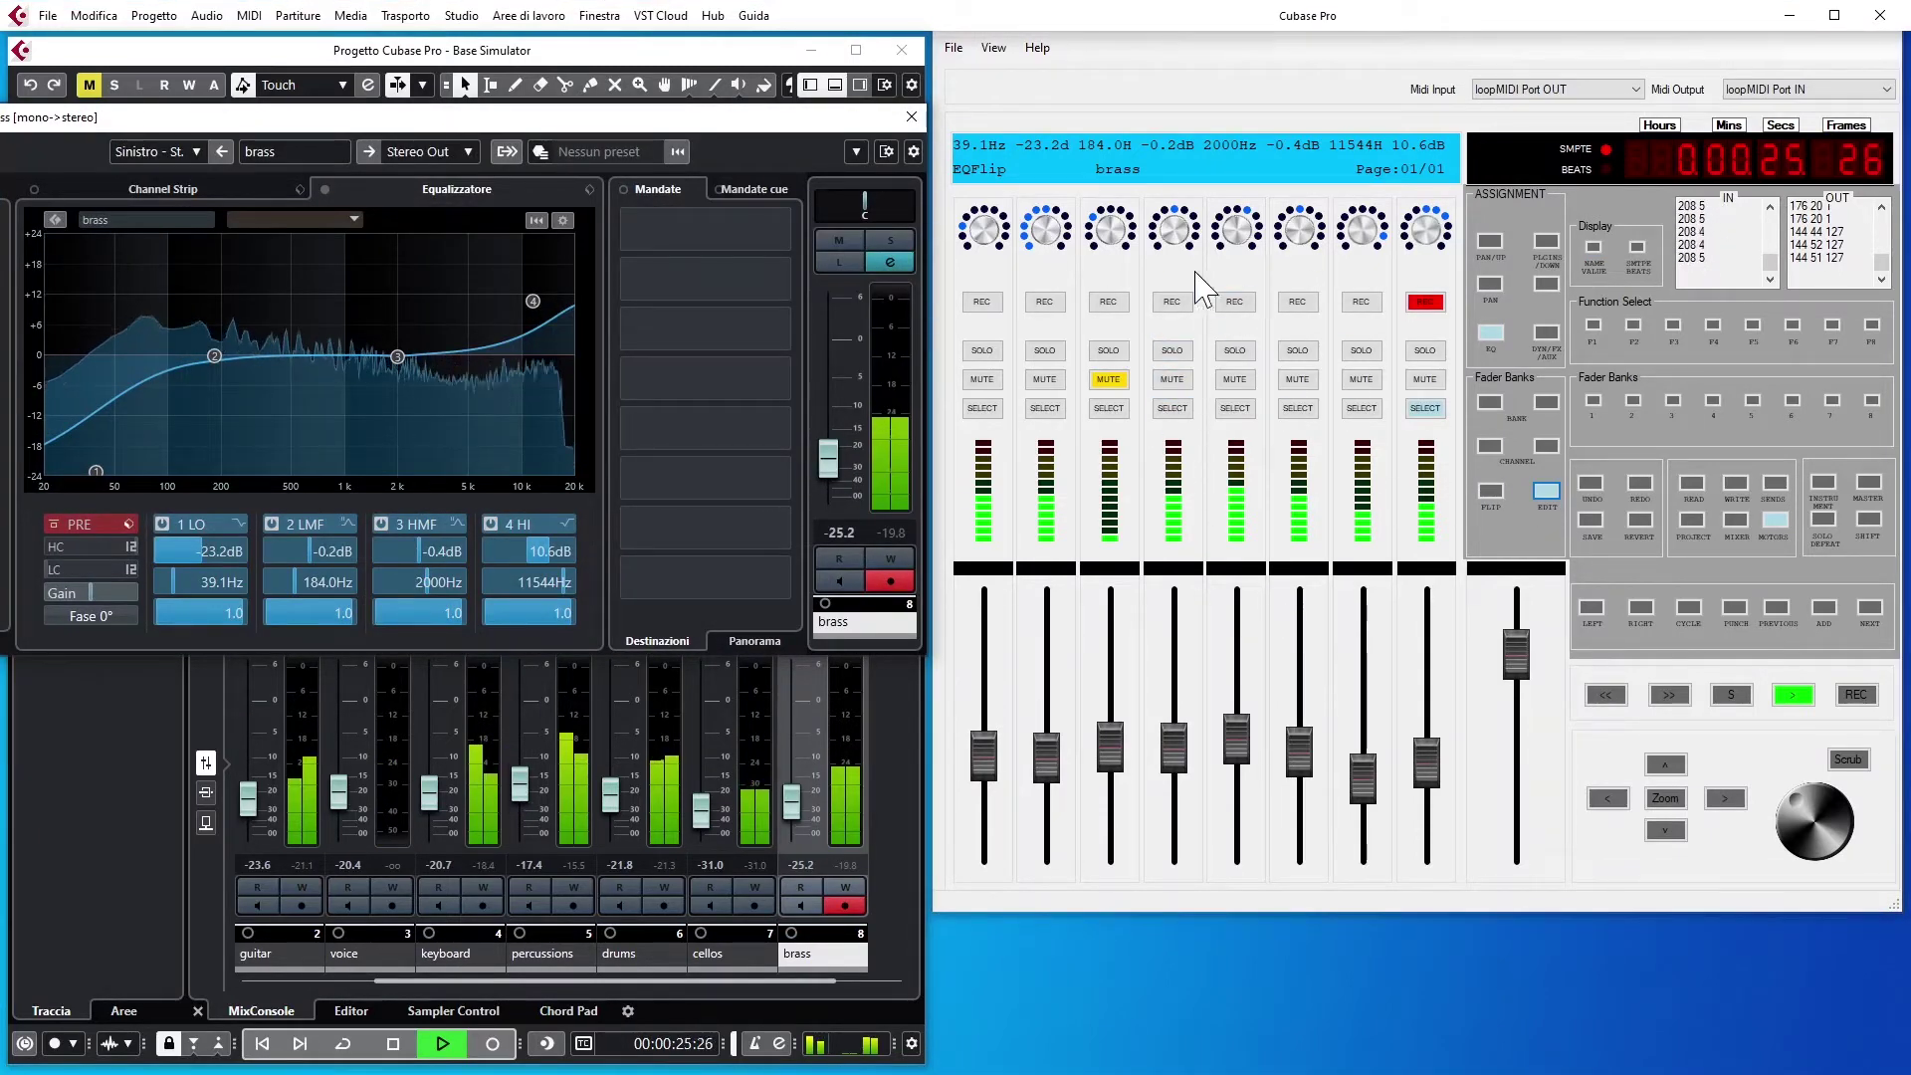
- Set the brass channel's EQ band 2 to 201.6 Hz at -7.8 dB and the band 3 gain to 9.1 dB using the controller knobs
{"action": "left_click_drag", "start_coordinate": [1117, 261], "coordinate": [1120, 254]}
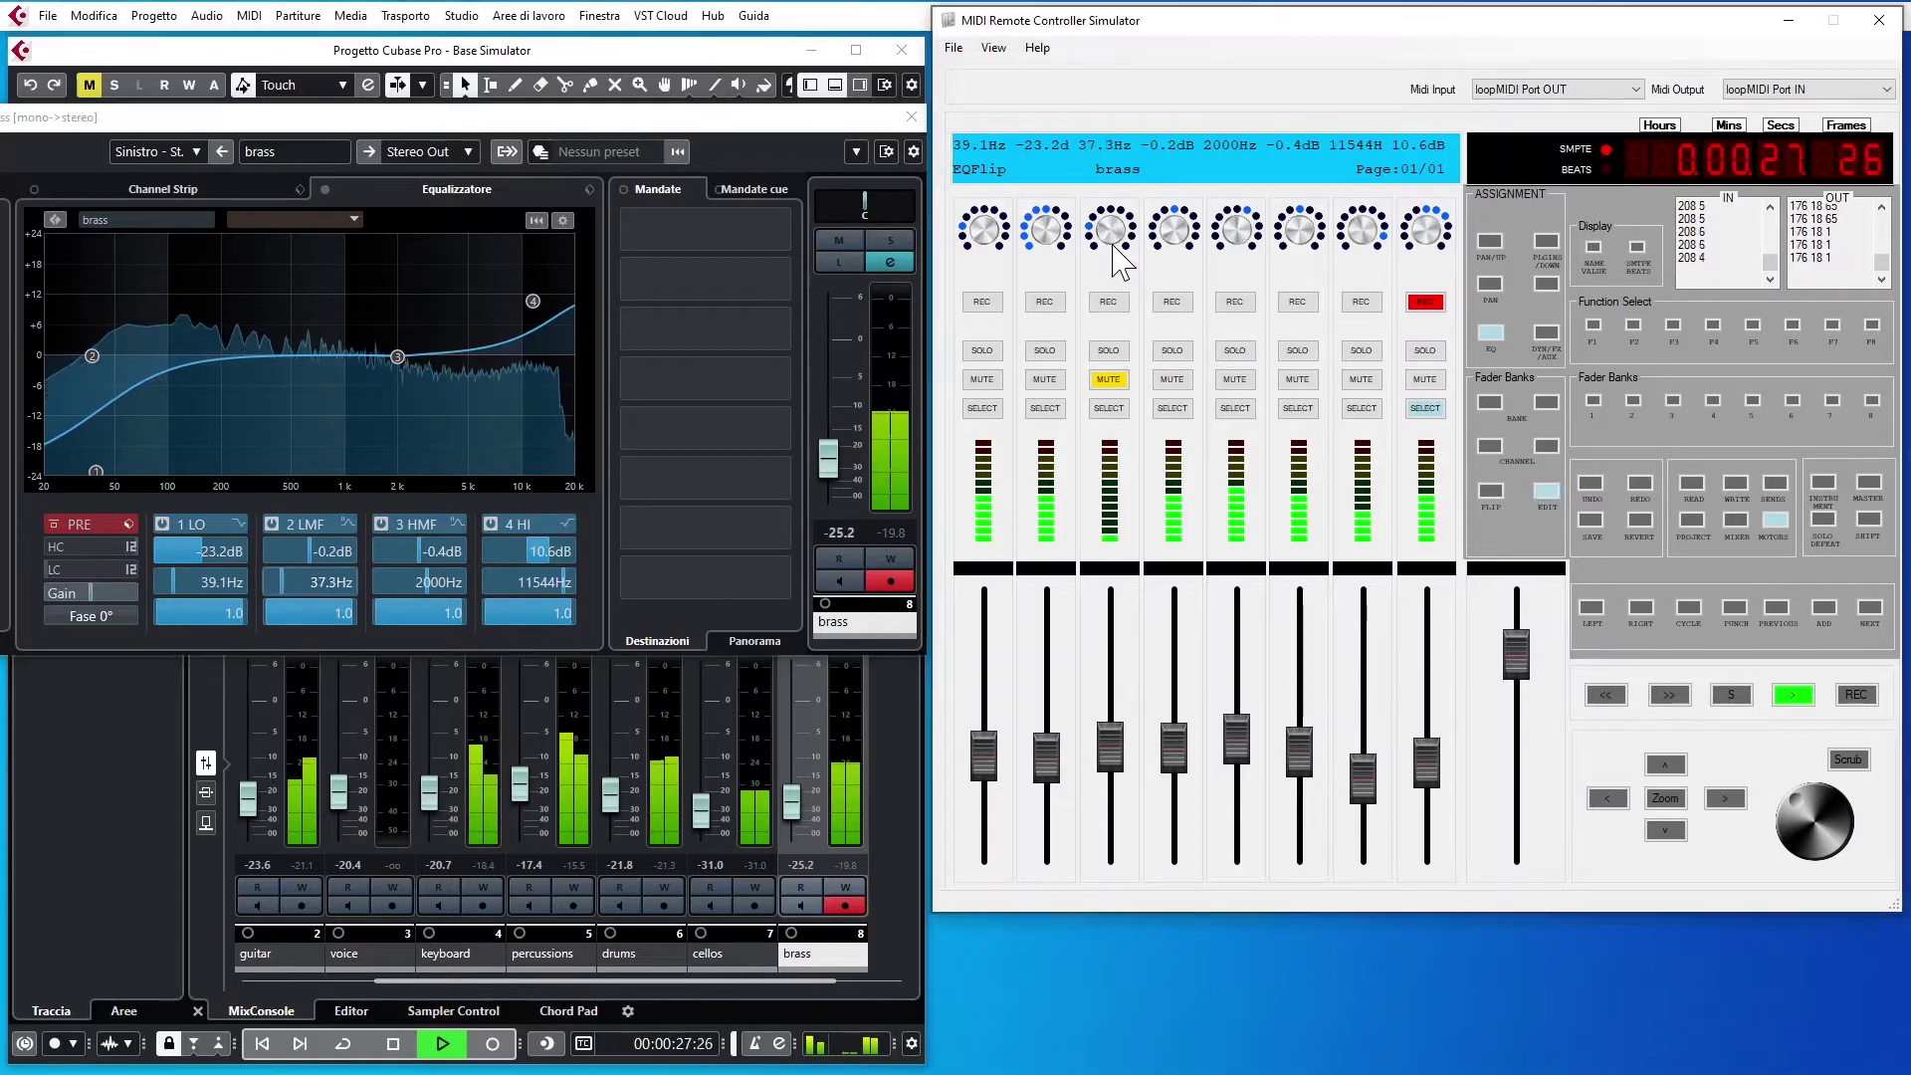
{"action": "scroll", "coordinate": [1117, 253], "scroll_direction": "up", "scroll_amount": 5}
{"action": "scroll", "coordinate": [1179, 244], "scroll_direction": "down", "scroll_amount": 5}
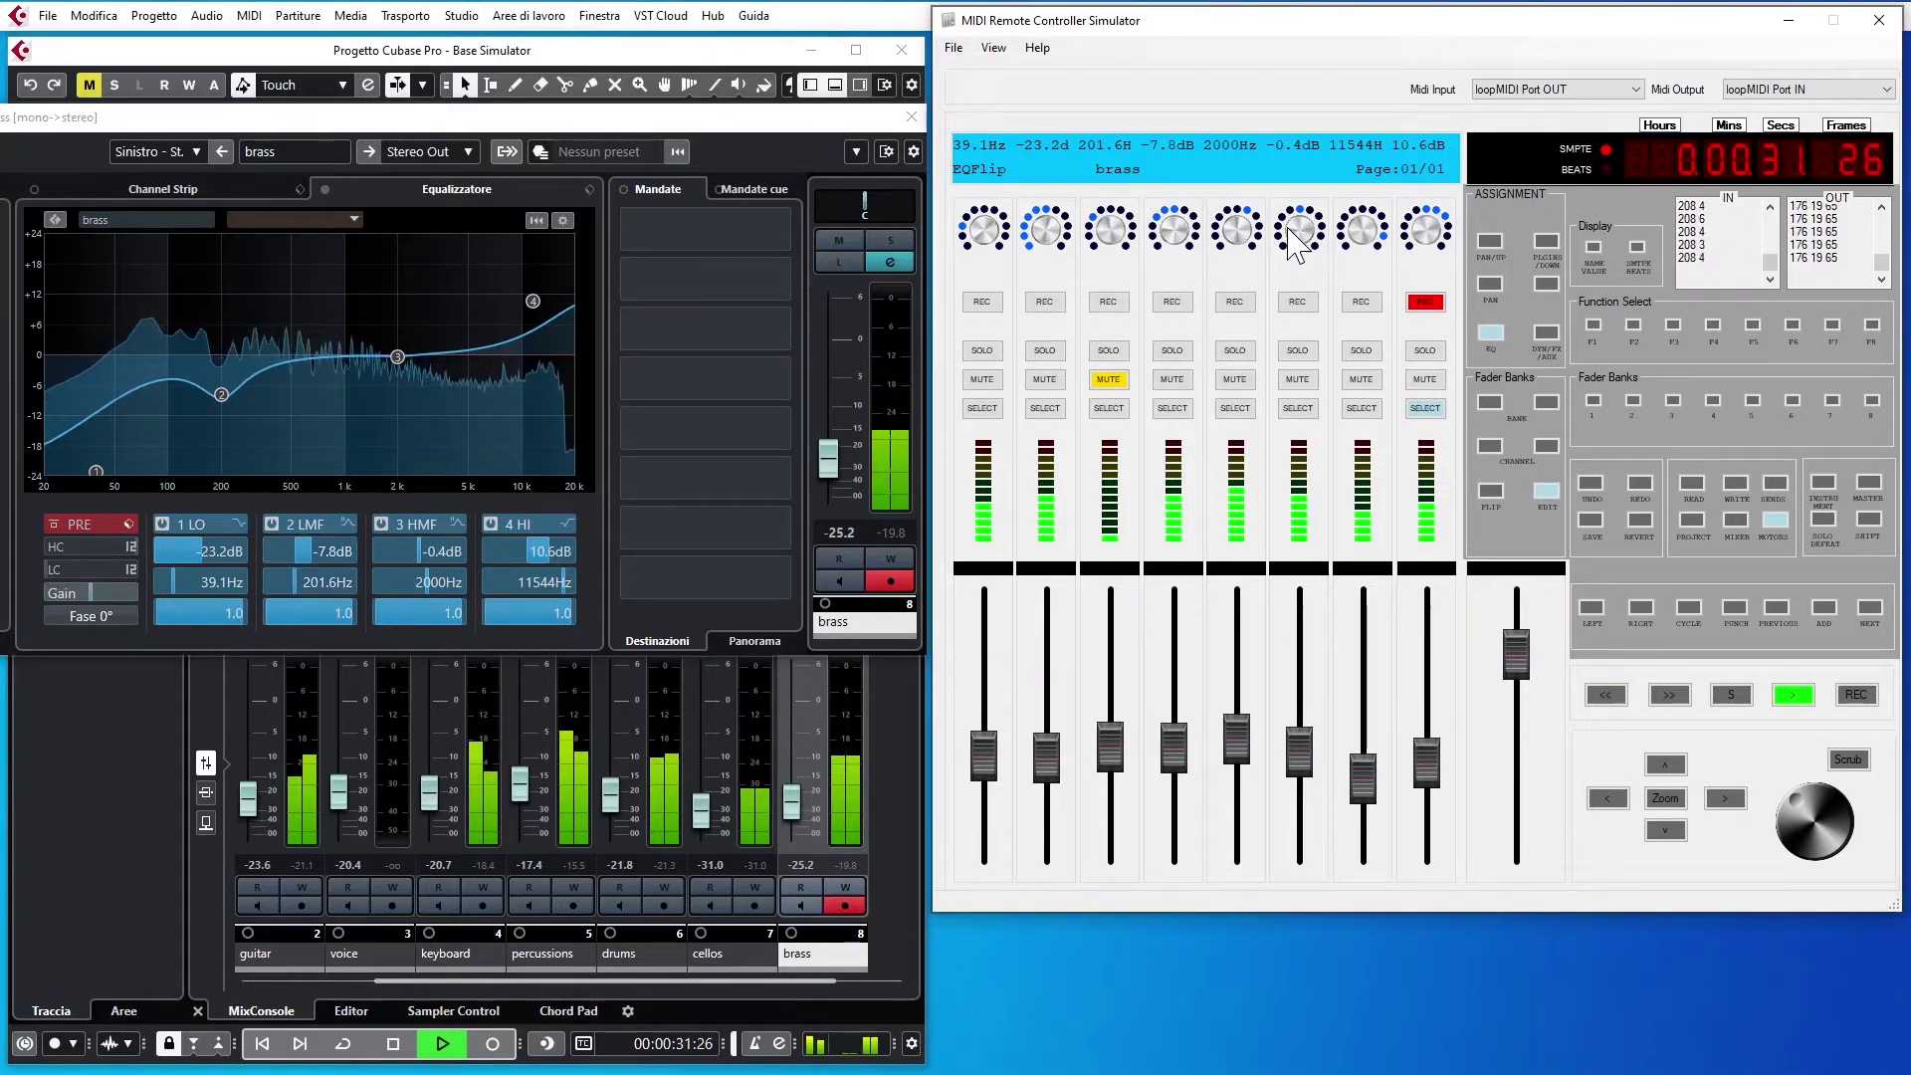
{"action": "scroll", "coordinate": [1299, 229], "scroll_direction": "up", "scroll_amount": 5}
{"action": "scroll", "coordinate": [1298, 229], "scroll_direction": "up", "scroll_amount": 1}
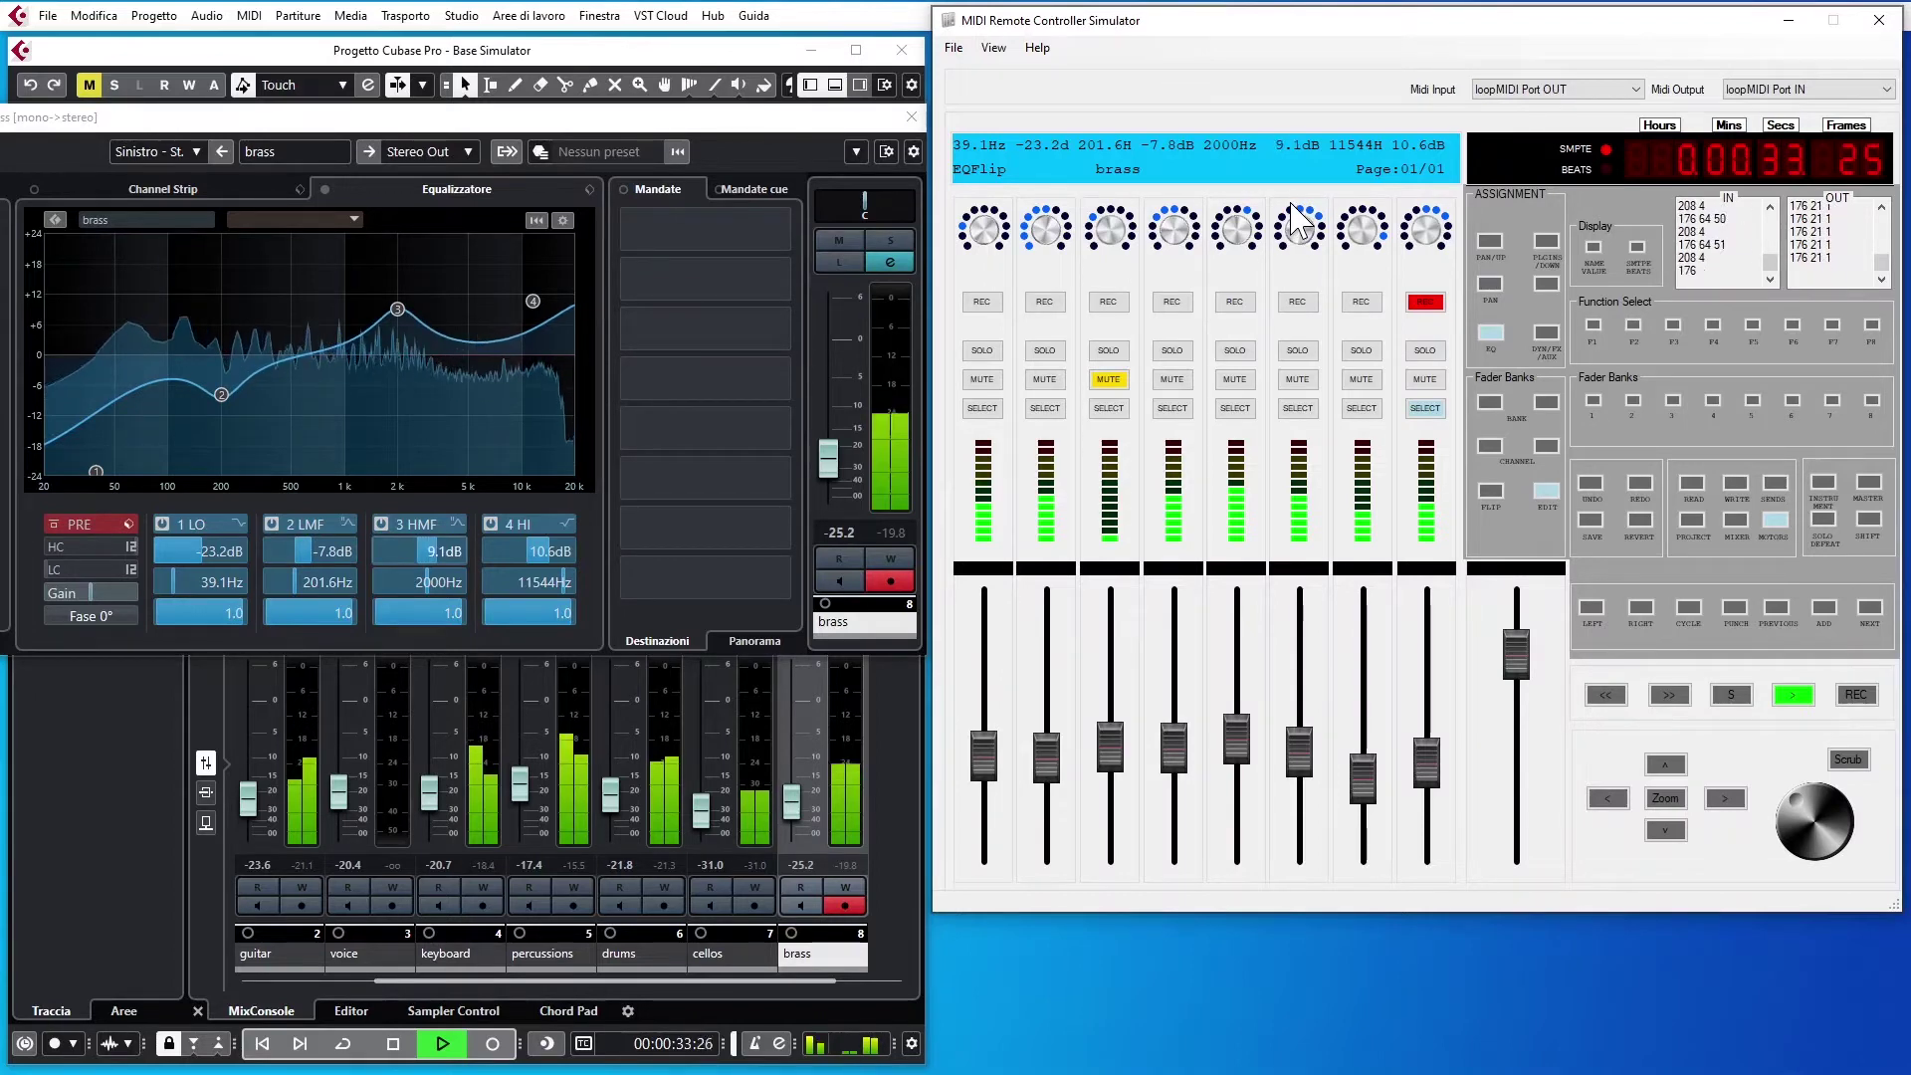
- Set the brass channel's low EQ band to 39.1 Hz with a gain of -15.7 dB
{"action": "scroll", "coordinate": [996, 242], "scroll_direction": "down", "scroll_amount": 5}
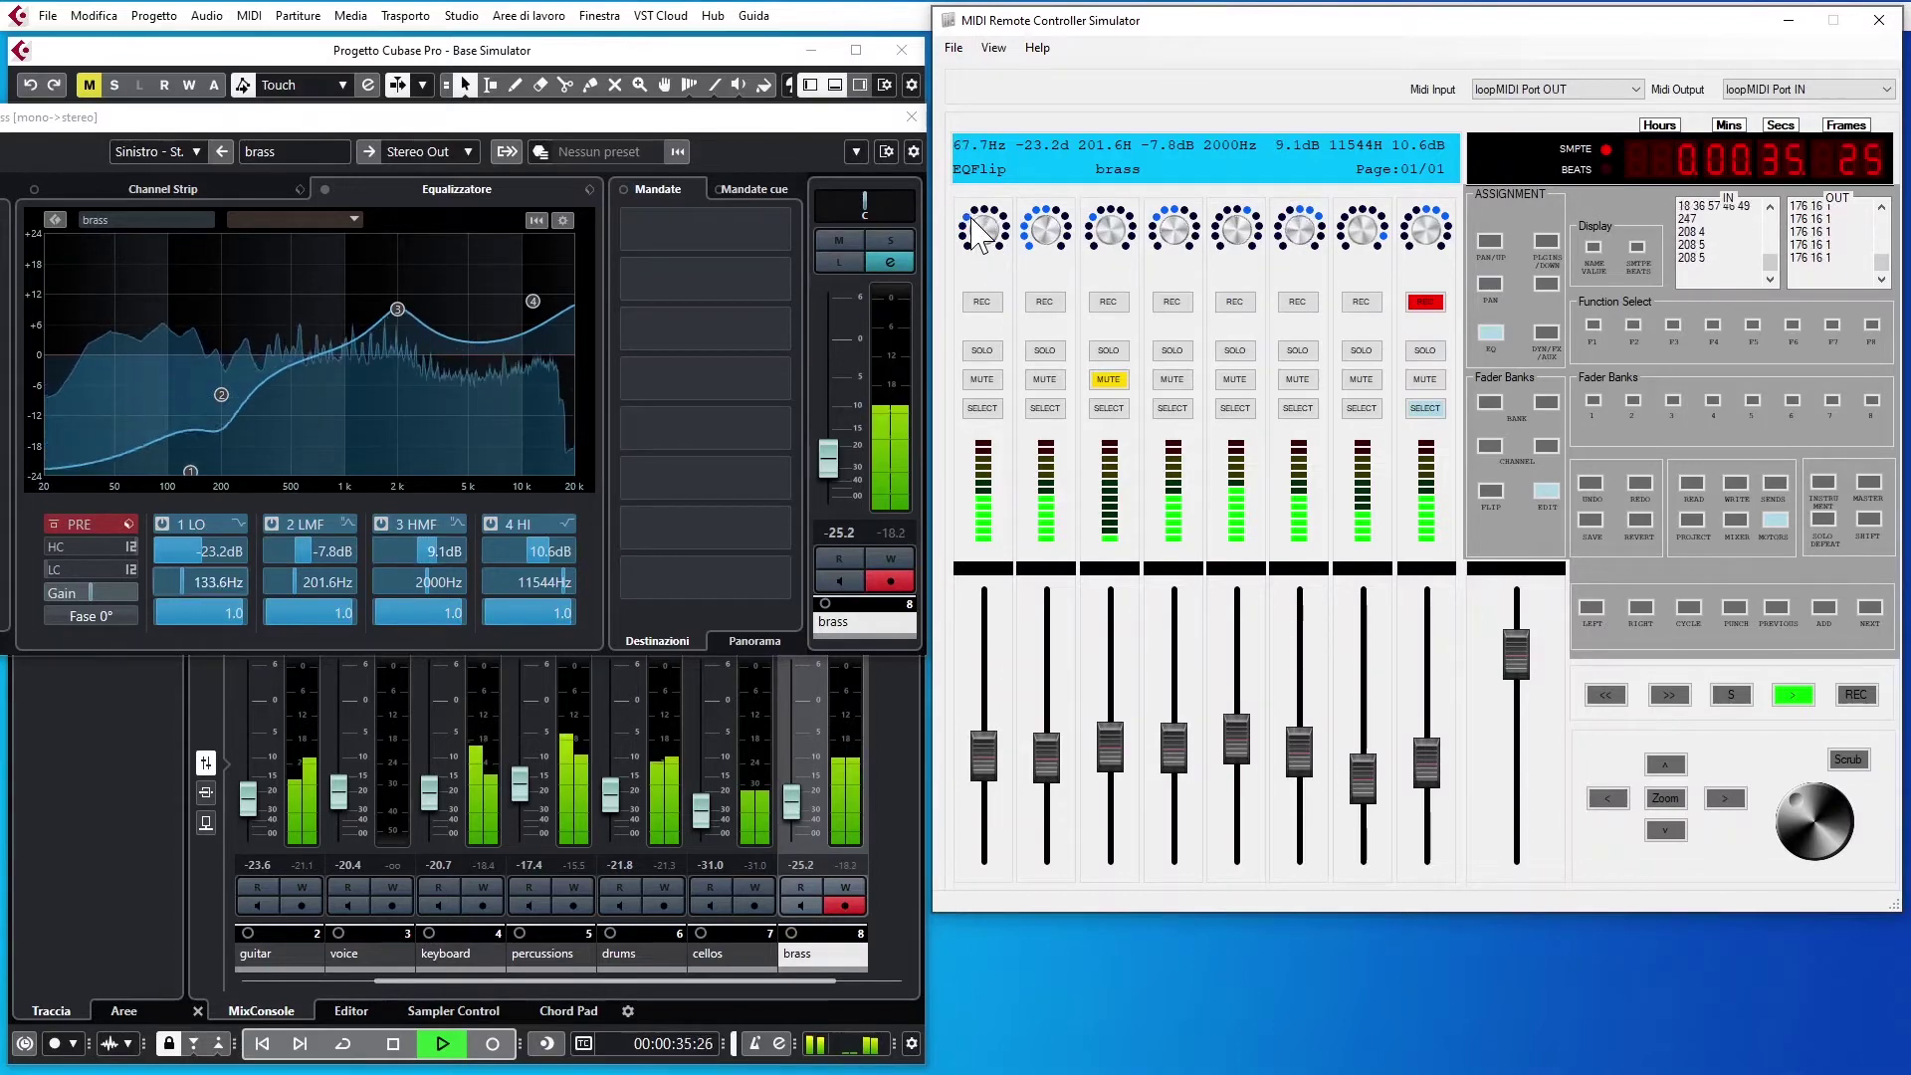
{"action": "scroll", "coordinate": [1033, 223], "scroll_direction": "up", "scroll_amount": 5}
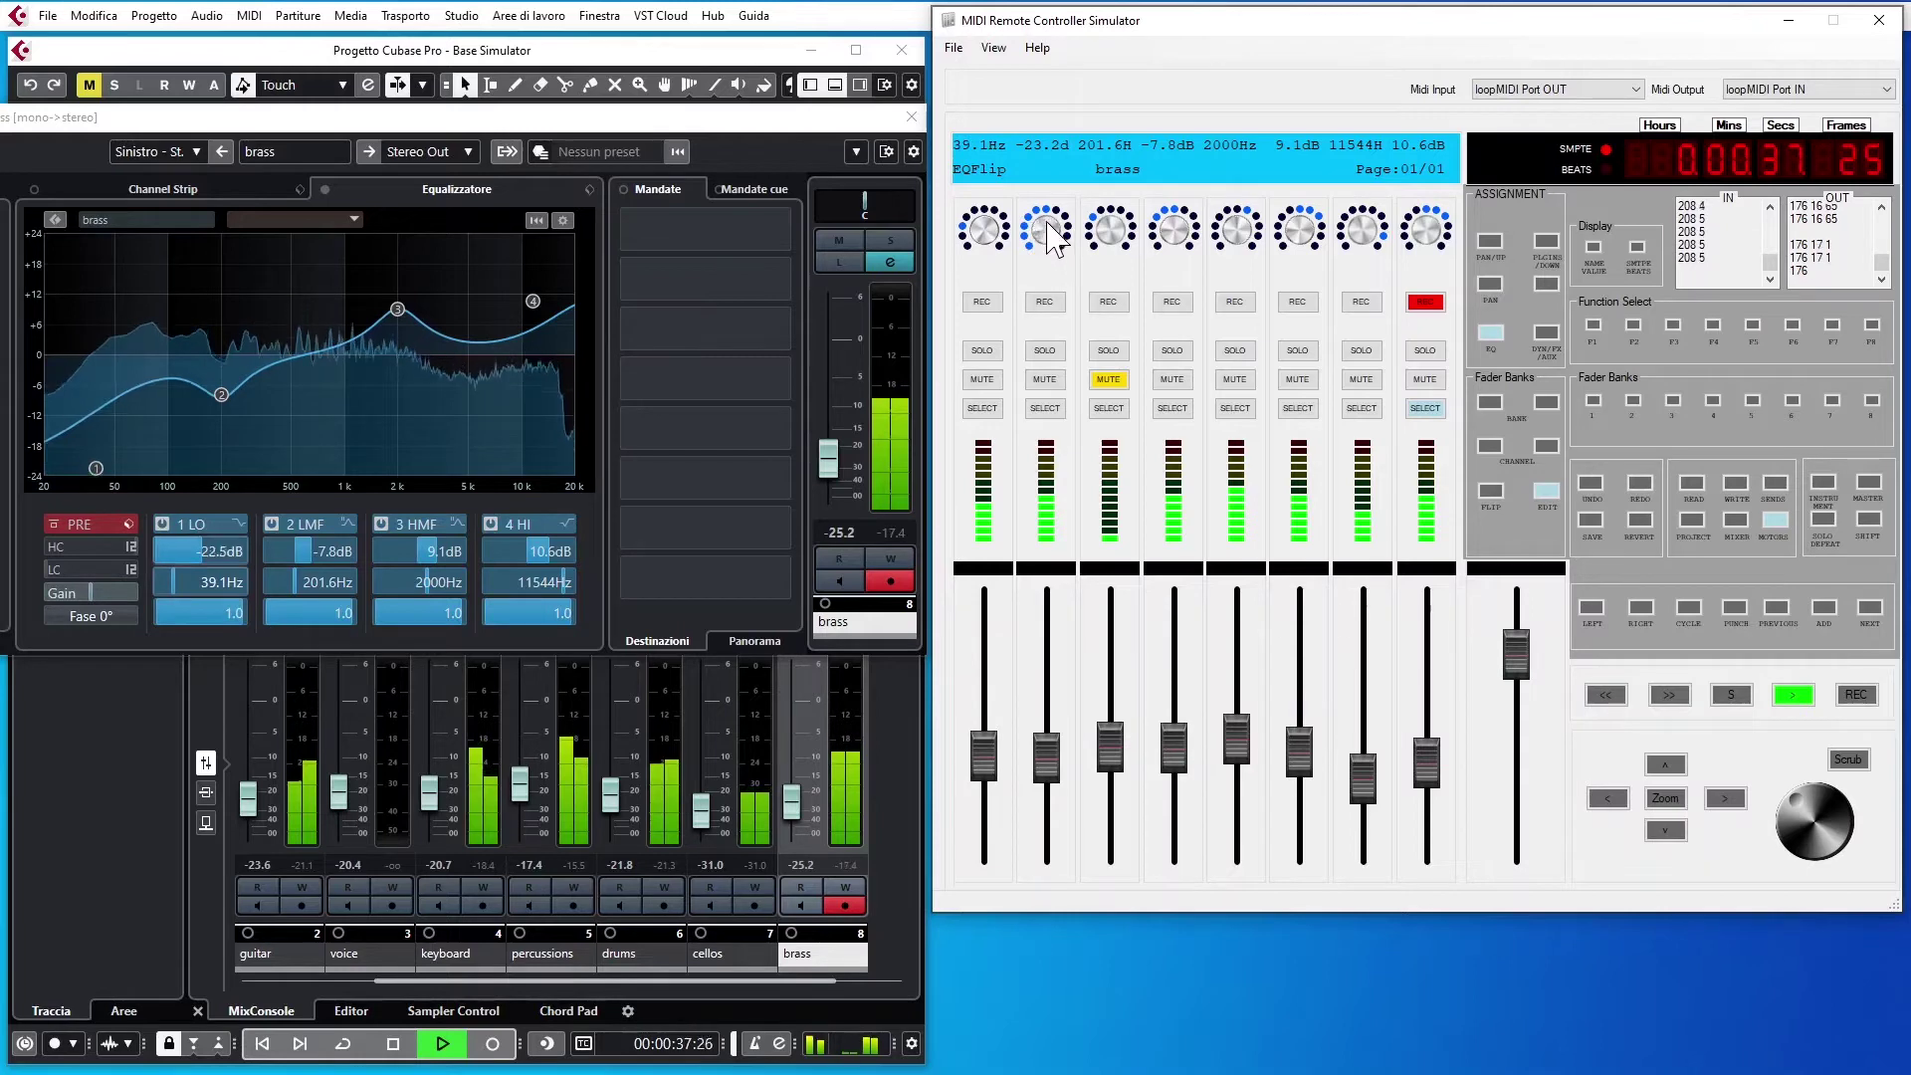
{"action": "scroll", "coordinate": [1064, 227], "scroll_direction": "down", "scroll_amount": 3}
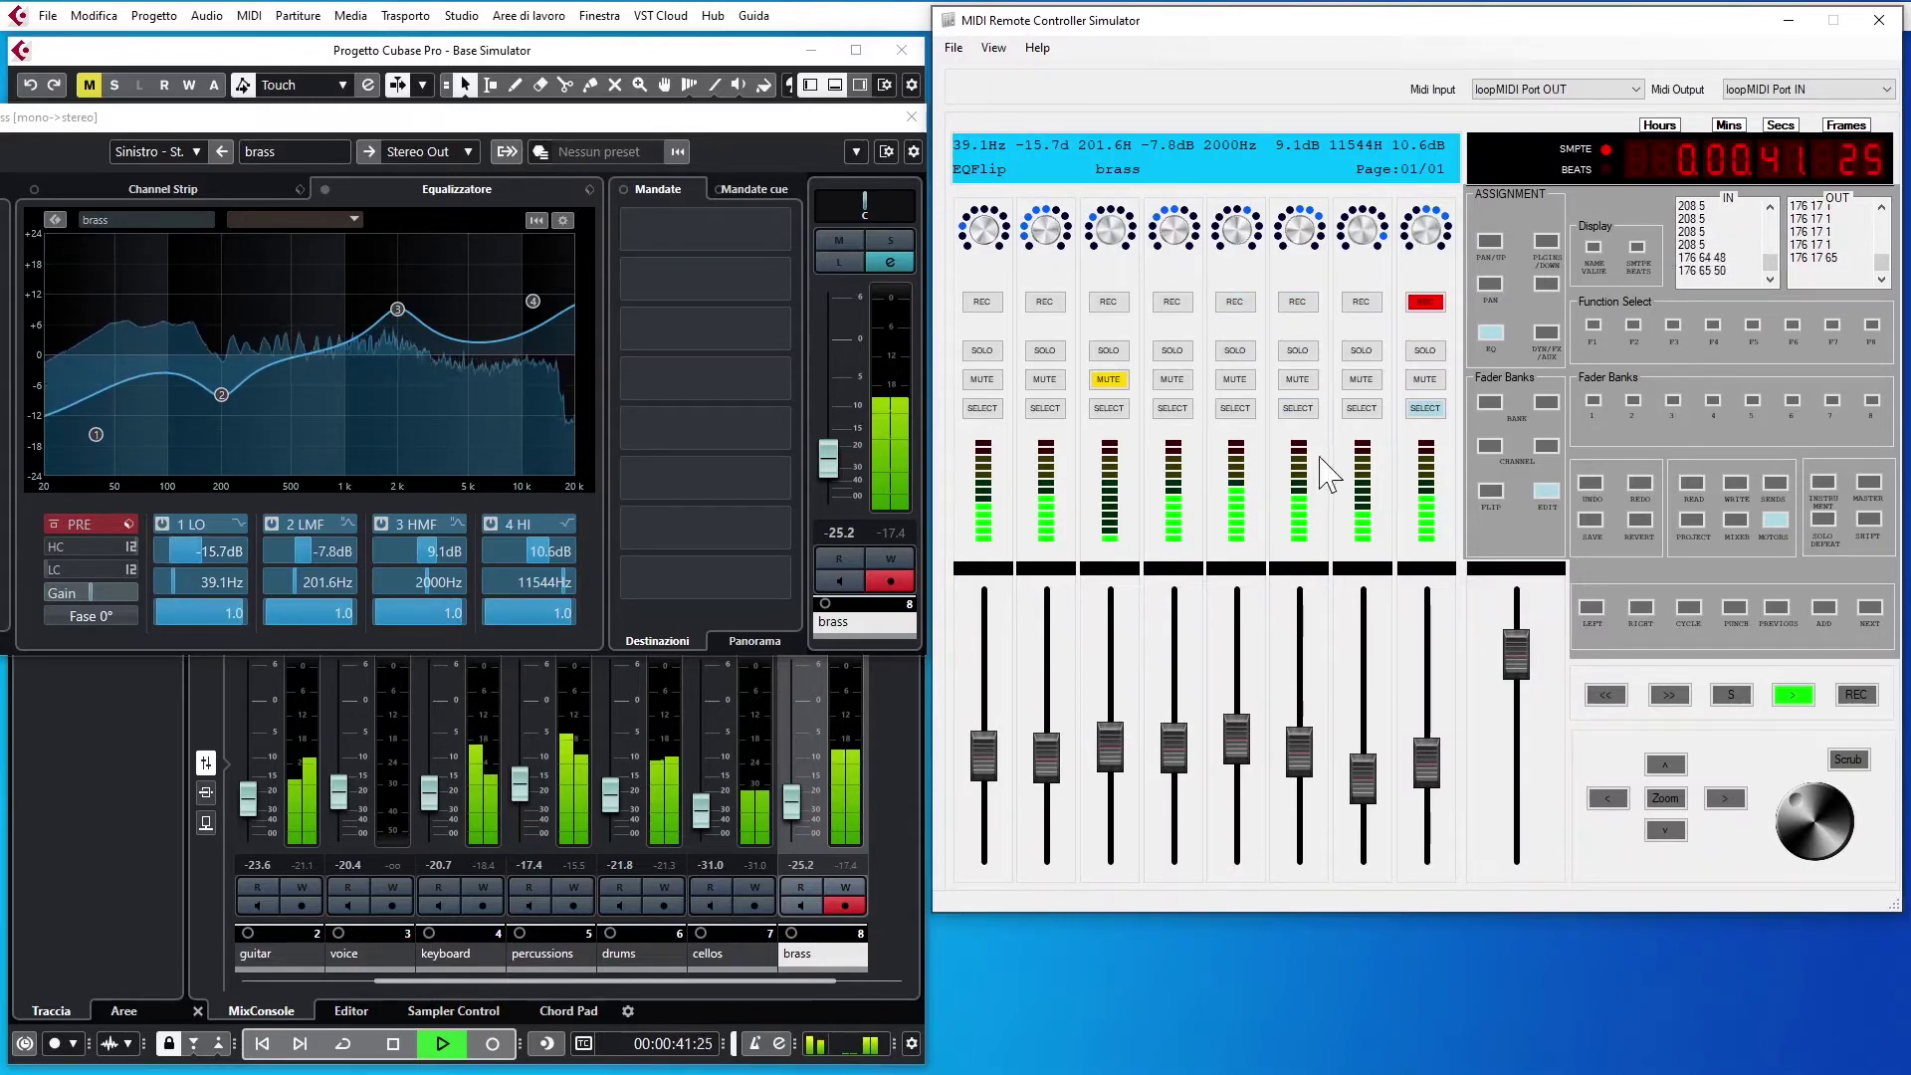
- Close the brass channel's settings and toggle fader flip on the controller
{"action": "left_click", "coordinate": [1545, 490]}
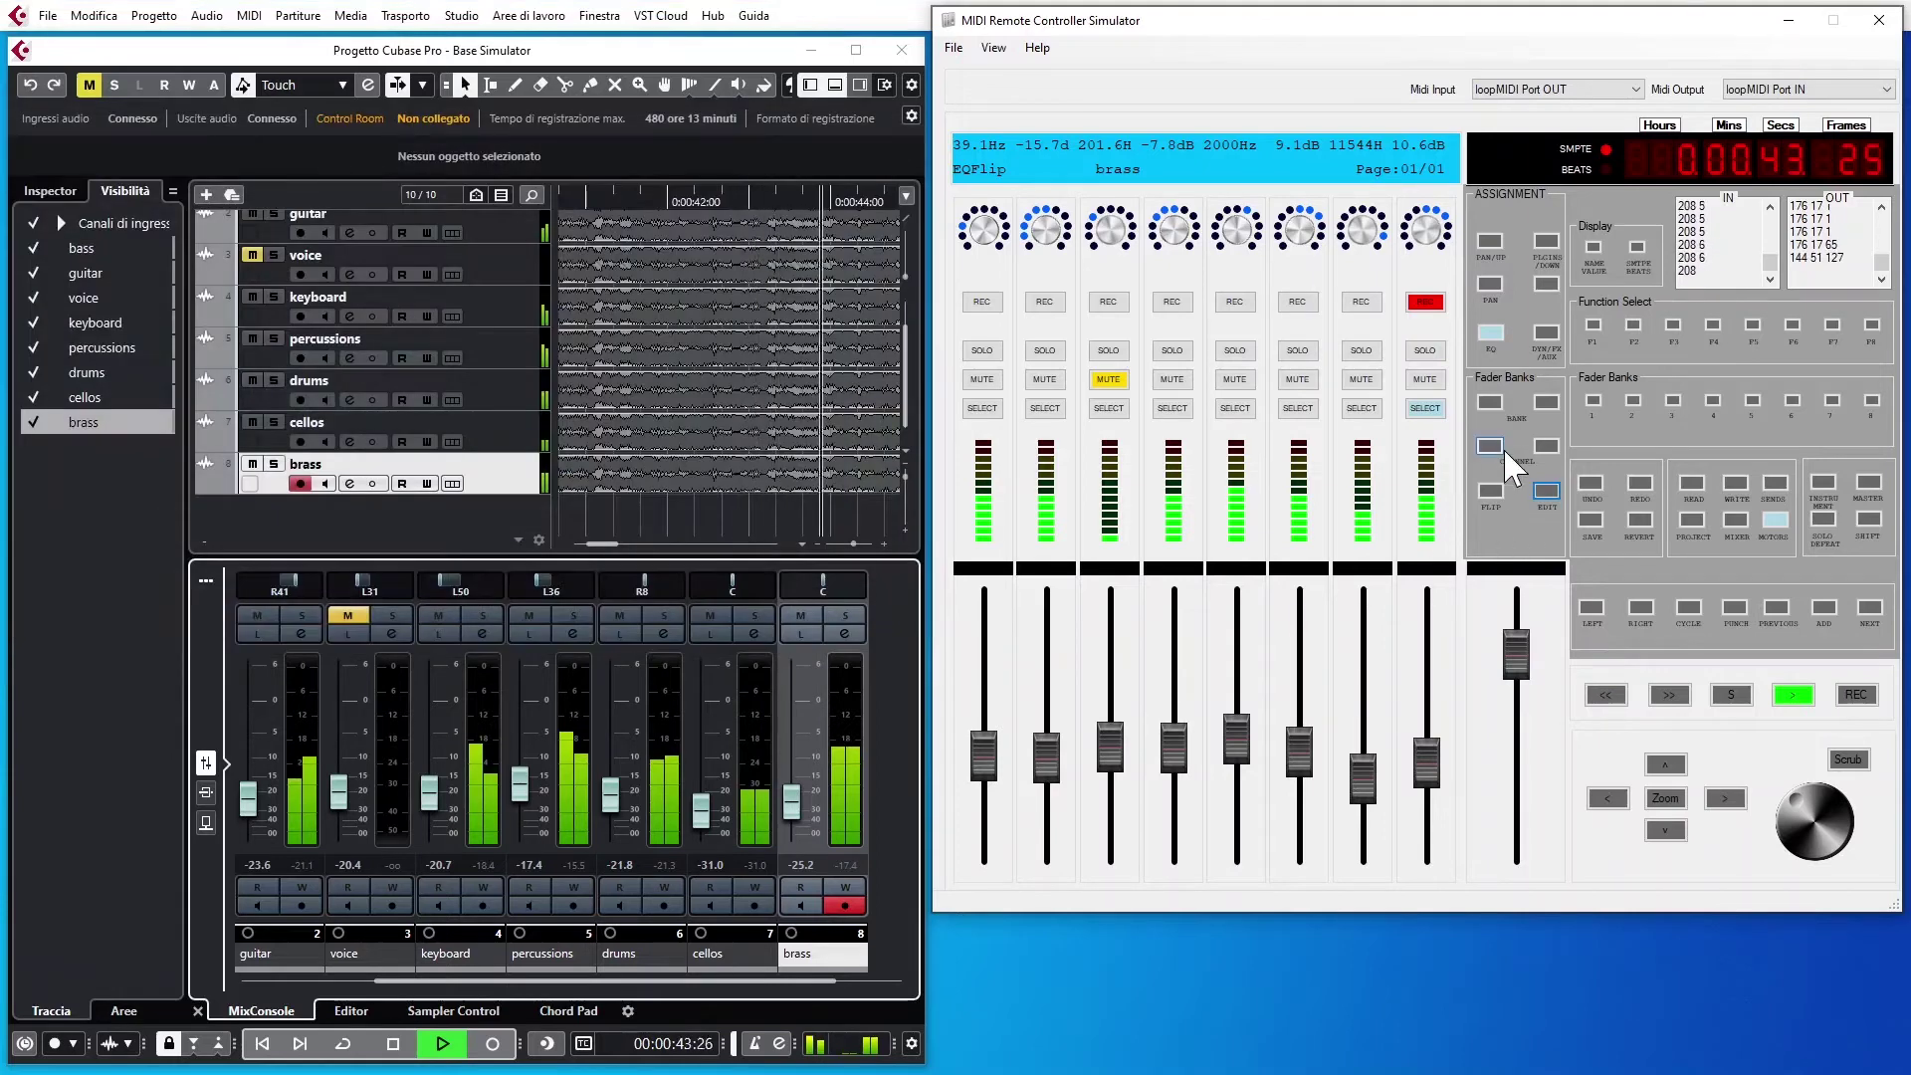
{"action": "left_click", "coordinate": [1490, 490]}
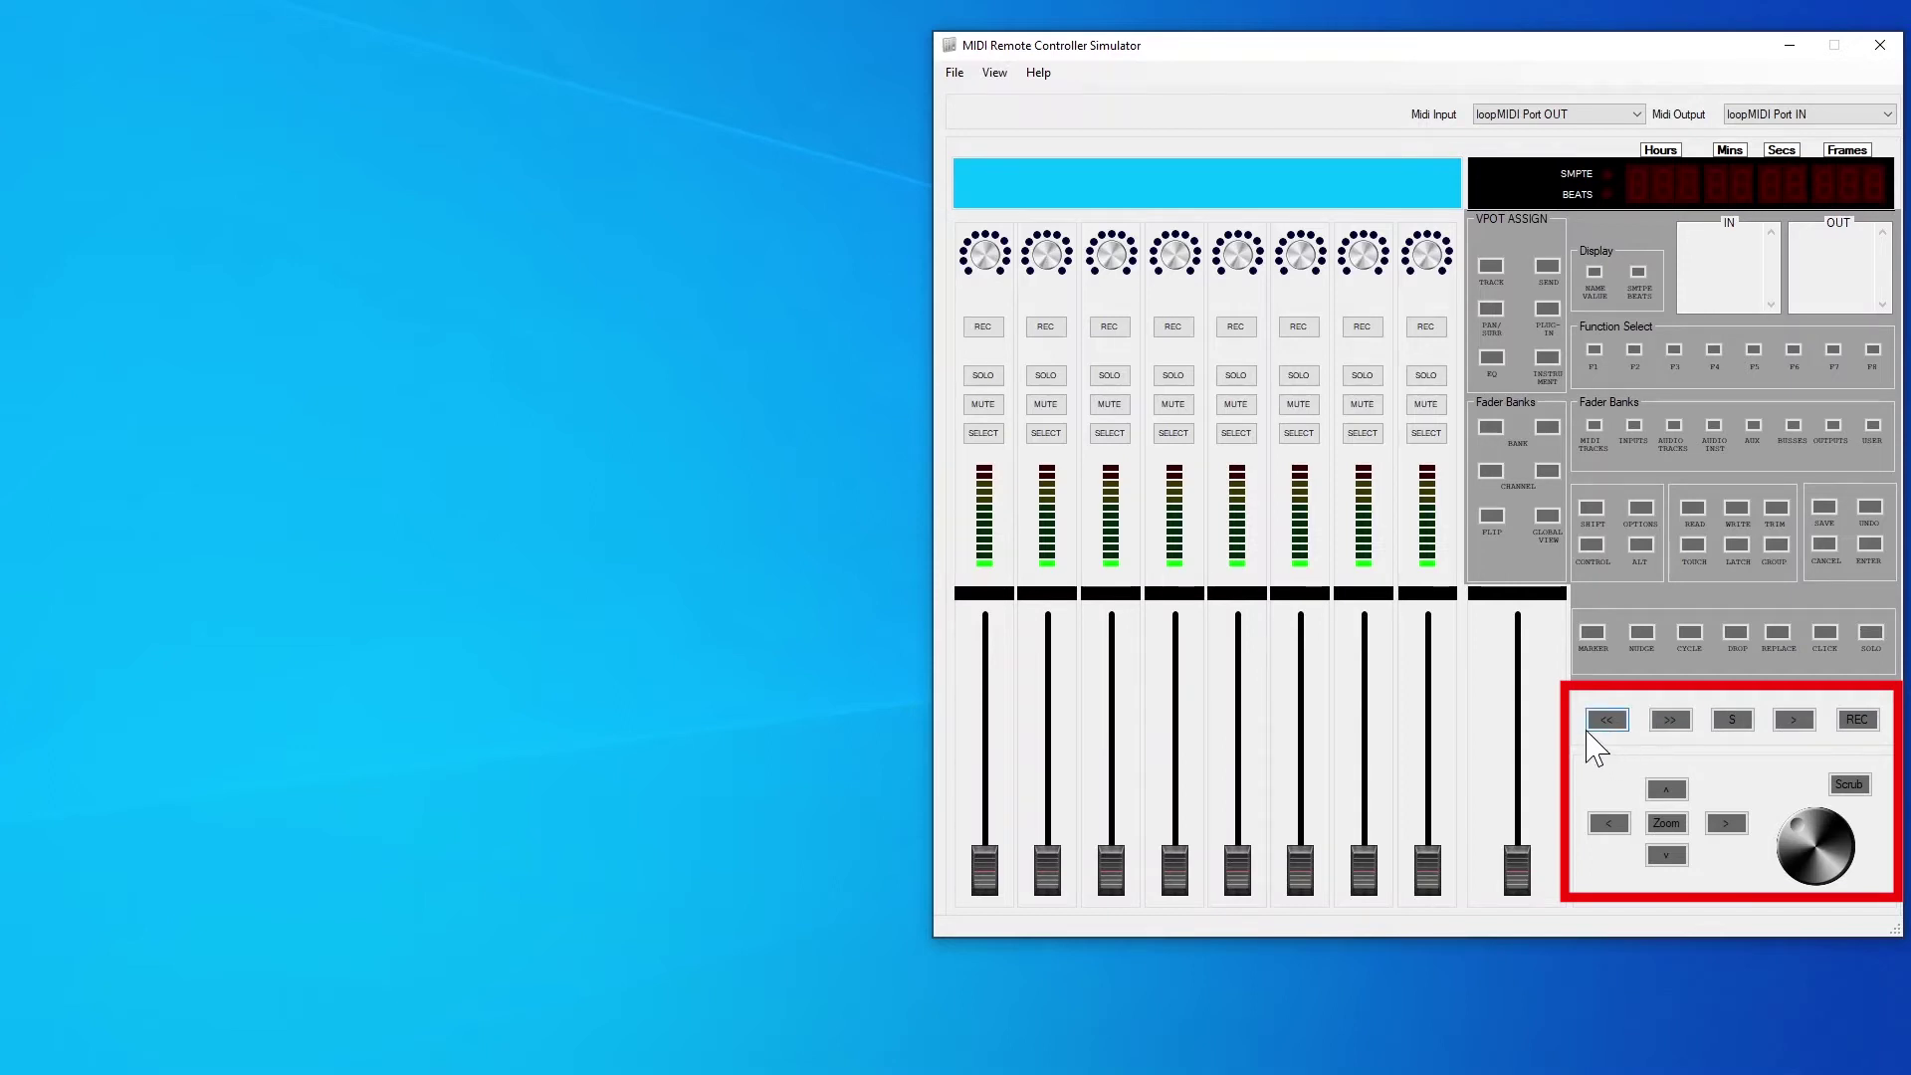
- Toggle zoom mode on the controller simulator and switch its layout to Cubase
{"action": "left_click", "coordinate": [1662, 824]}
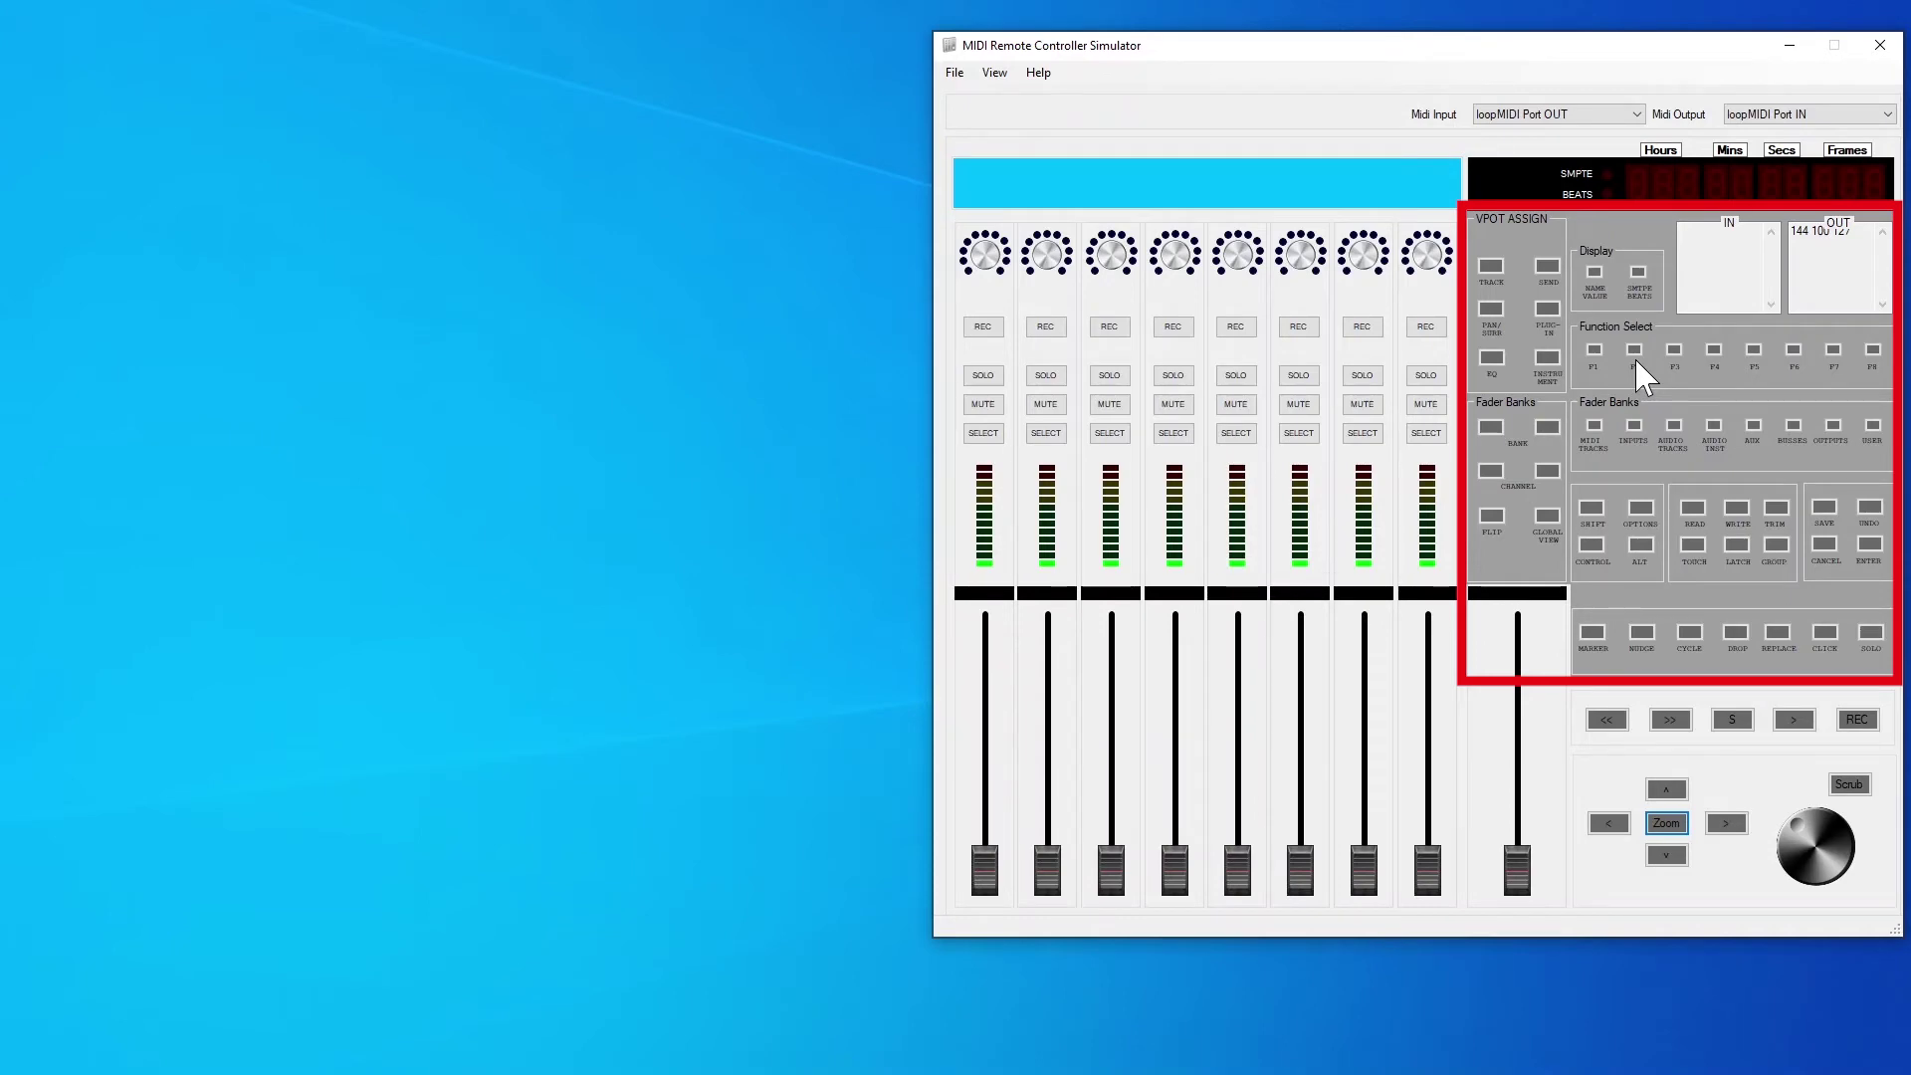
{"action": "left_click", "coordinate": [998, 75]}
{"action": "left_click", "coordinate": [1008, 96]}
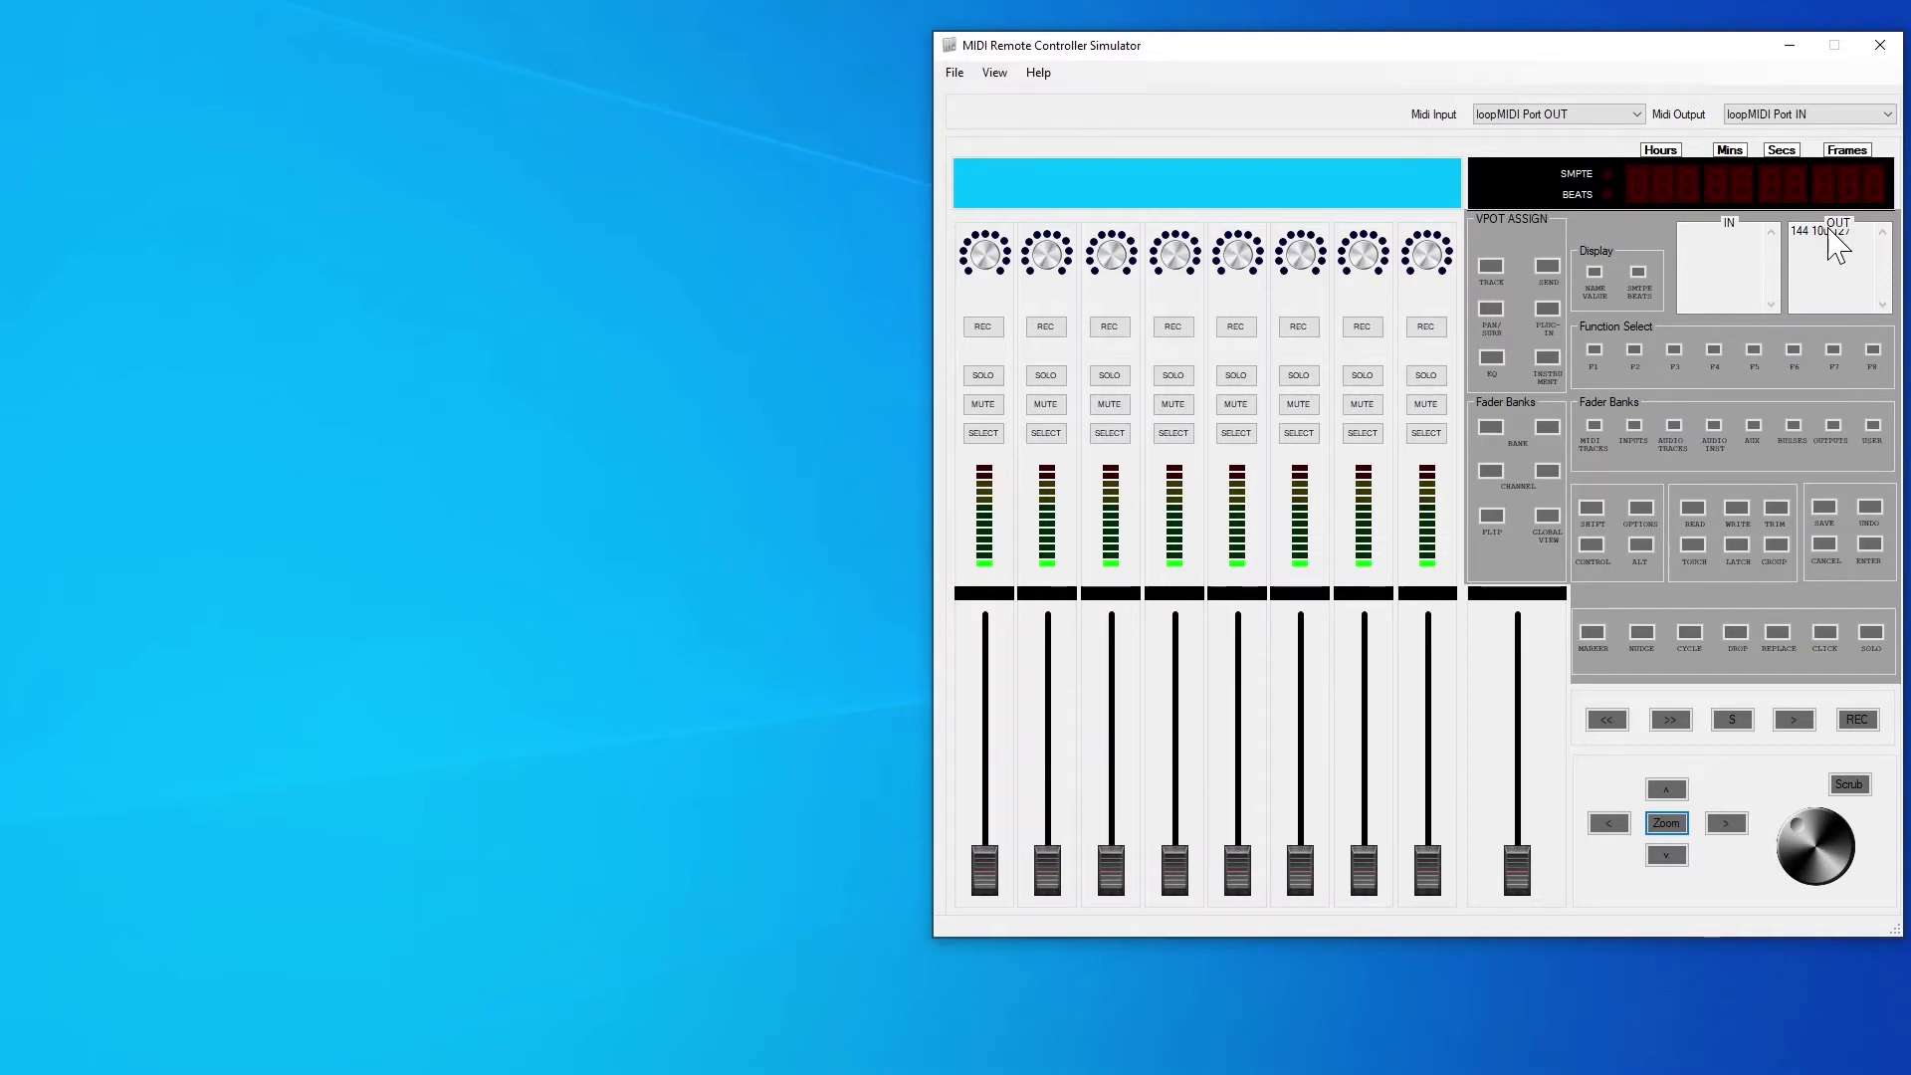
{"action": "left_click", "coordinate": [995, 74]}
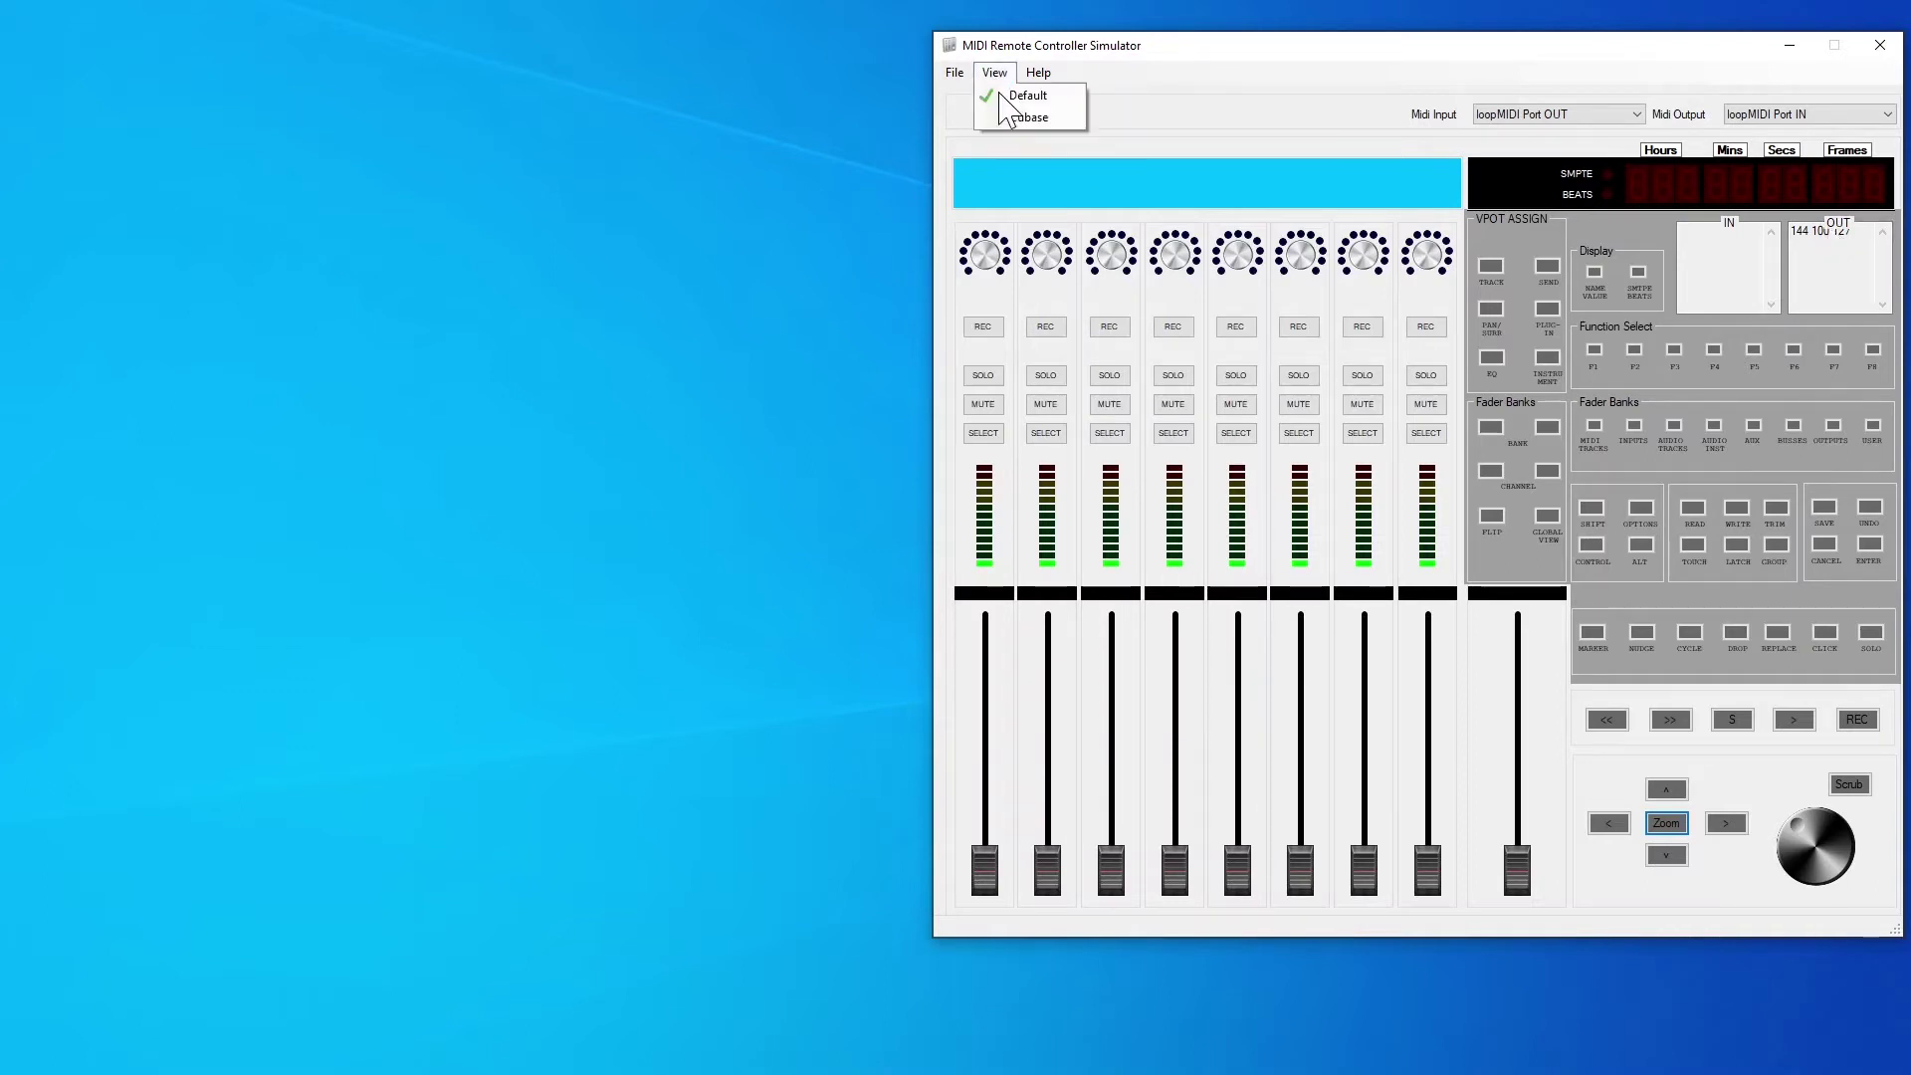
{"action": "left_click", "coordinate": [1031, 118]}
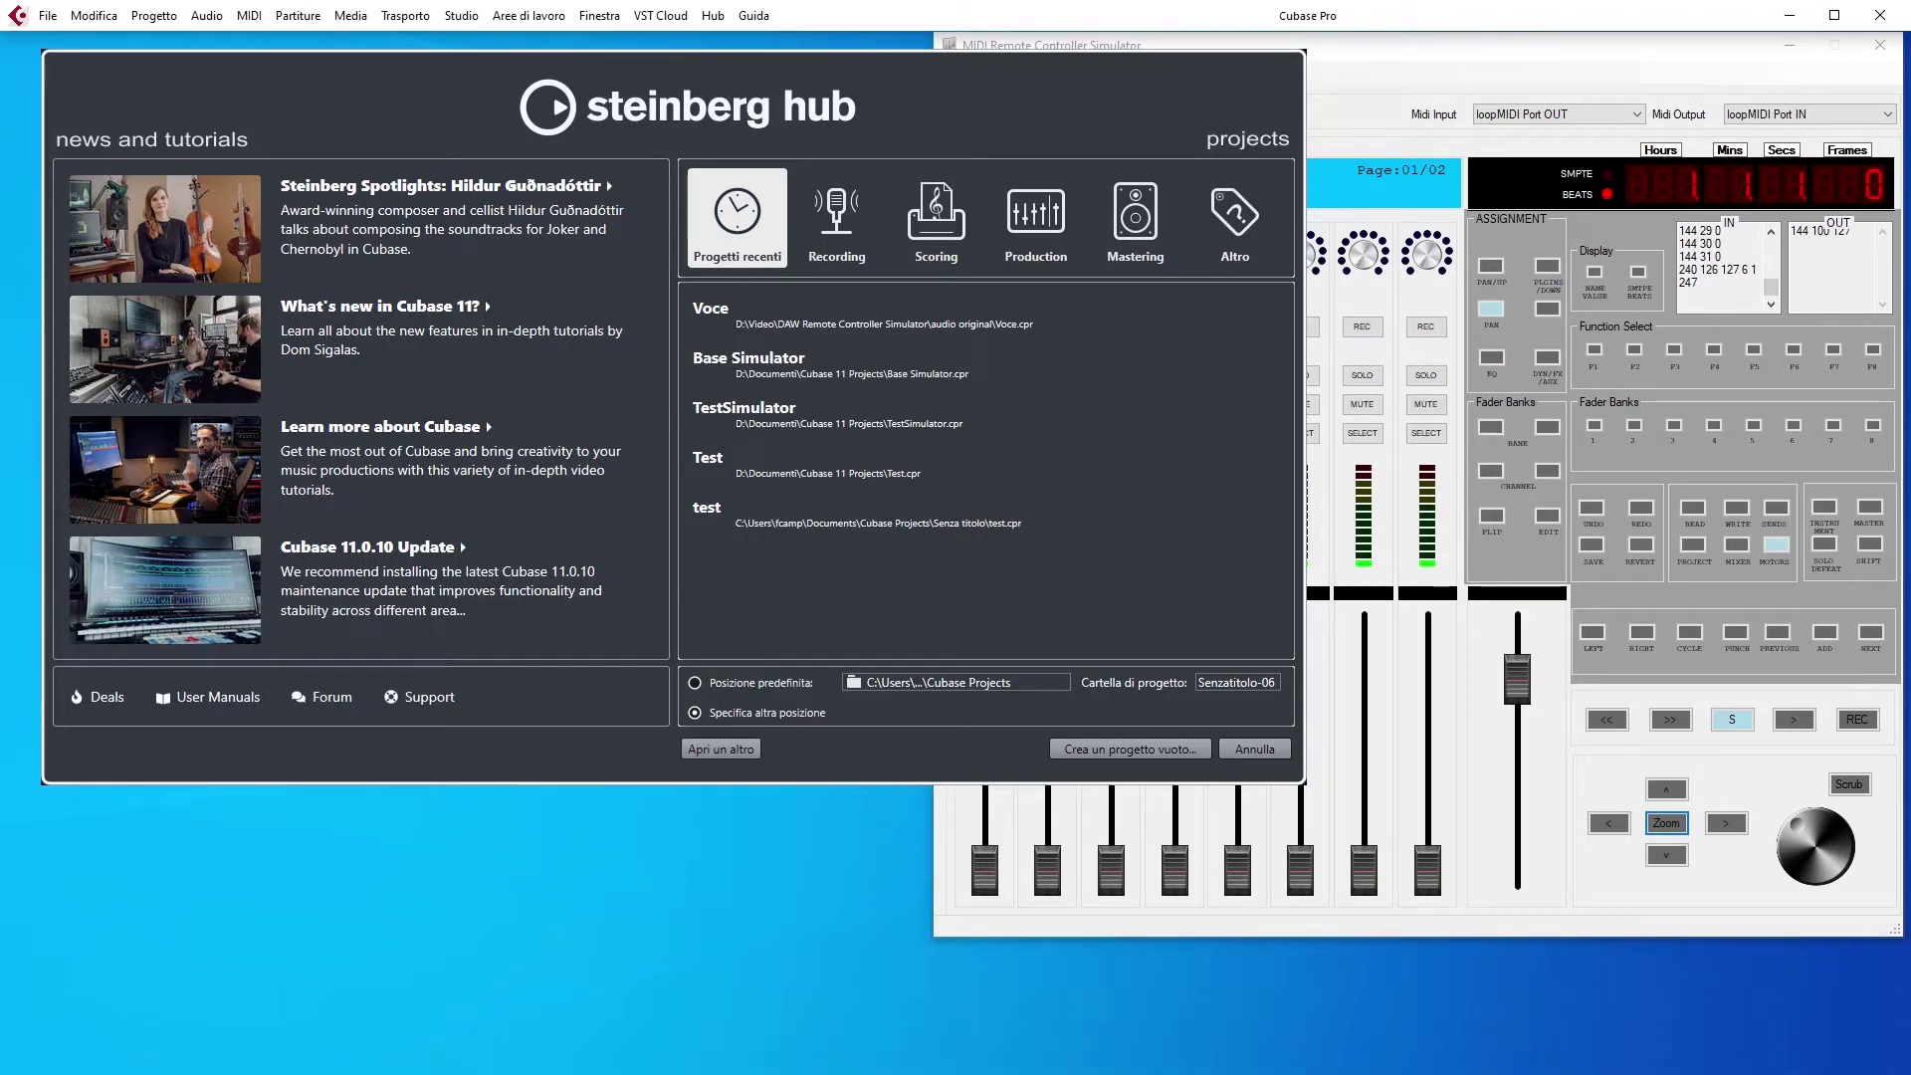
- Create an empty Cubase project in the audio original folder and add eight mono audio tracks to it
{"action": "left_click", "coordinate": [1147, 748]}
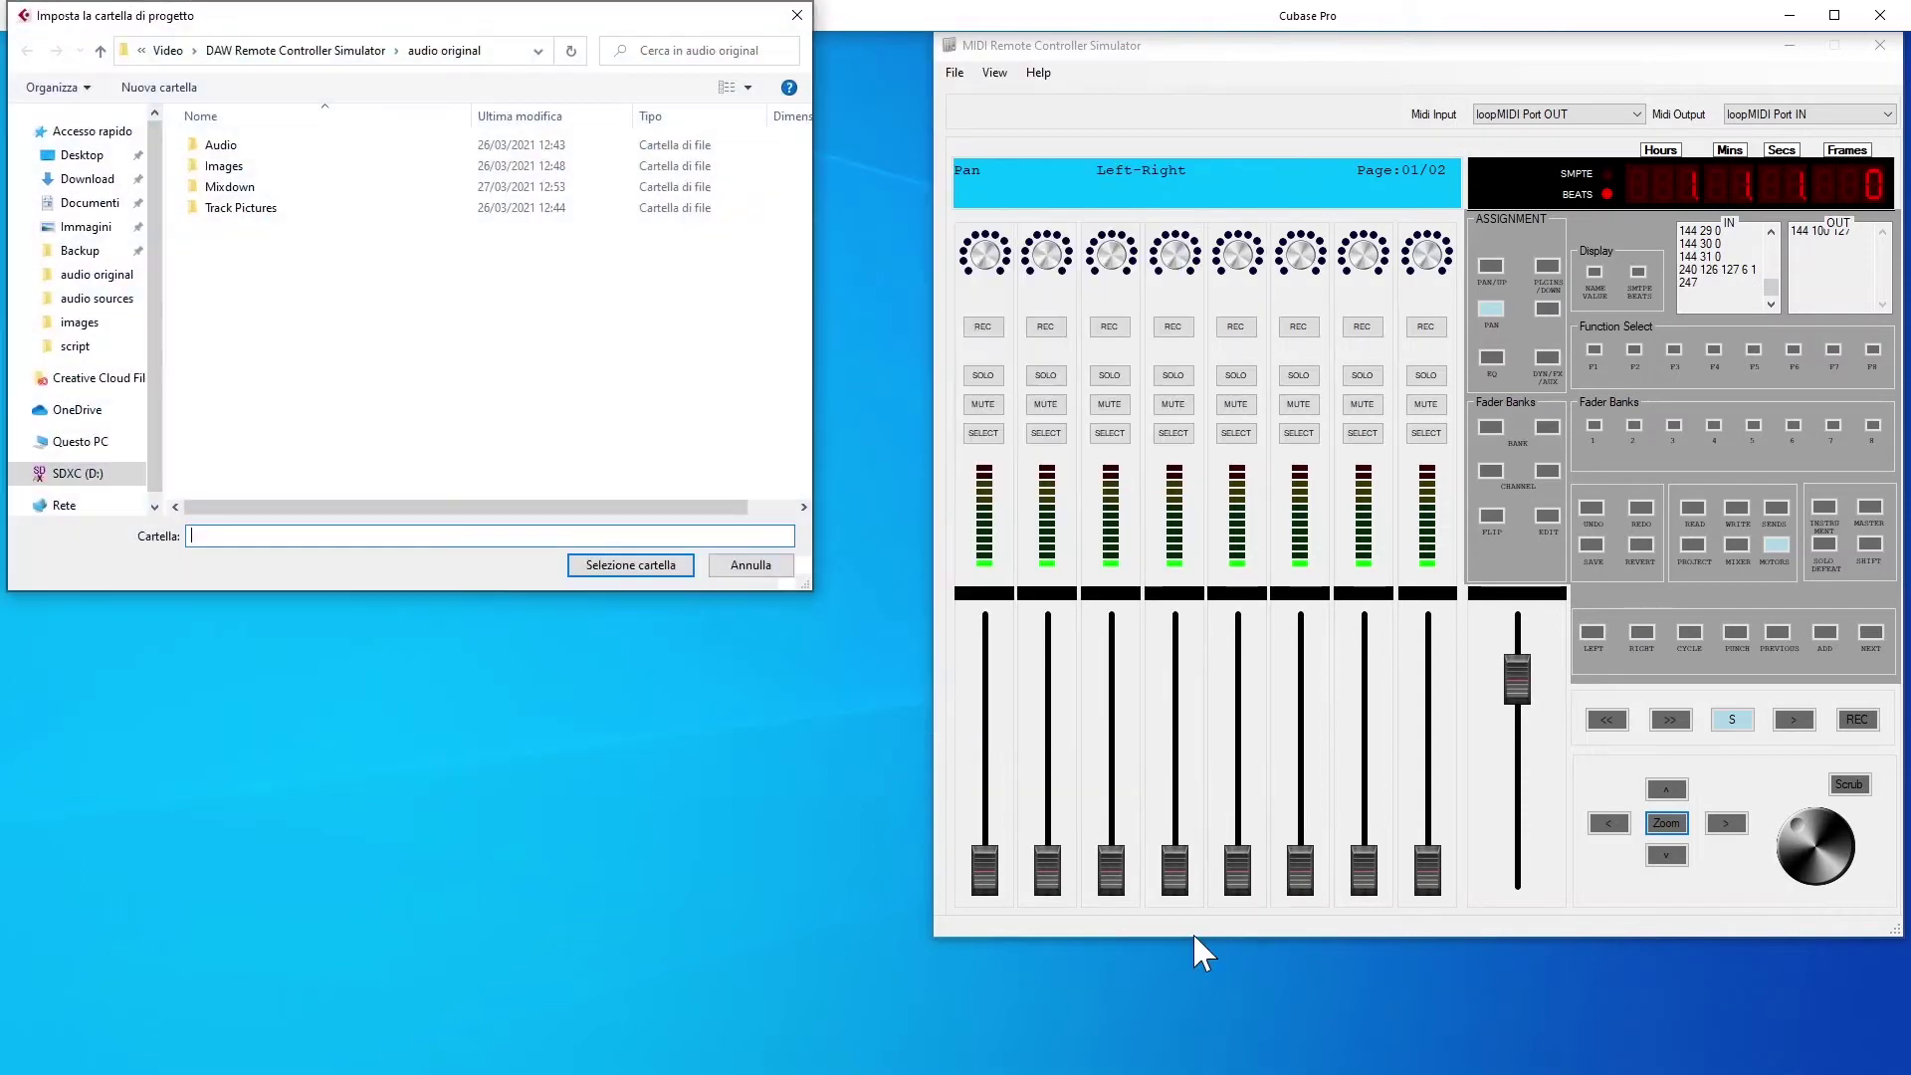
{"action": "left_click", "coordinate": [625, 565]}
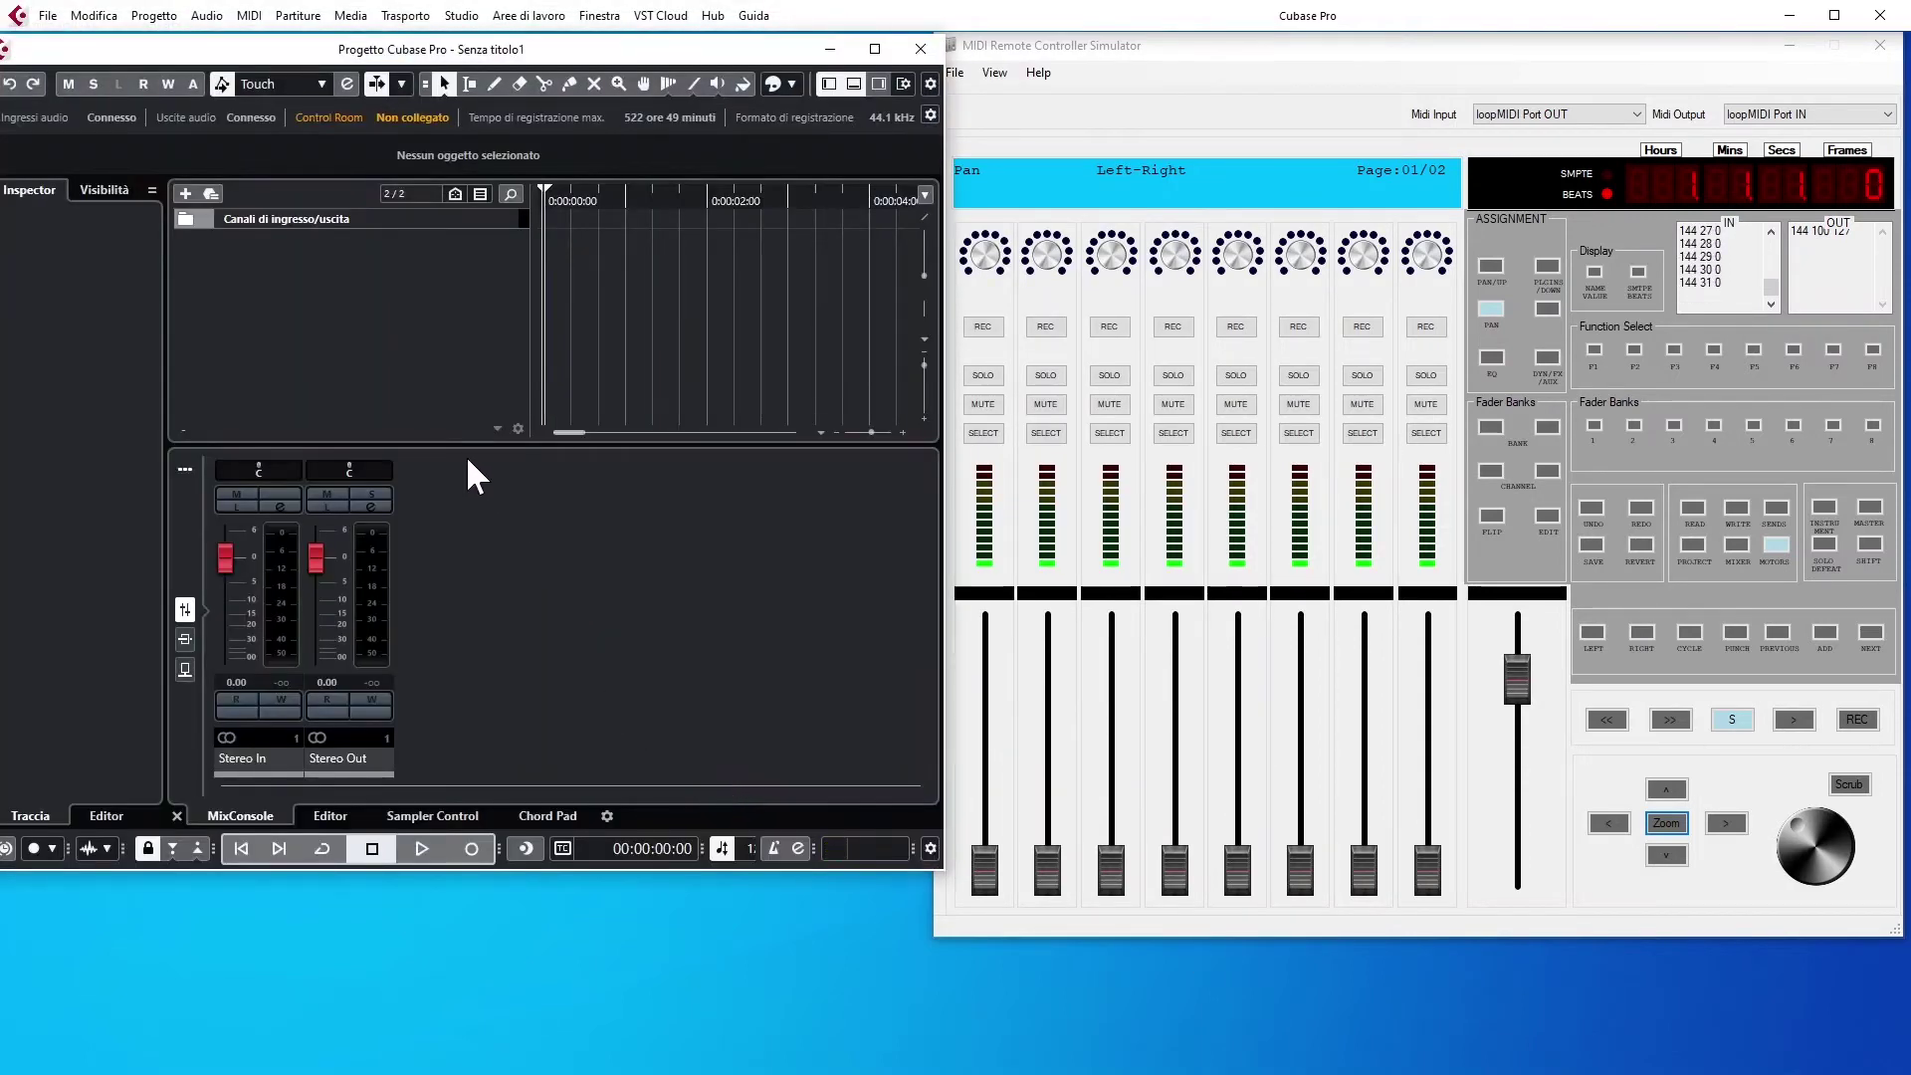
{"action": "right_click", "coordinate": [356, 336]}
{"action": "left_click", "coordinate": [386, 345]}
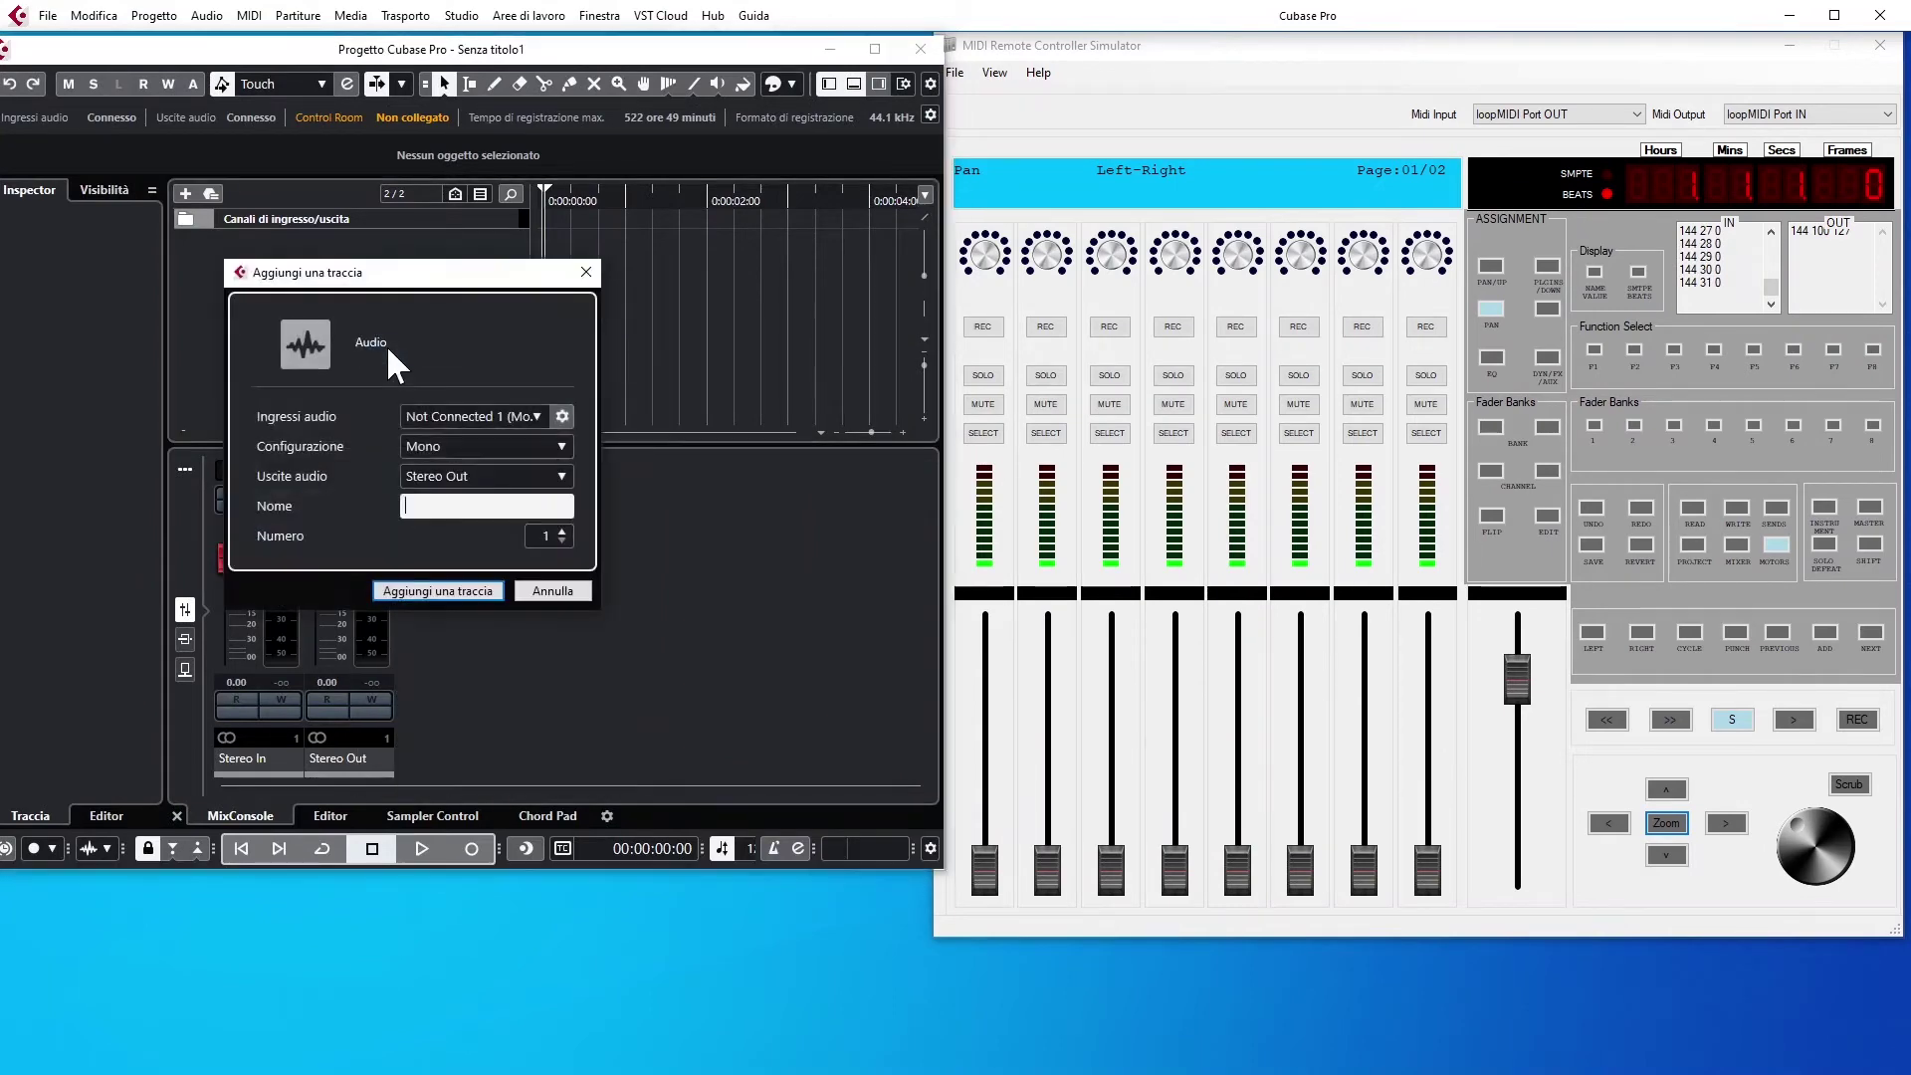
{"action": "left_click", "coordinate": [561, 530]}
{"action": "left_click", "coordinate": [561, 530]}
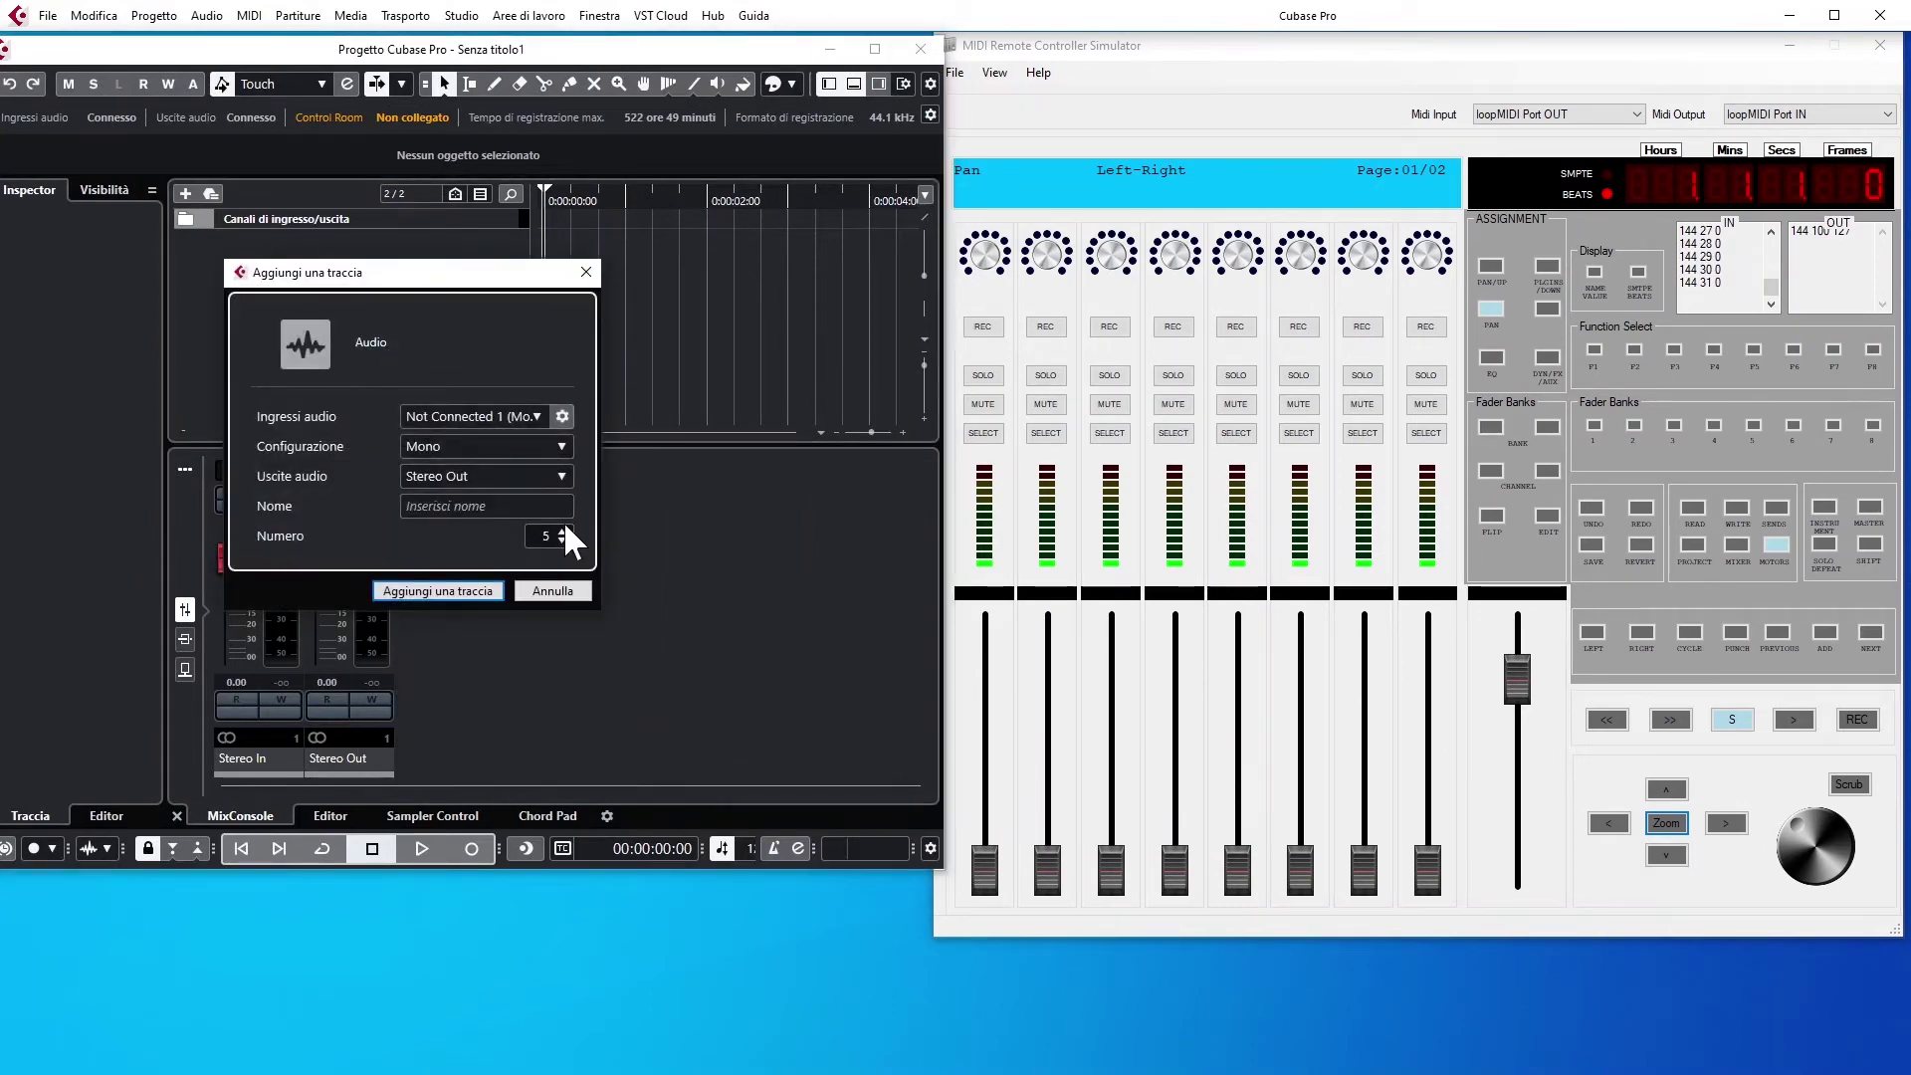
{"action": "left_click", "coordinate": [563, 529]}
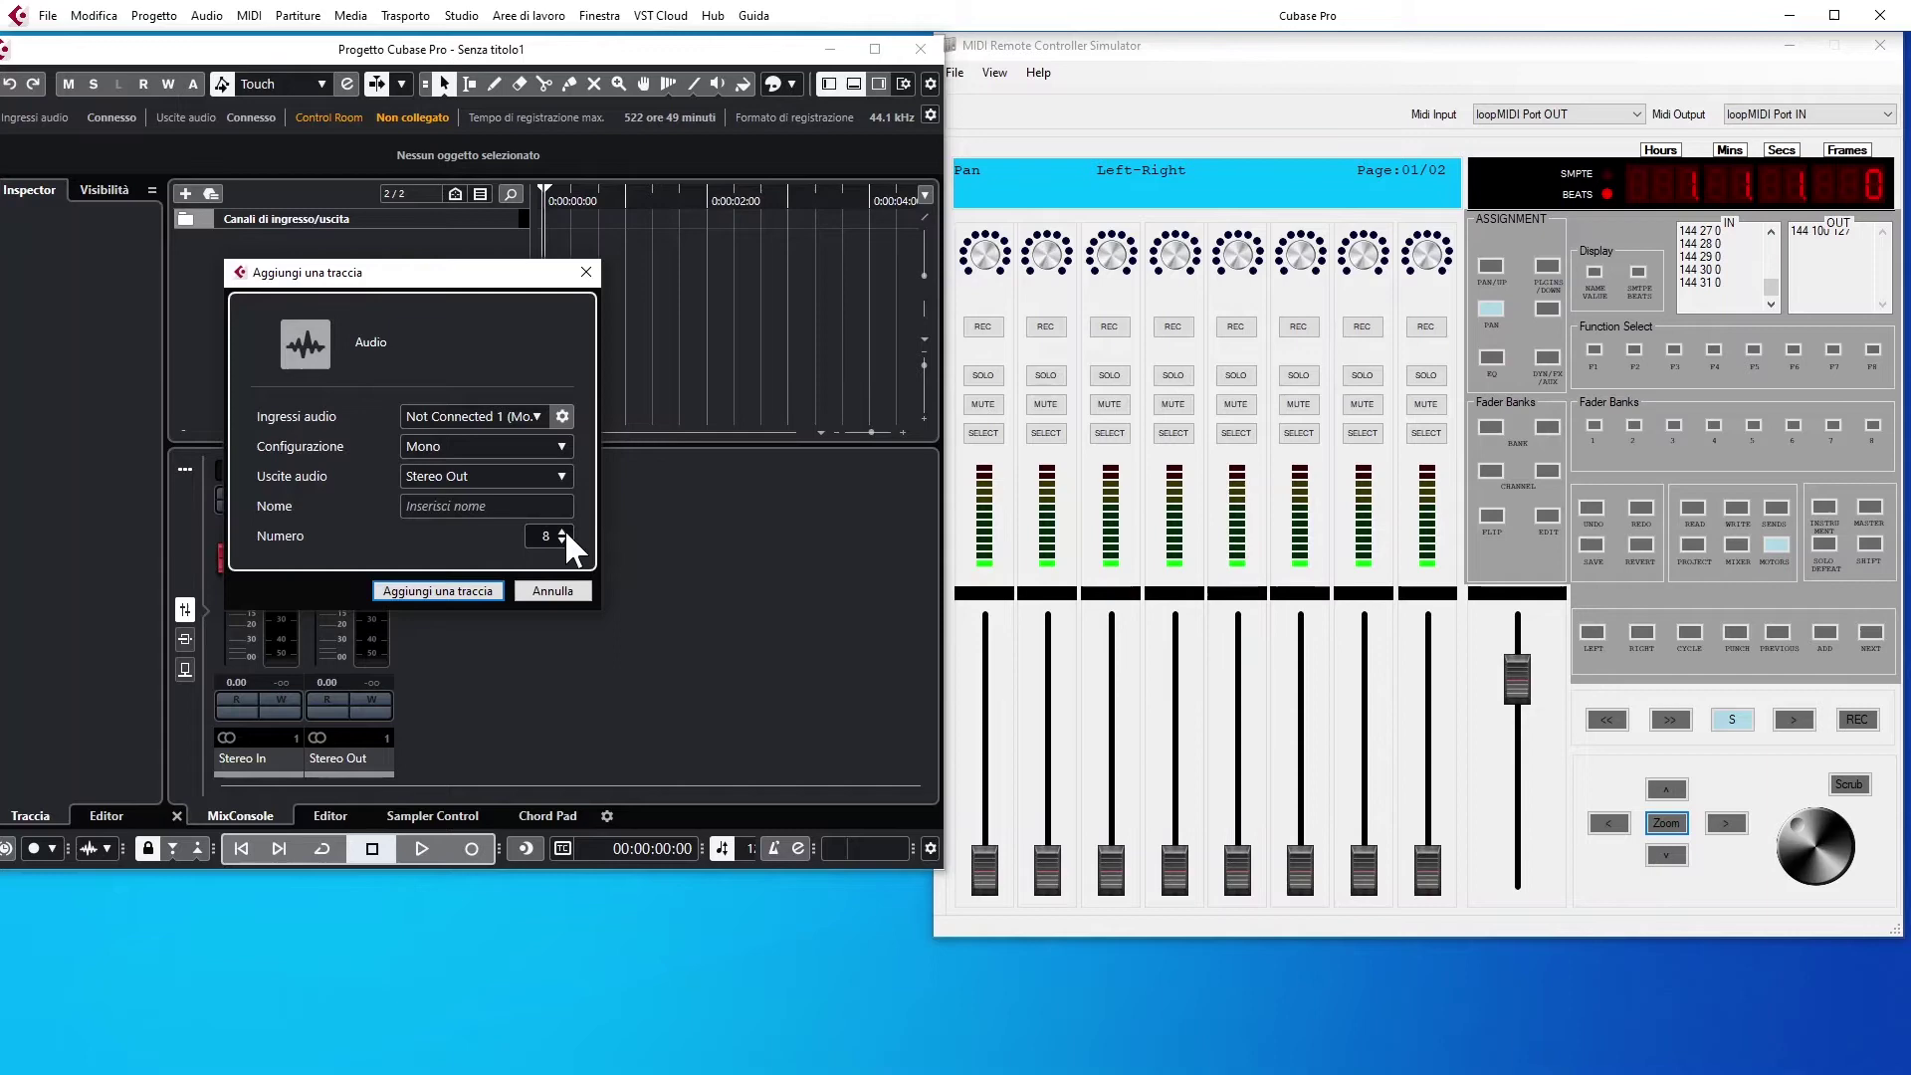
{"action": "left_click", "coordinate": [443, 592]}
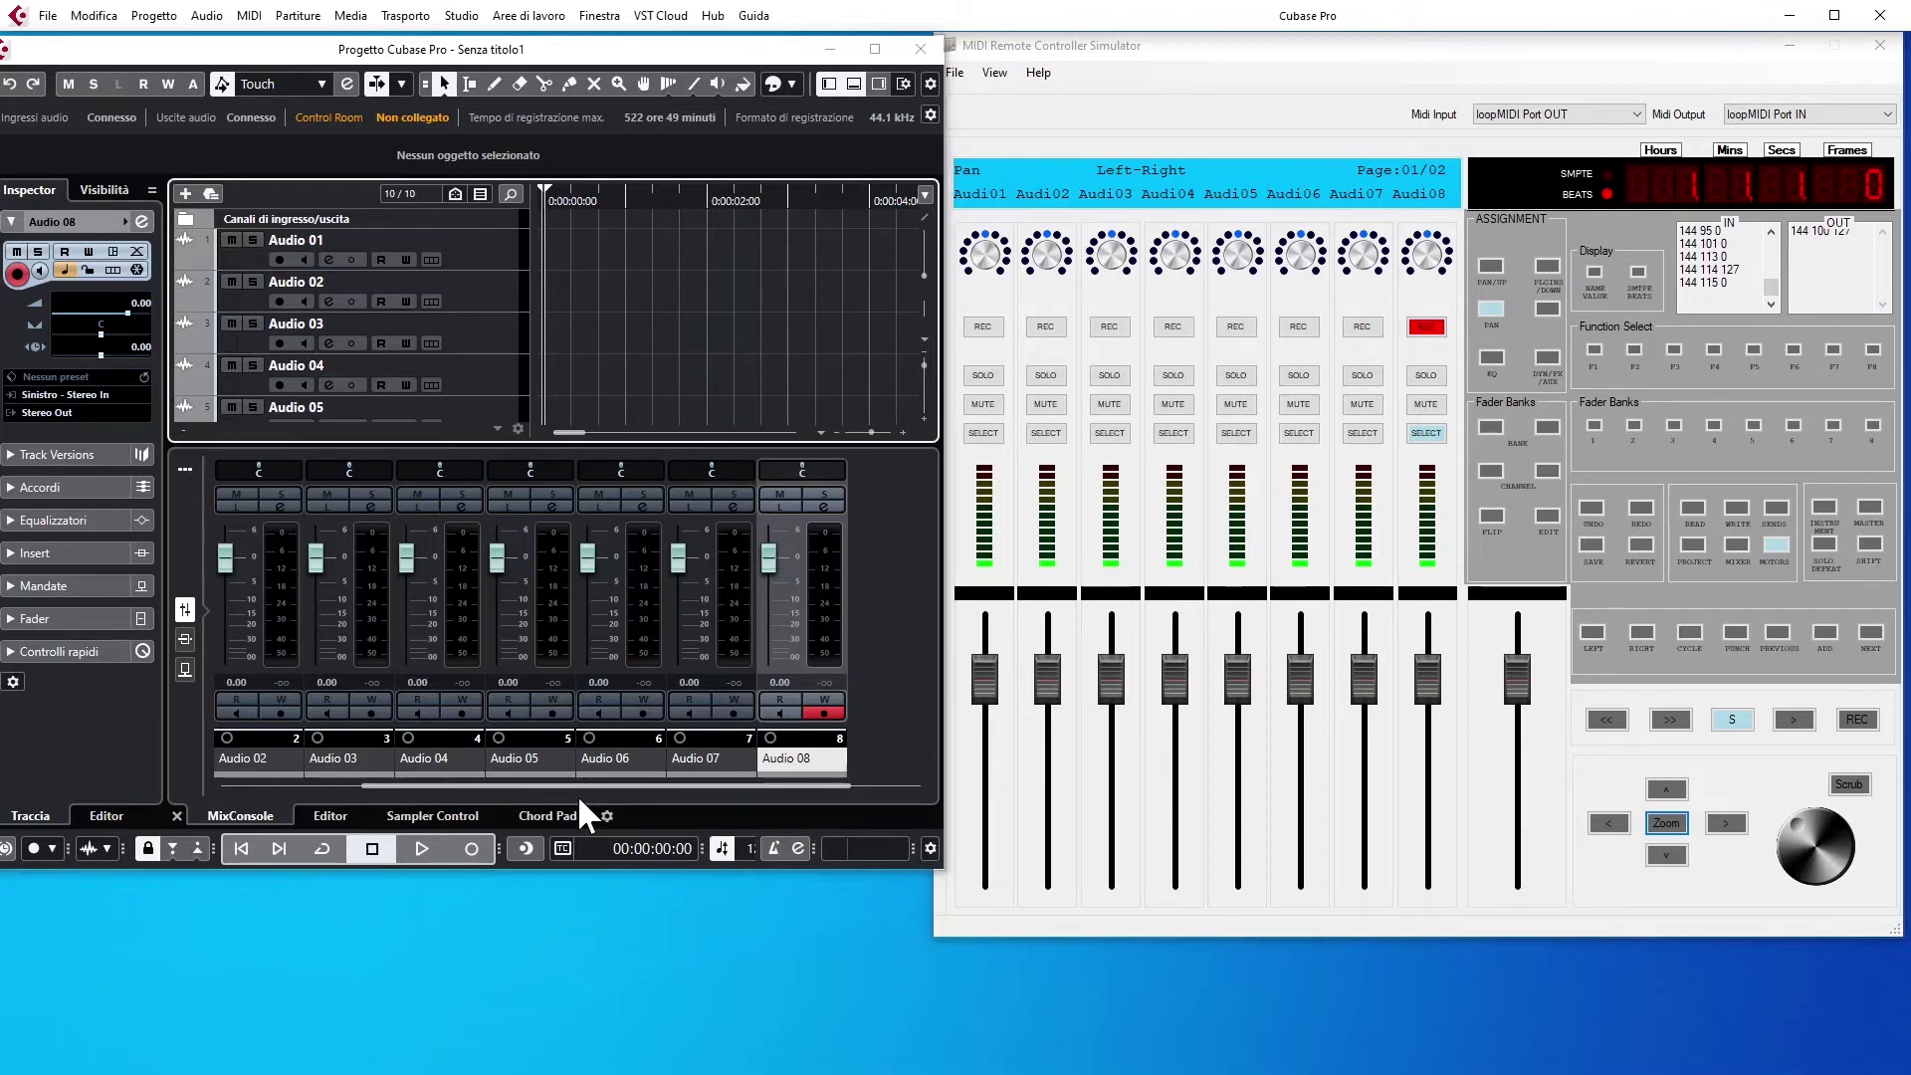
- Rename the first audio track as Test
{"action": "double_click", "coordinate": [284, 240]}
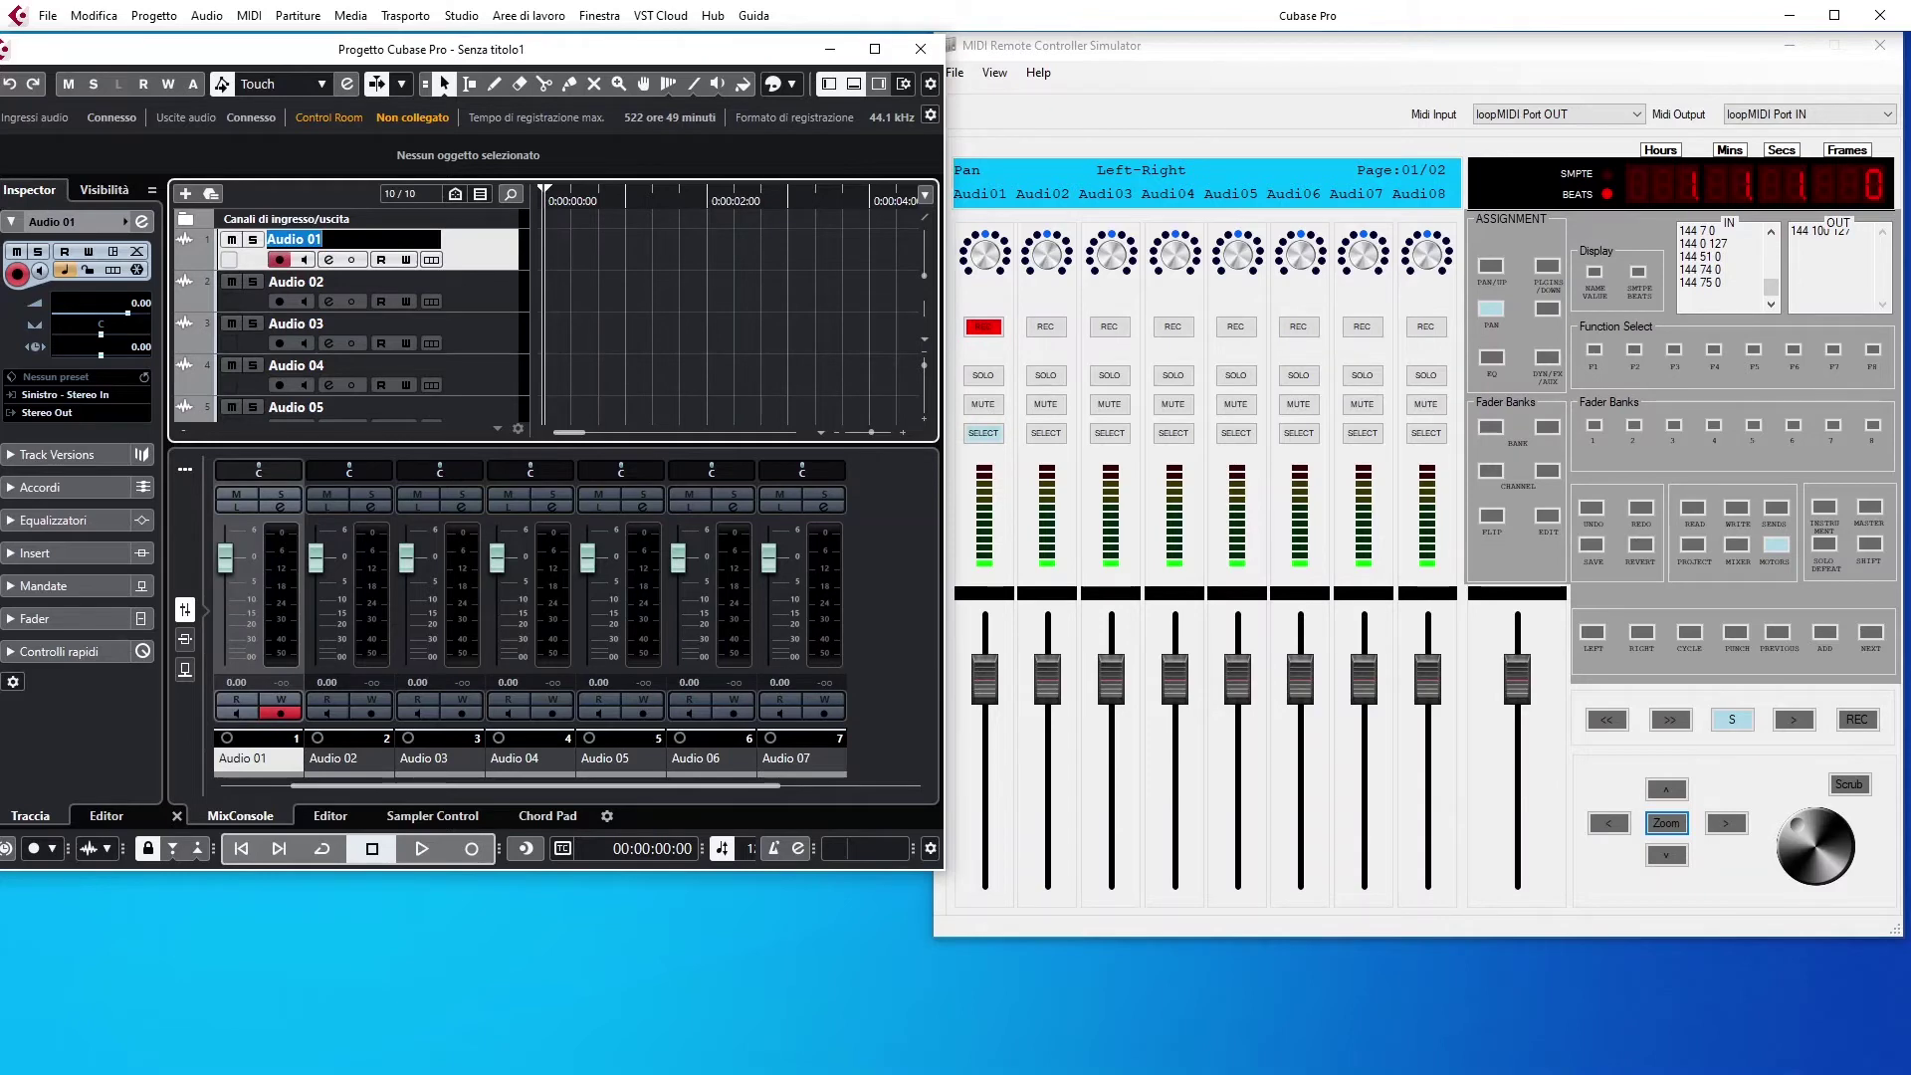
{"action": "type", "text": "Test"}
{"action": "key", "text": "Return"}
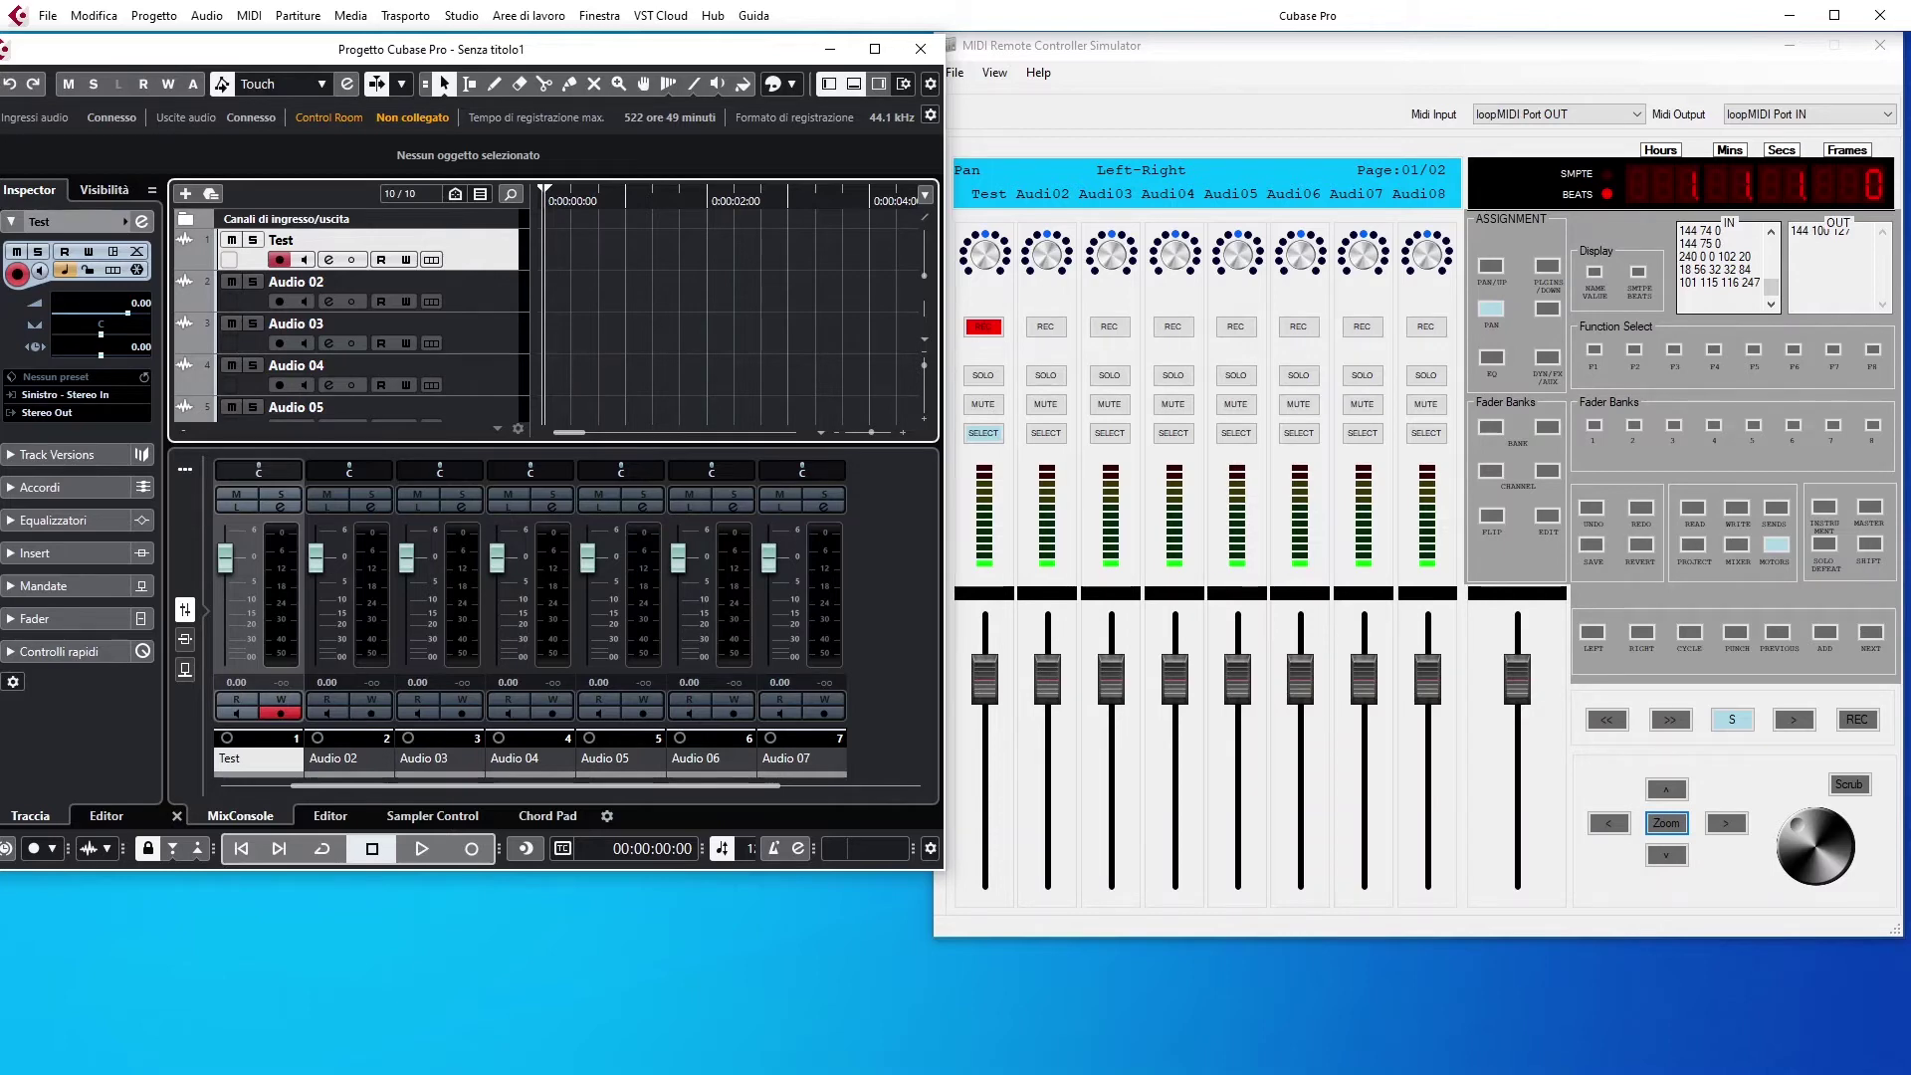
- Switch to the MIDI Remote Controller Simulator and examine each byte of the incoming track-name message
{"action": "key", "text": "alt+Tab"}
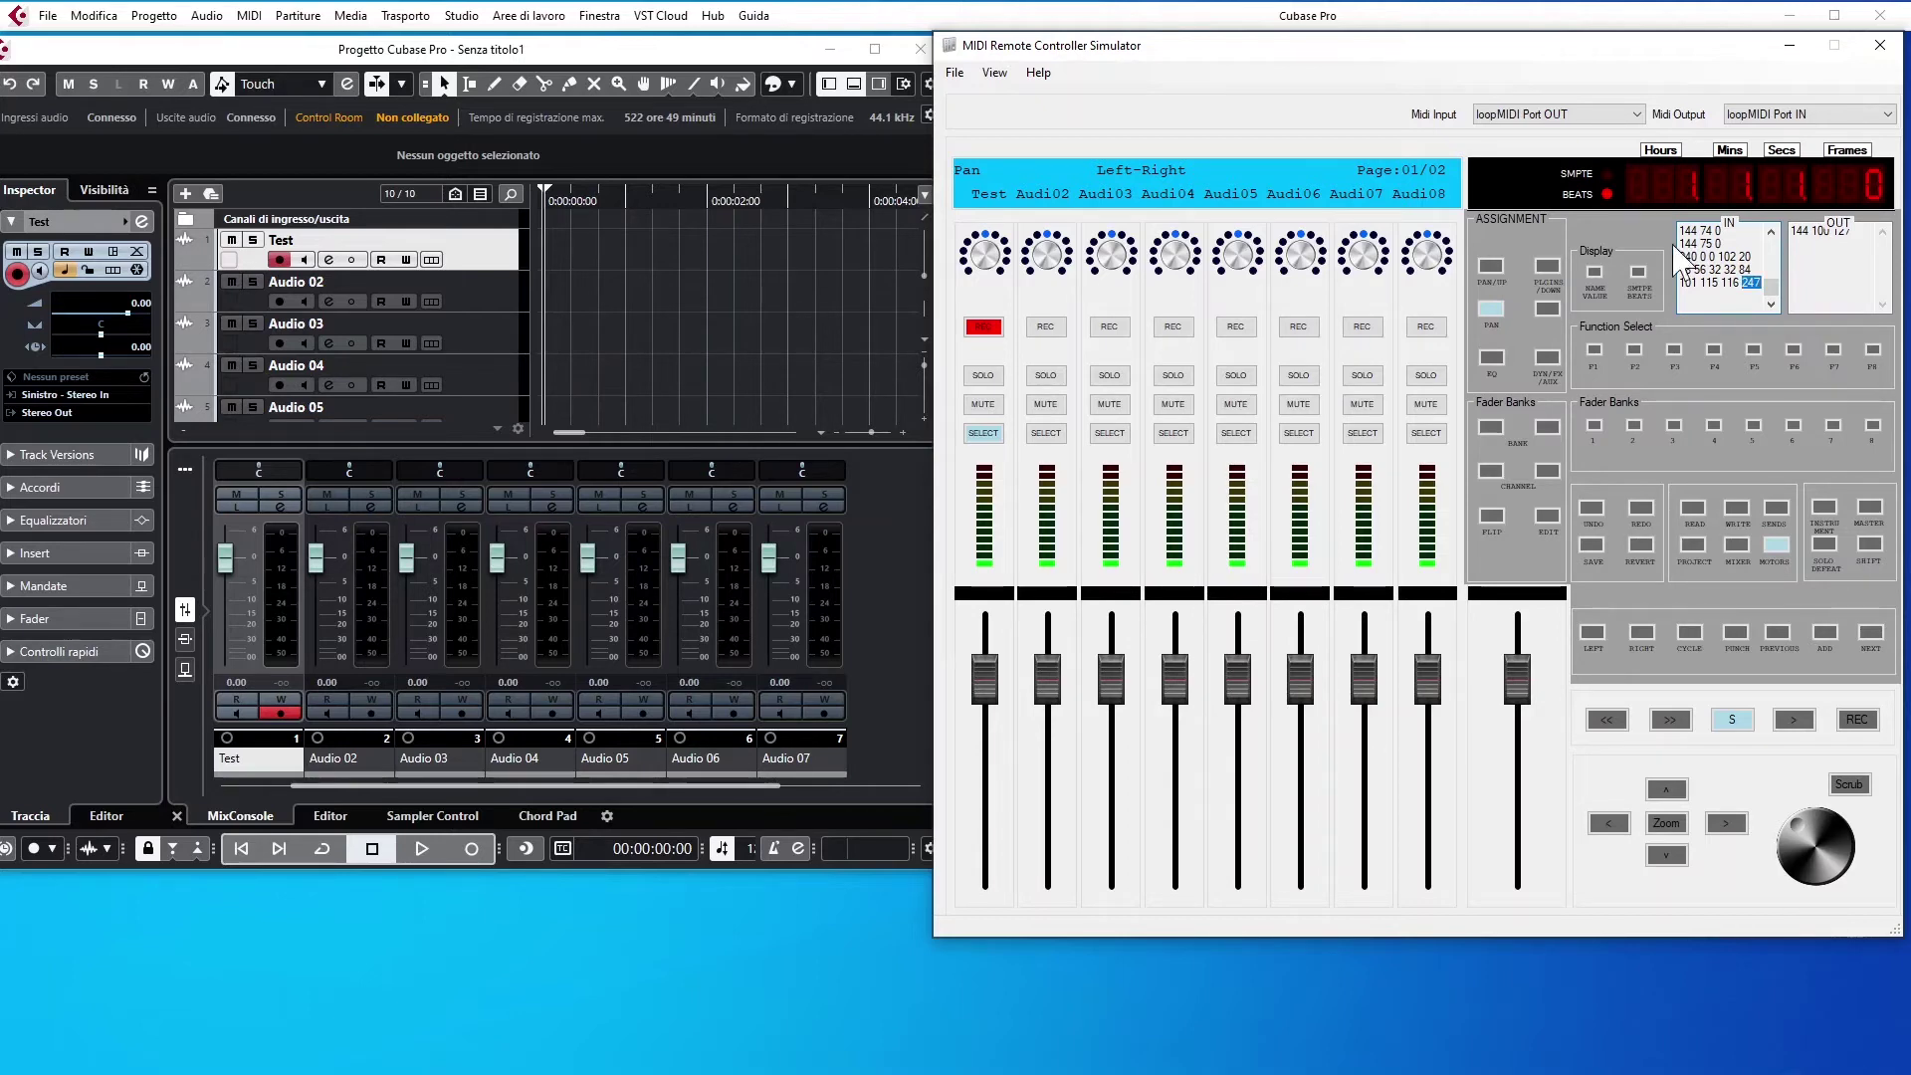
{"action": "double_click", "coordinate": [1700, 268]}
{"action": "double_click", "coordinate": [1715, 270]}
{"action": "double_click", "coordinate": [1732, 270]}
{"action": "double_click", "coordinate": [1745, 270]}
{"action": "double_click", "coordinate": [1688, 283]}
{"action": "double_click", "coordinate": [1708, 283]}
{"action": "double_click", "coordinate": [1732, 283]}
- Lower the Test track's fader to about -2.81 dB on the controller, and mute and solo the track
{"action": "left_click_drag", "start_coordinate": [980, 677], "coordinate": [1015, 696]}
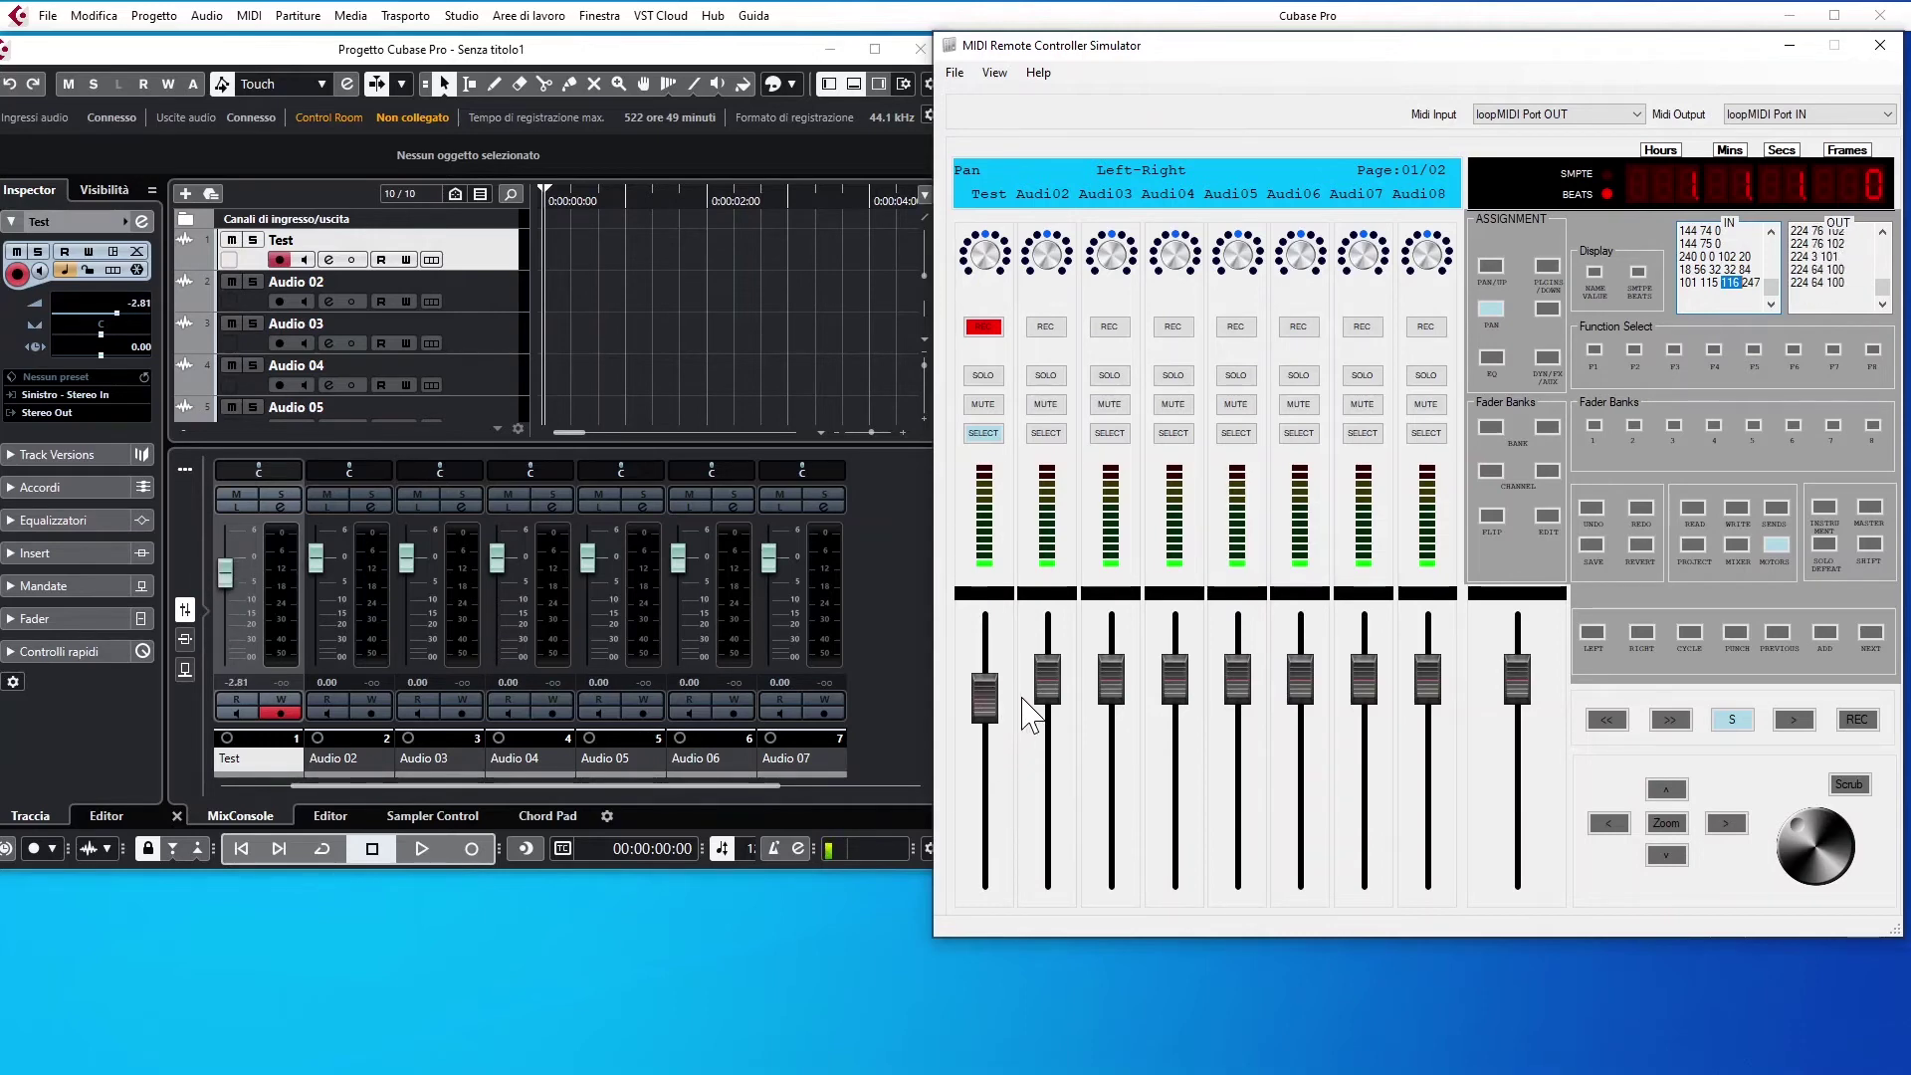
{"action": "left_click", "coordinate": [990, 405]}
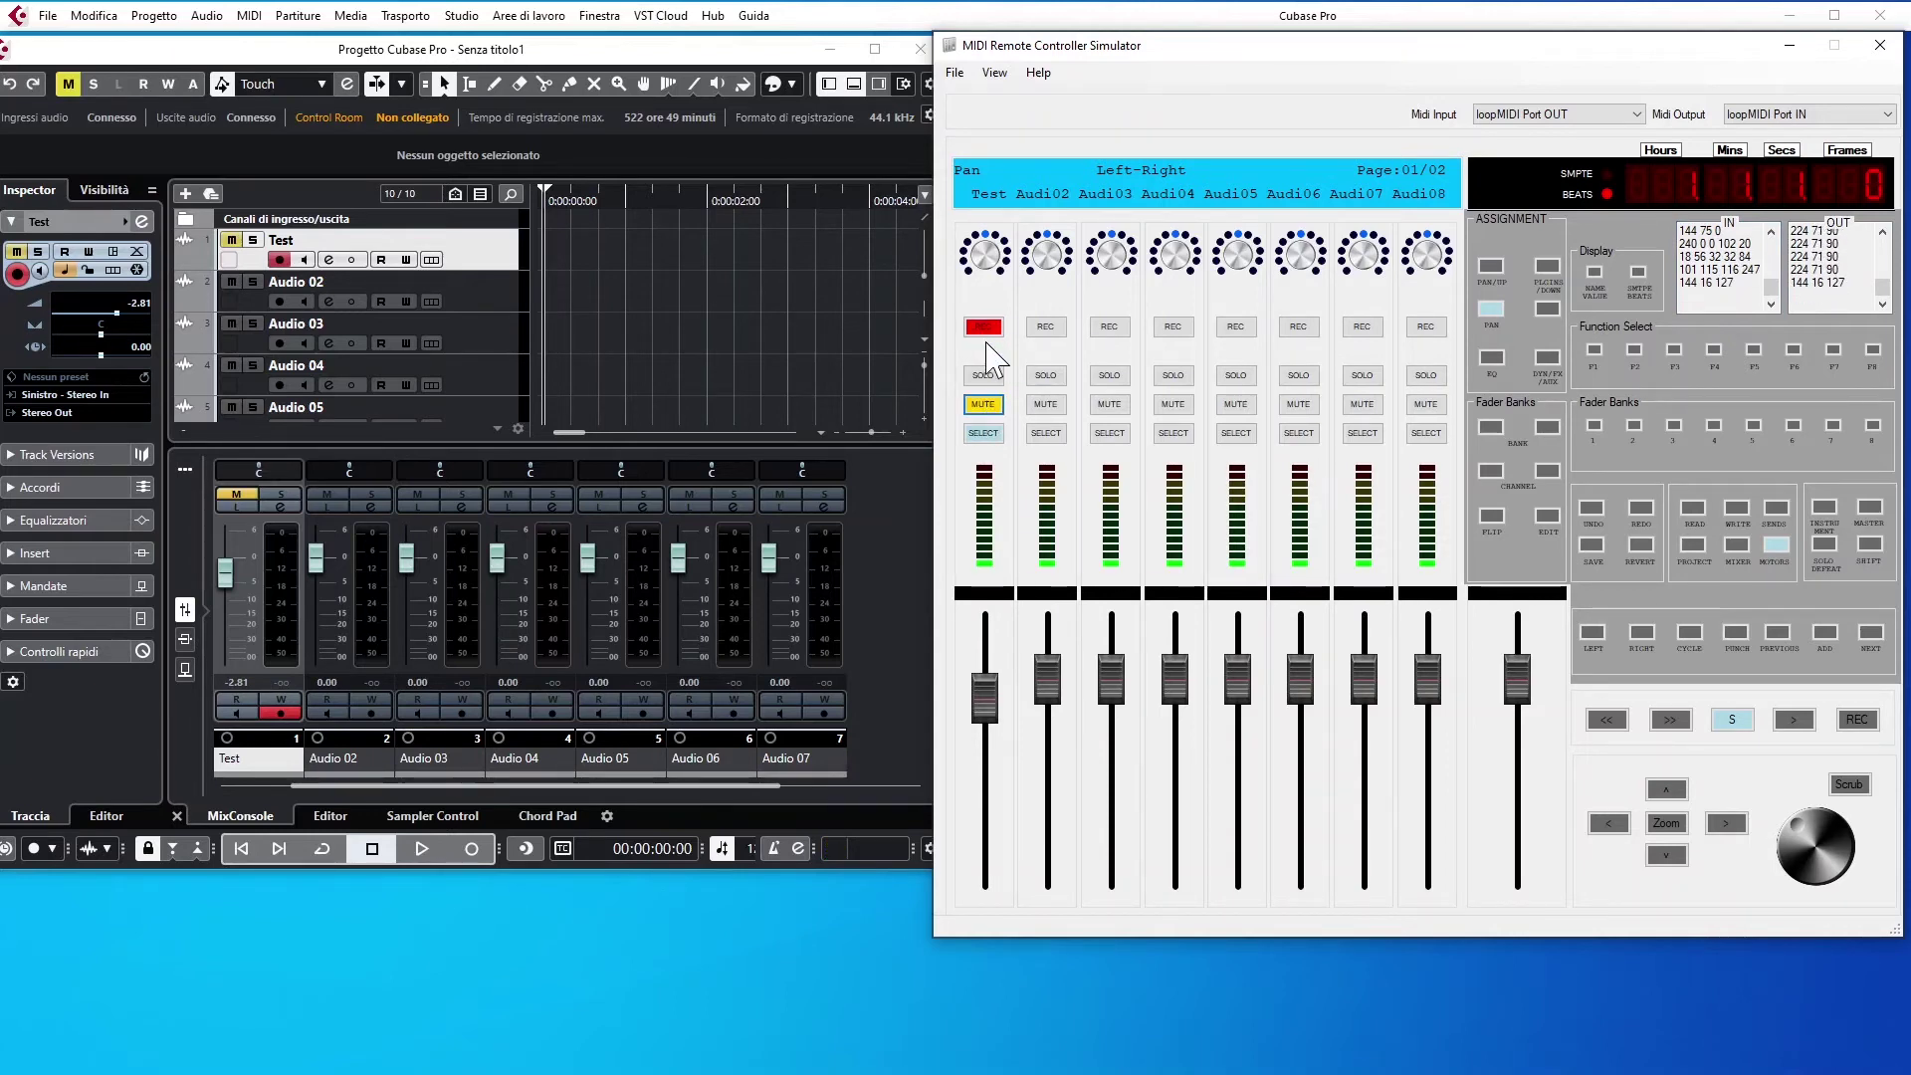
{"action": "left_click", "coordinate": [980, 378]}
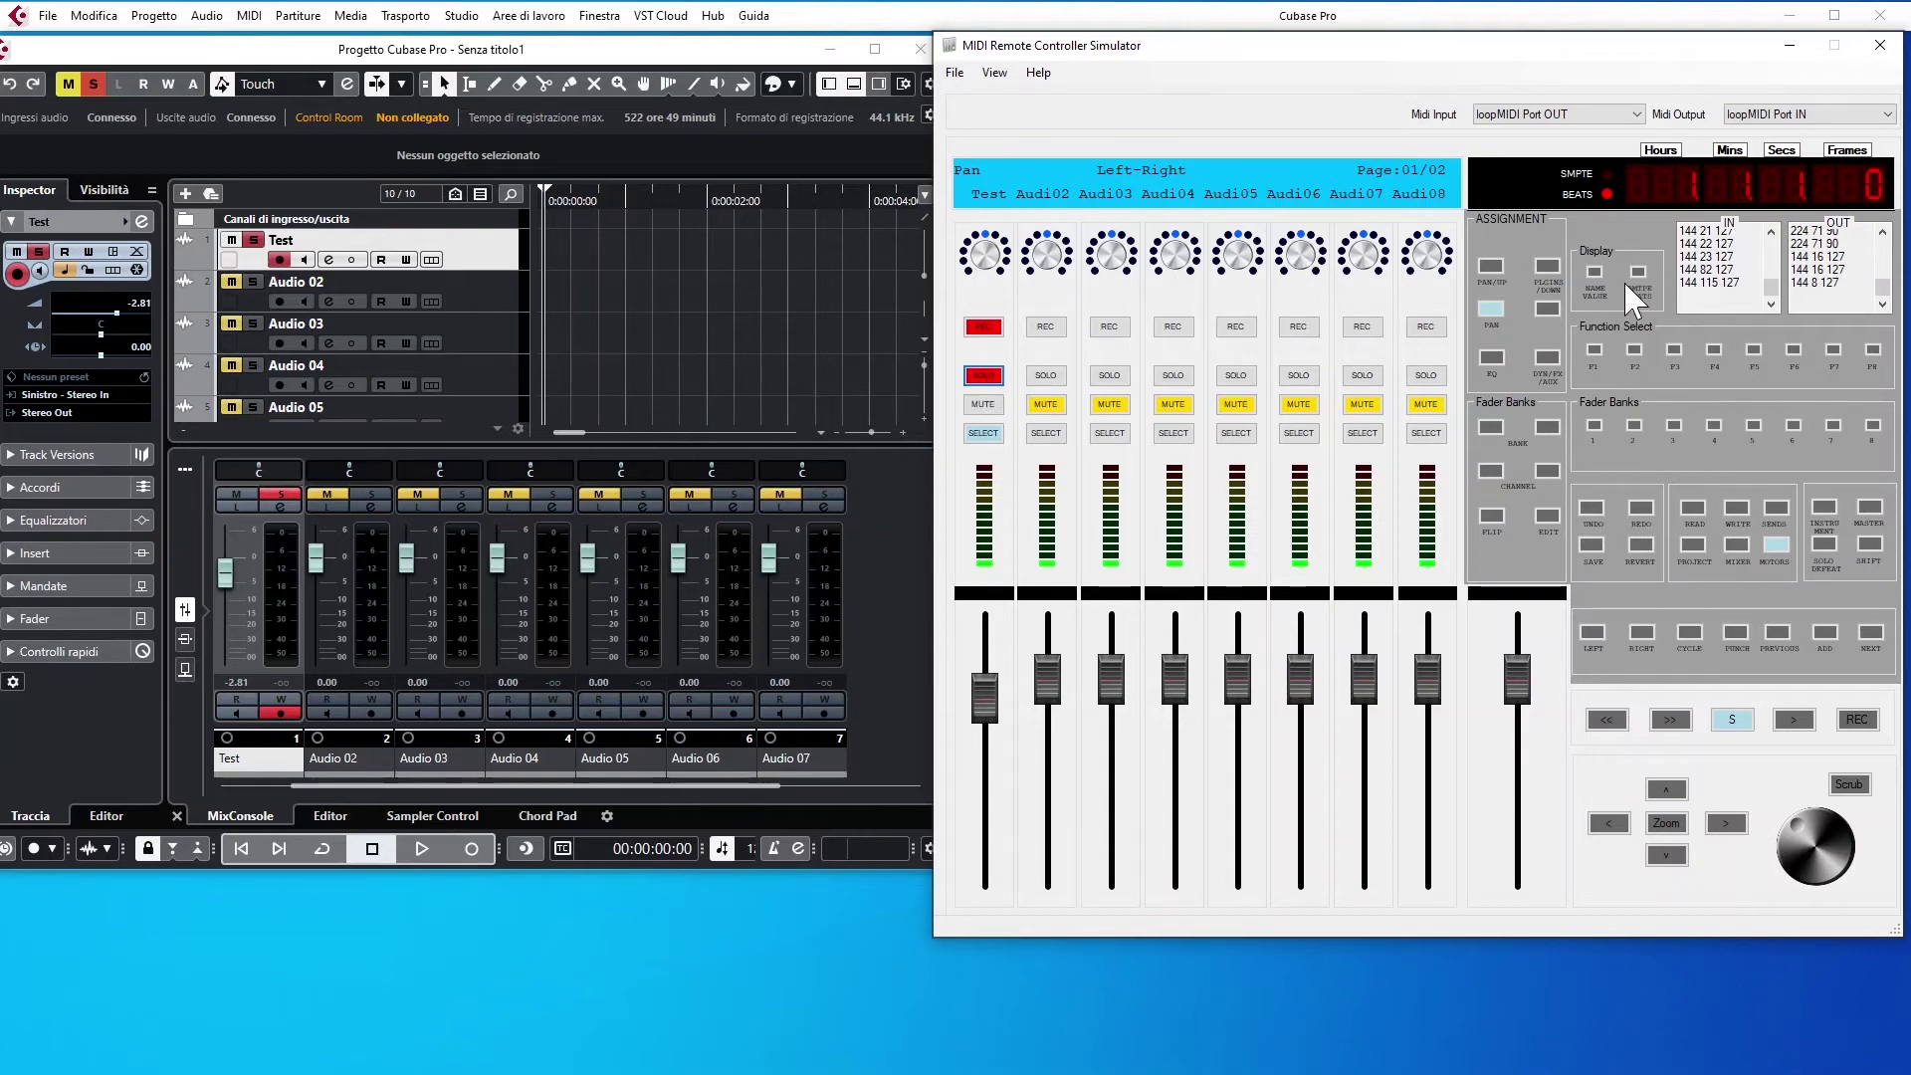
- Show parameter values on the controller display and adjust the Test track's panning
{"action": "left_click", "coordinate": [1597, 271]}
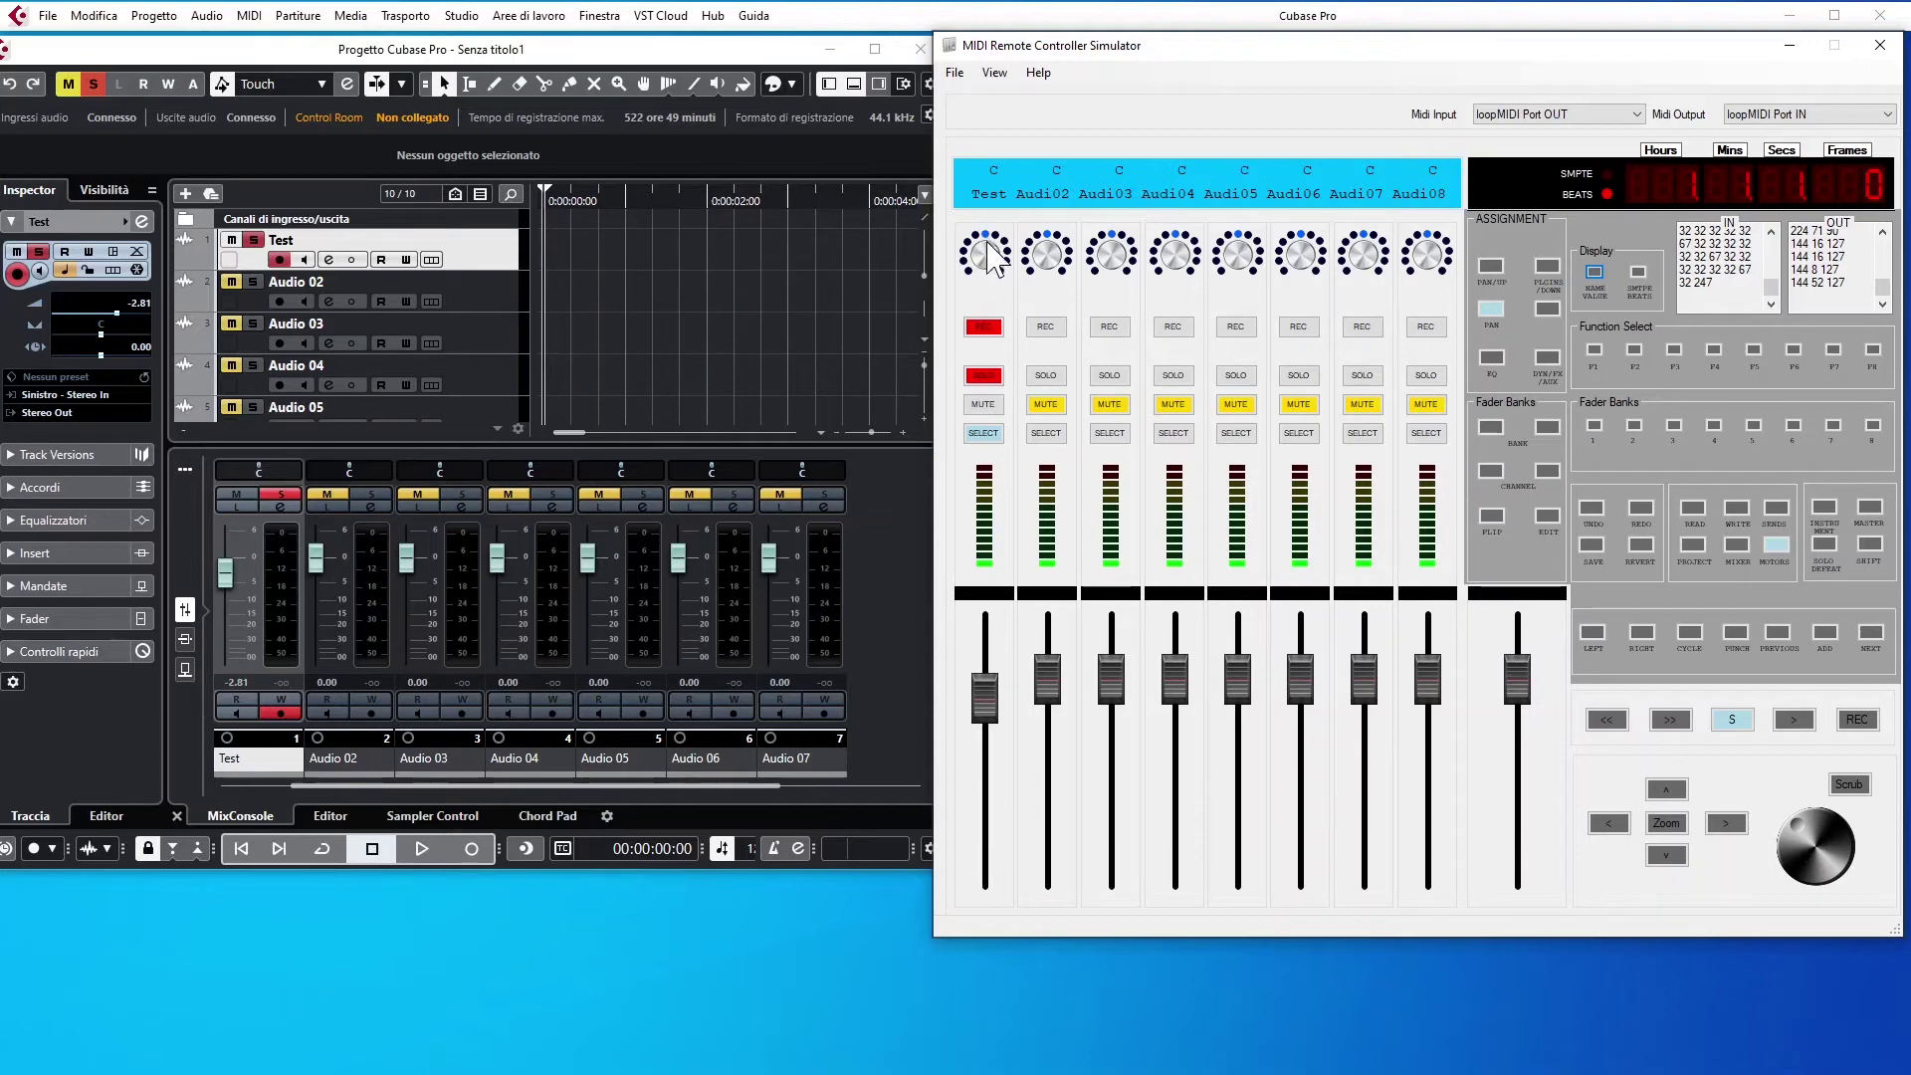
{"action": "left_click_drag", "start_coordinate": [995, 264], "coordinate": [1174, 359]}
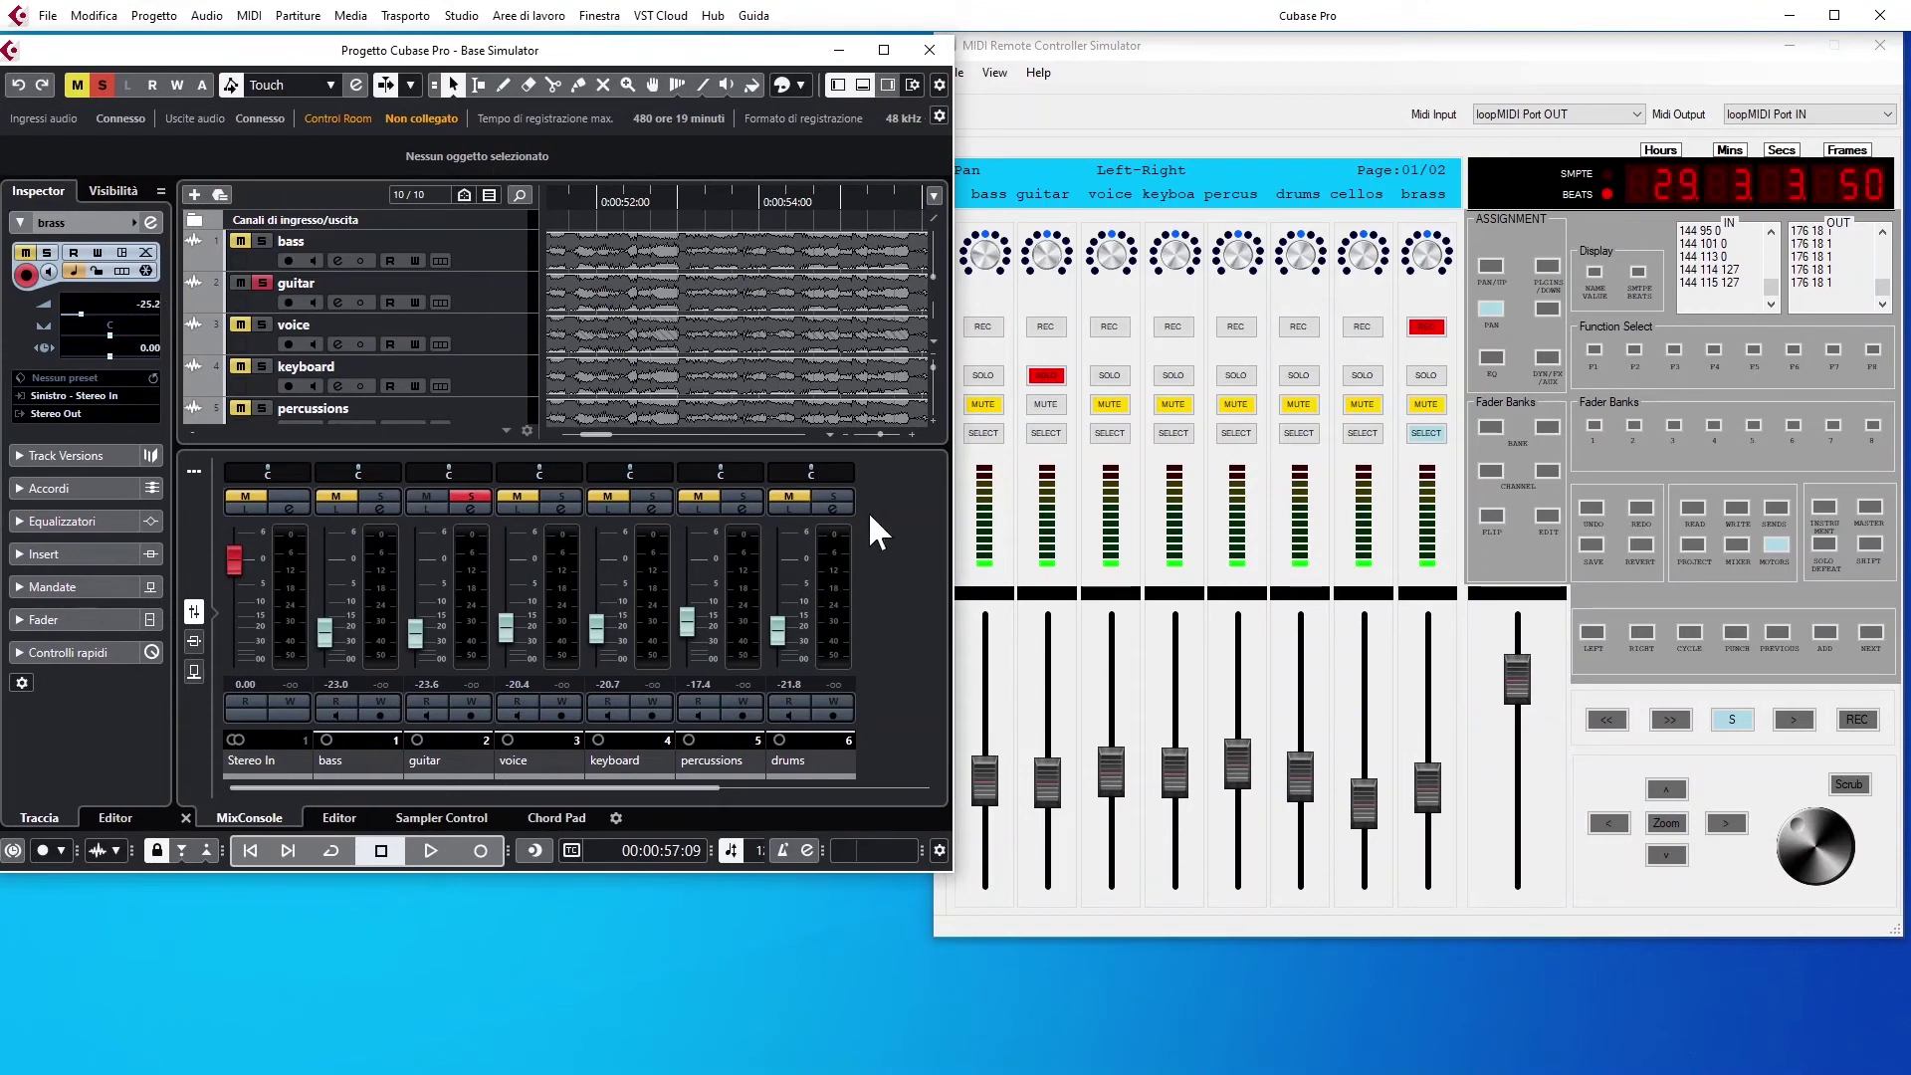
- Narrow the Base Simulator project window and play the project from the controller with its time counter in SMPTE format
{"action": "left_click_drag", "start_coordinate": [950, 538], "coordinate": [921, 742]}
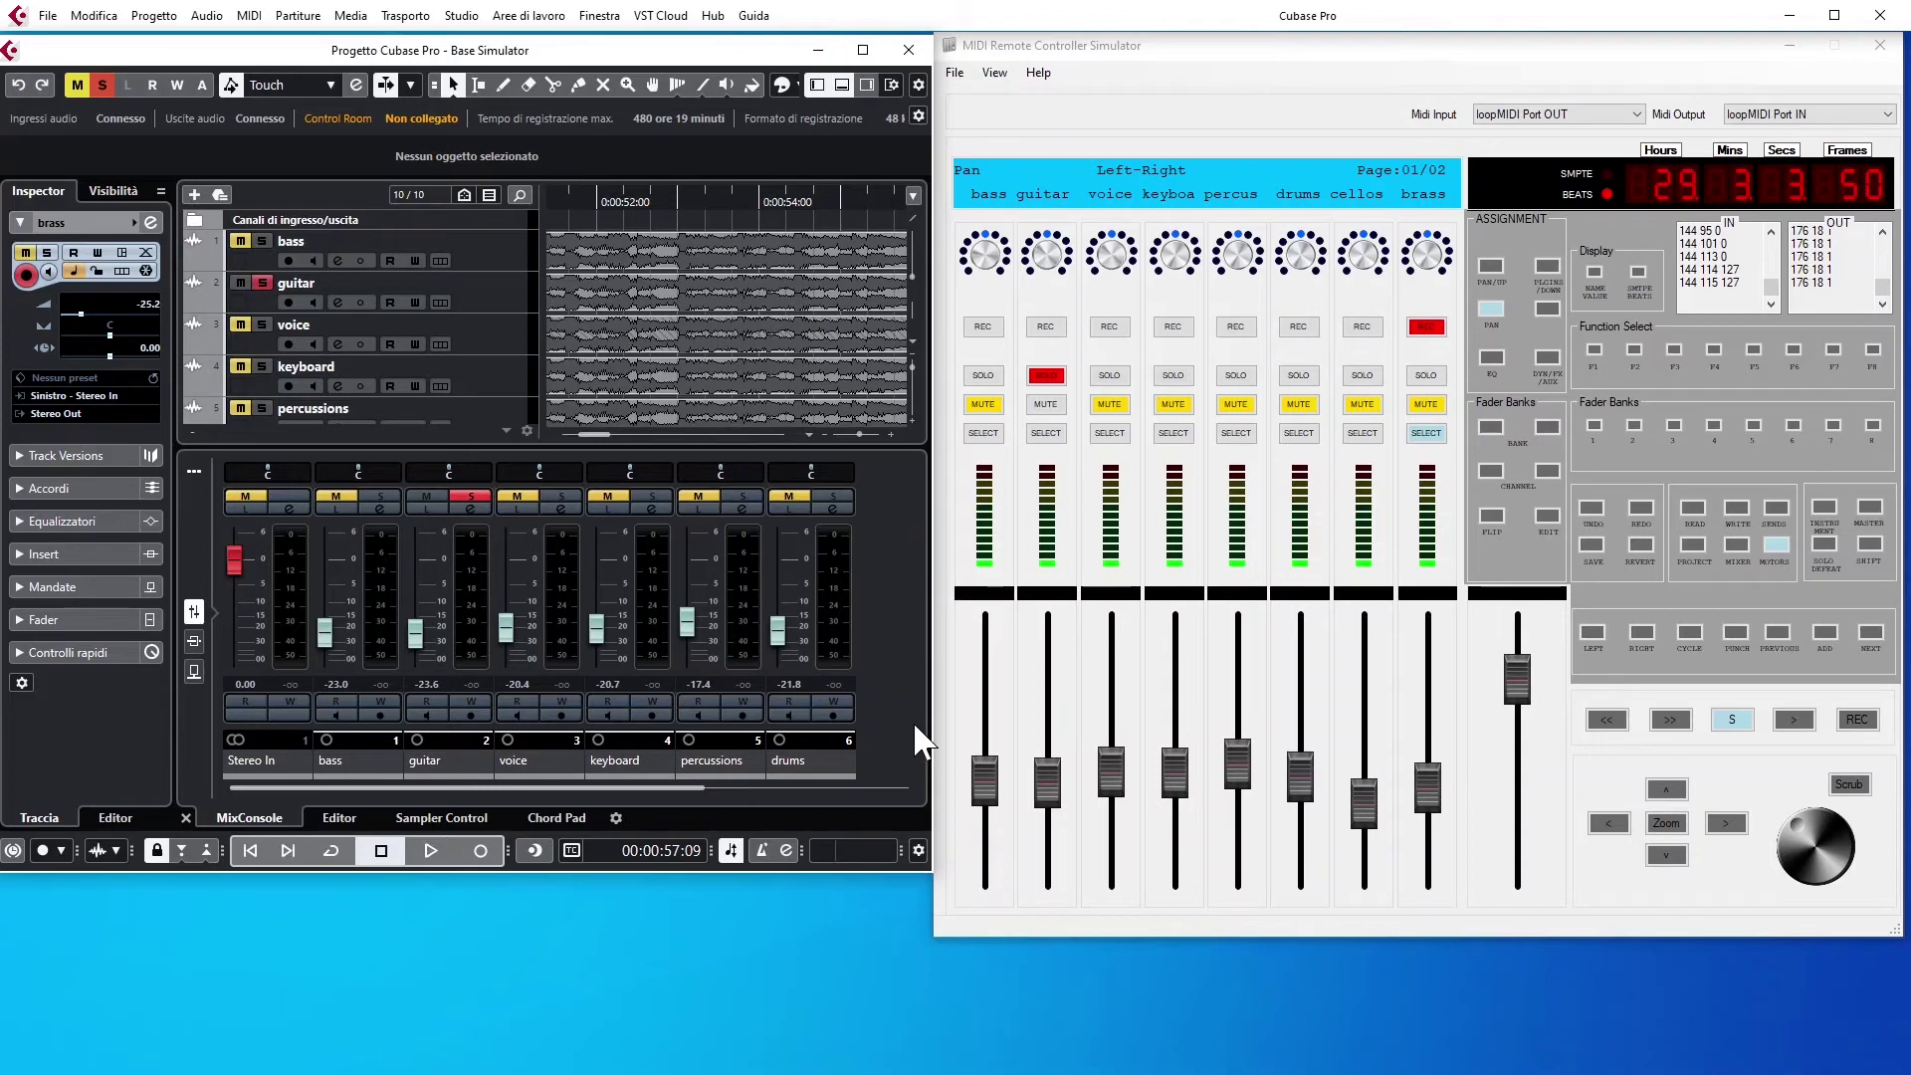
{"action": "left_click", "coordinate": [1794, 721]}
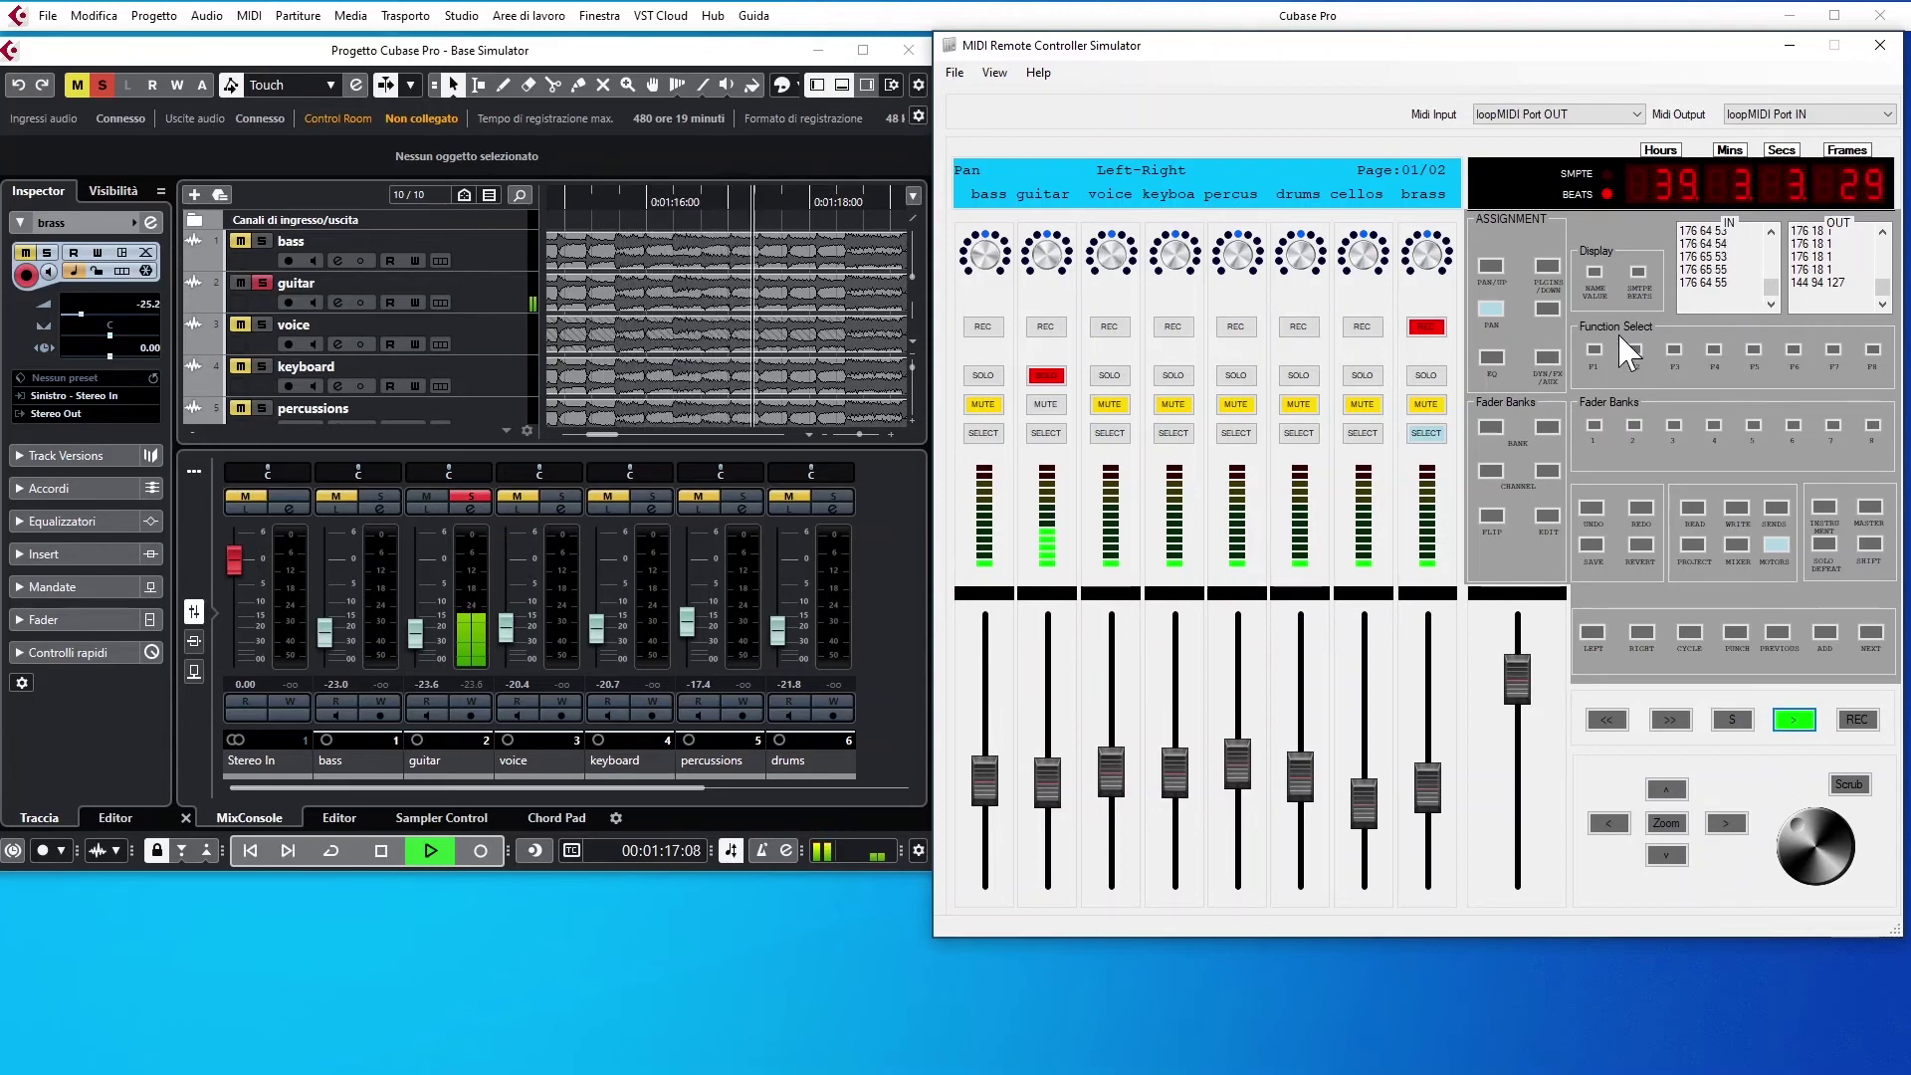
{"action": "left_click", "coordinate": [1638, 271]}
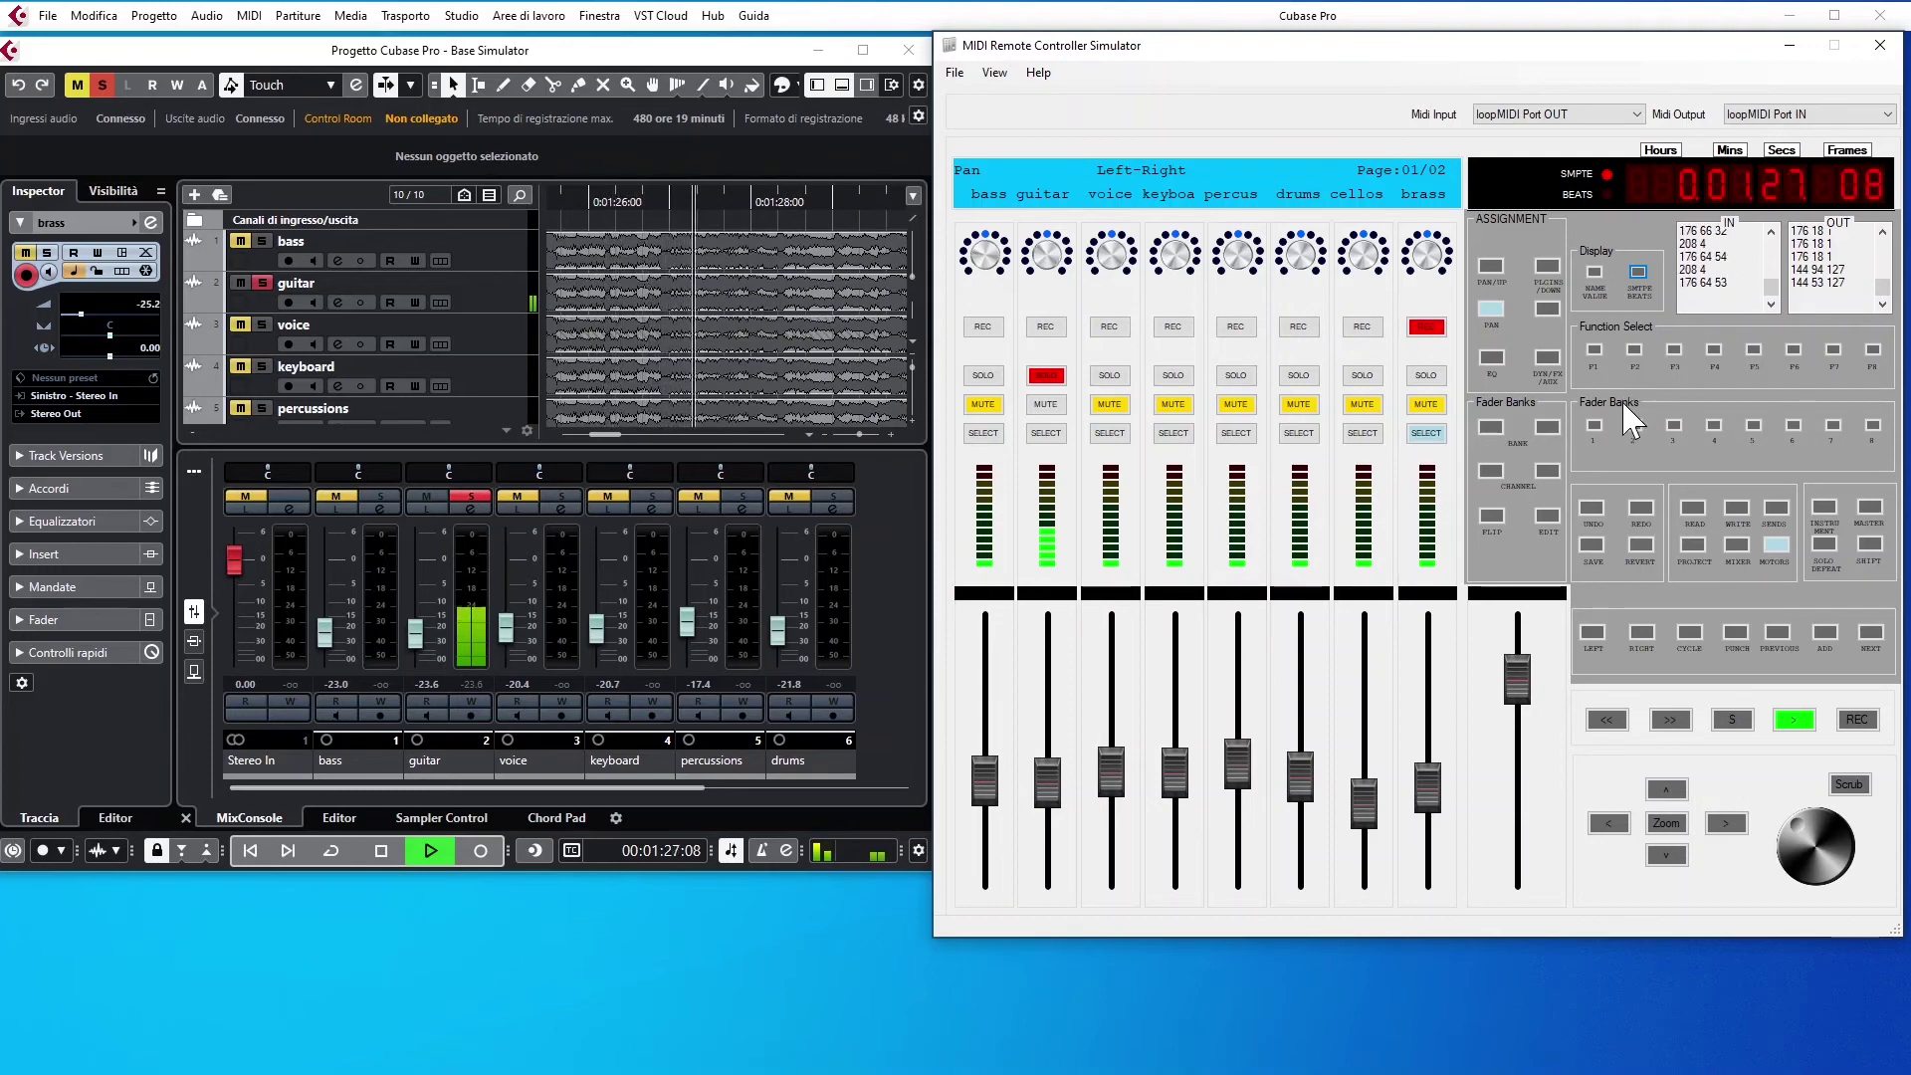
{"action": "left_click", "coordinate": [1731, 719]}
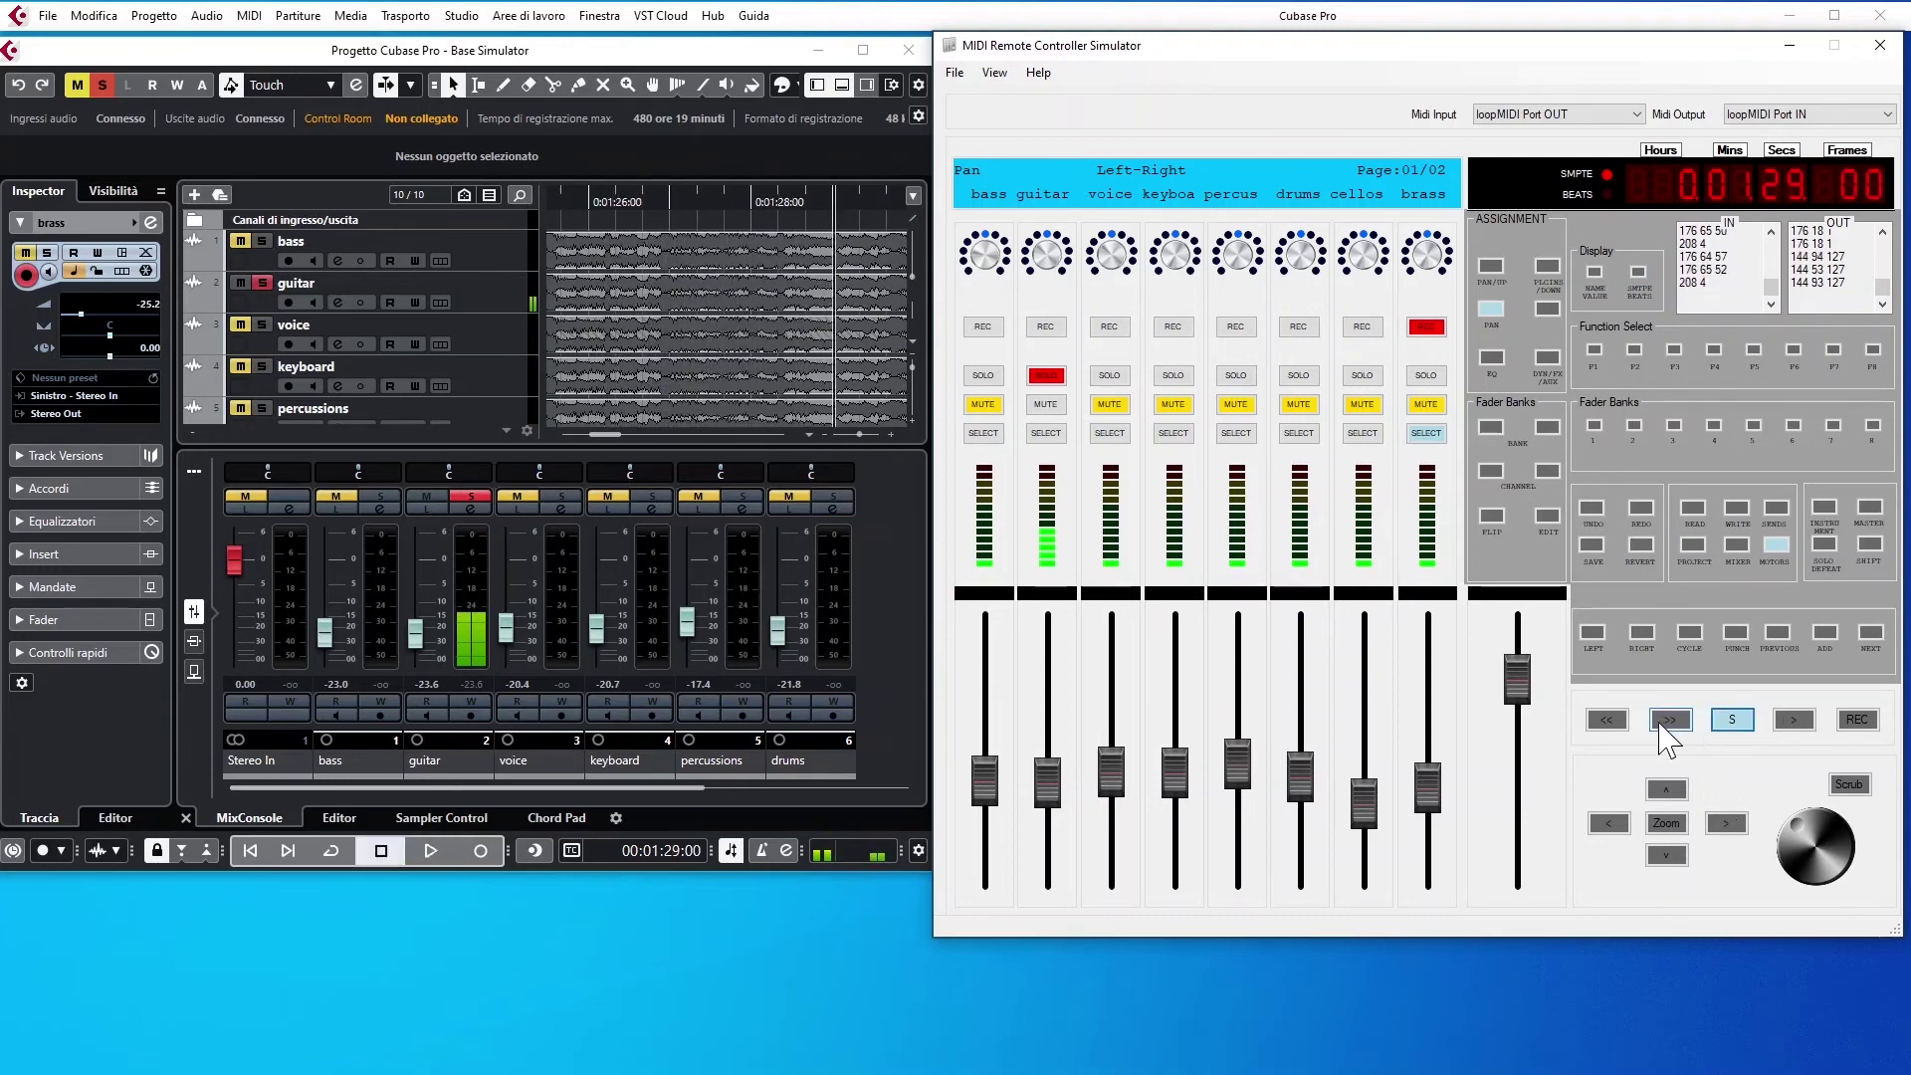
- Rewind and fast-forward the project from the controller, and fine-tune the playback position to about 01:27:11 with the jog wheel
{"action": "left_click", "coordinate": [1606, 719]}
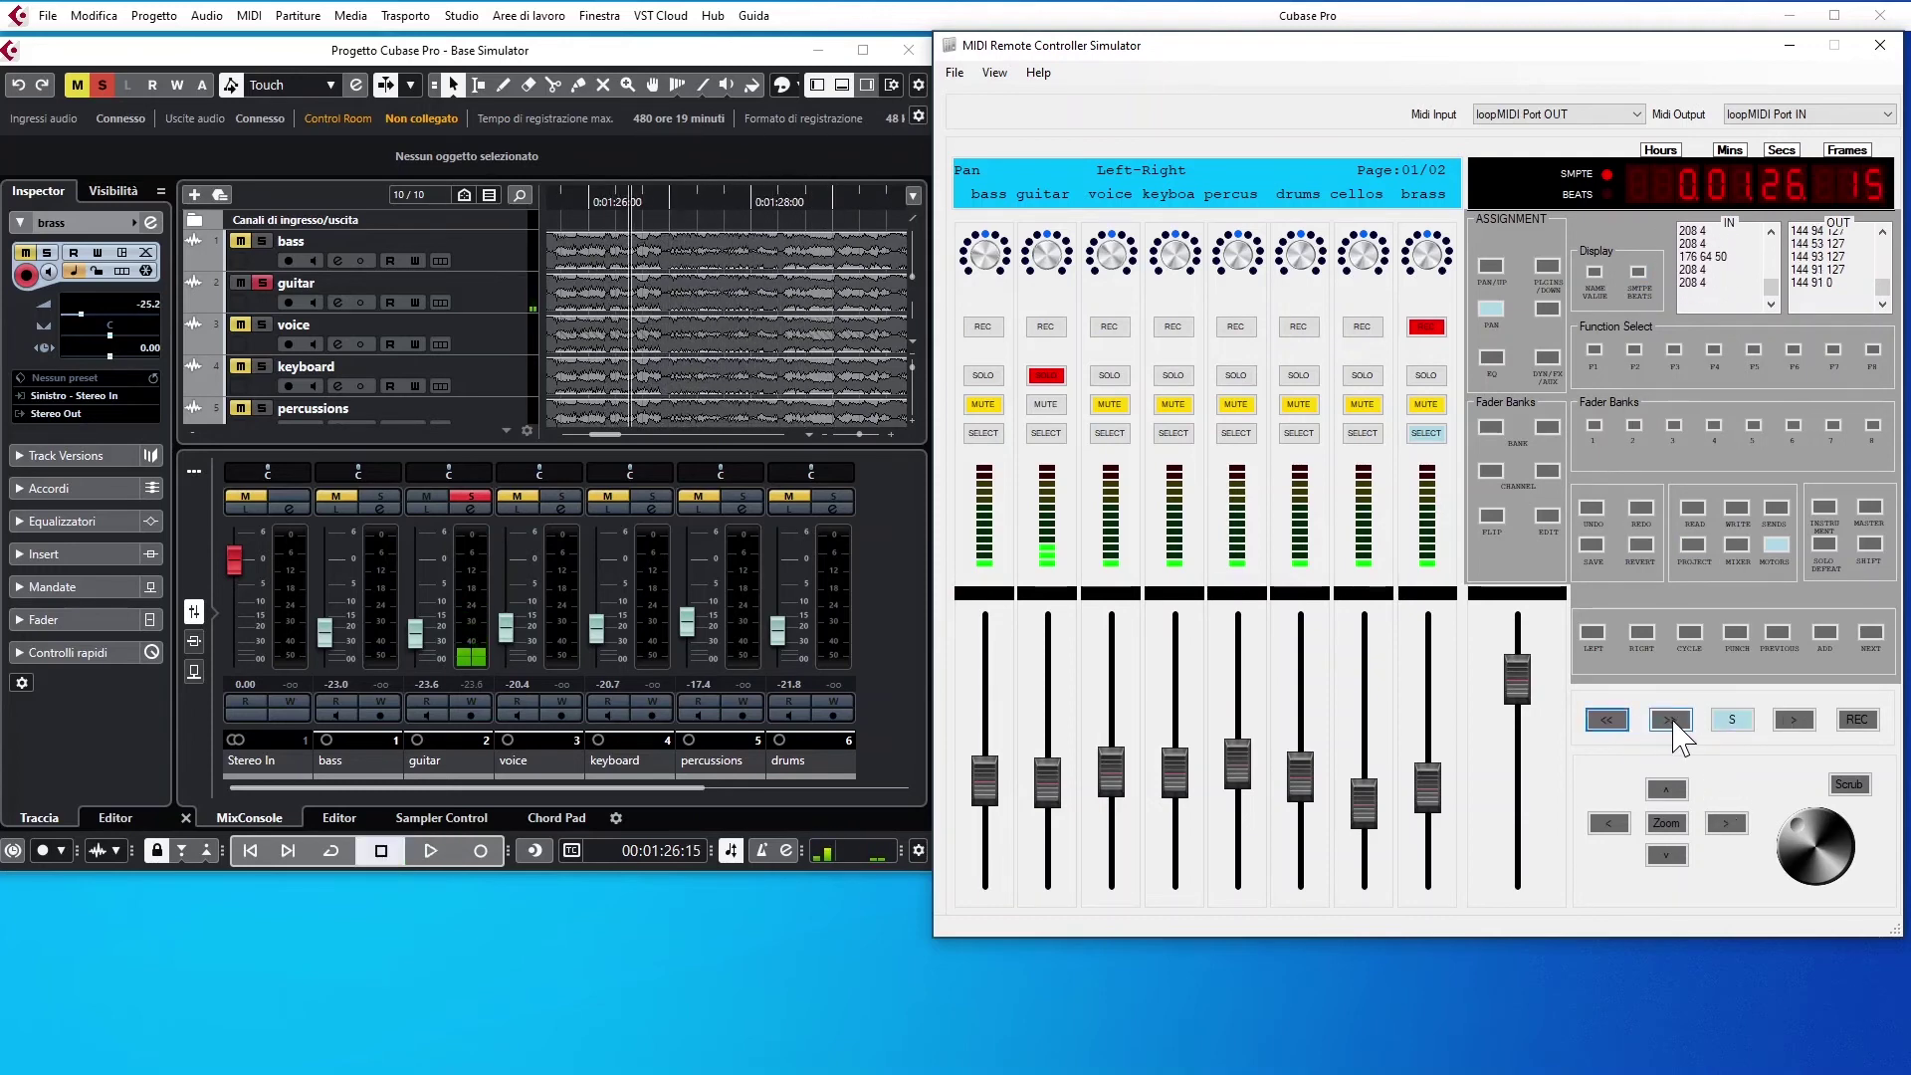
{"action": "left_click", "coordinate": [1672, 721]}
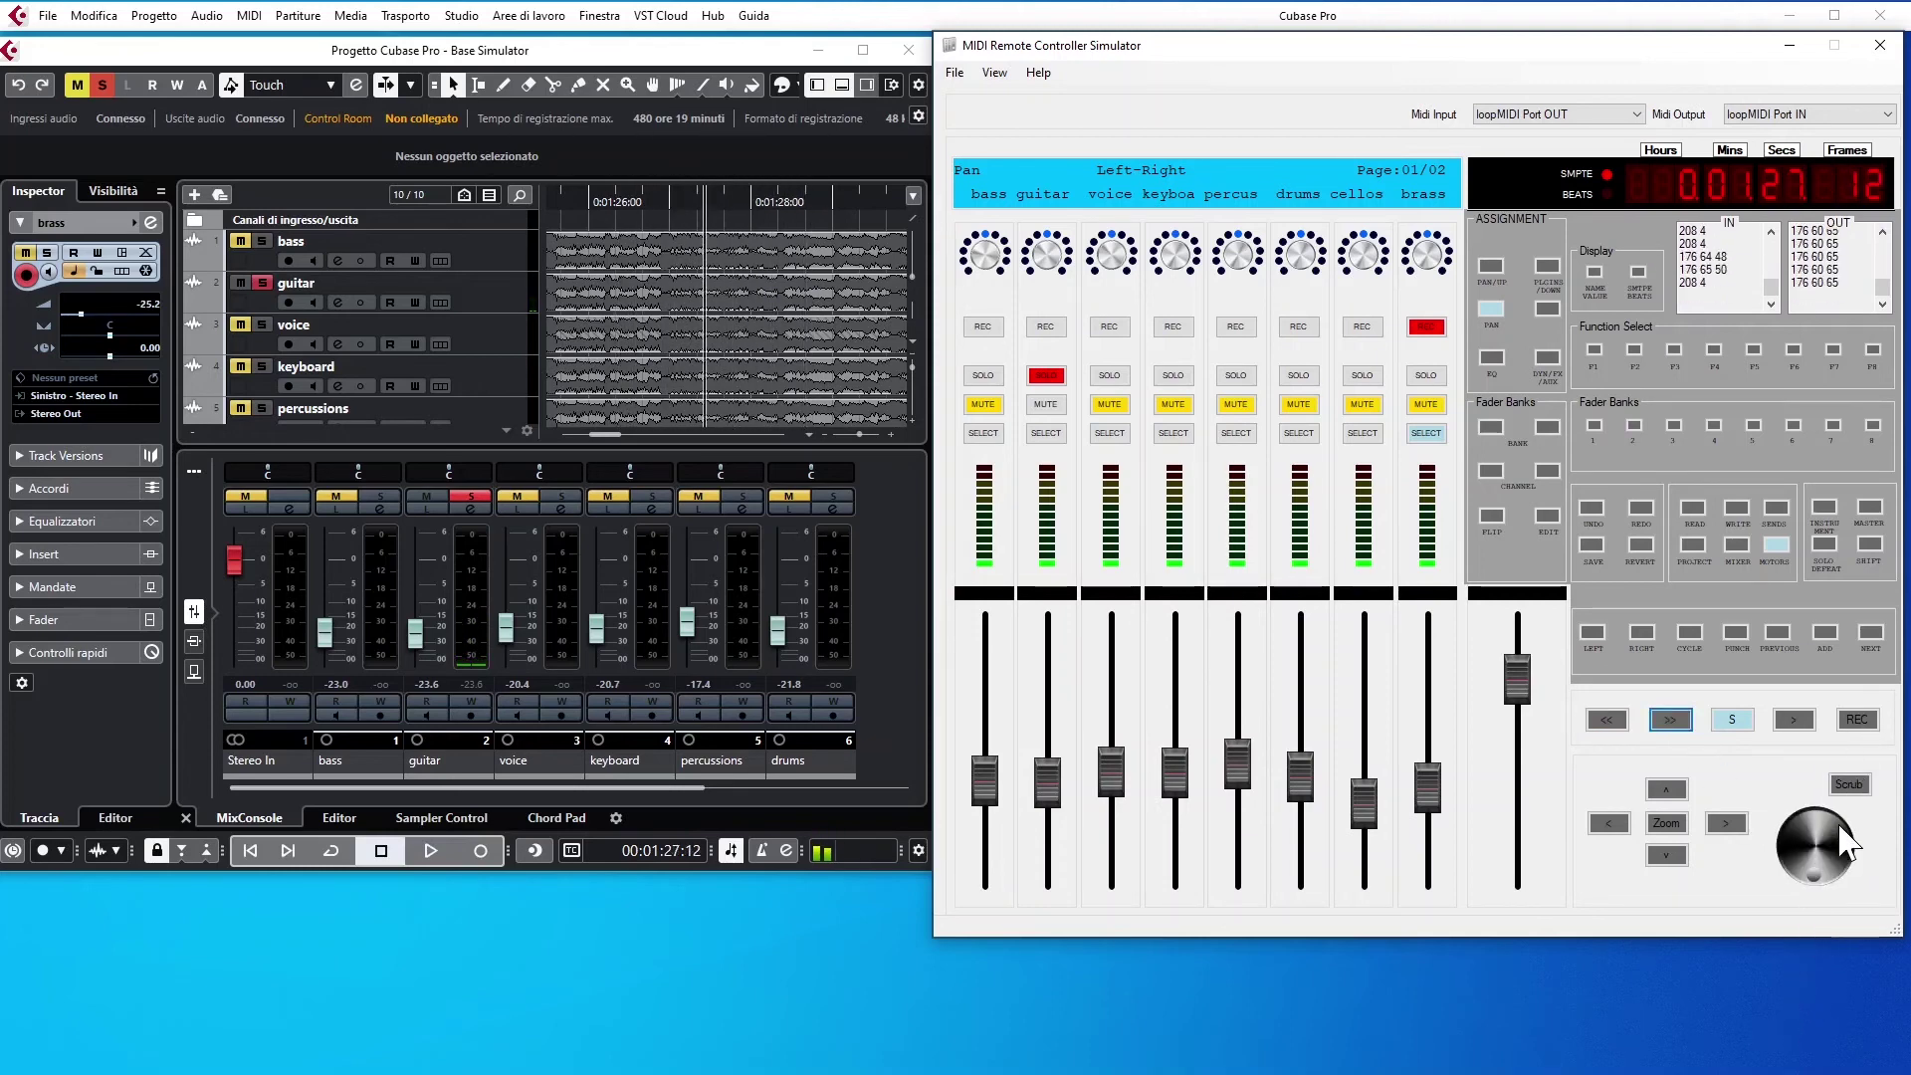
{"action": "left_click_drag", "start_coordinate": [1844, 842], "coordinate": [1836, 832]}
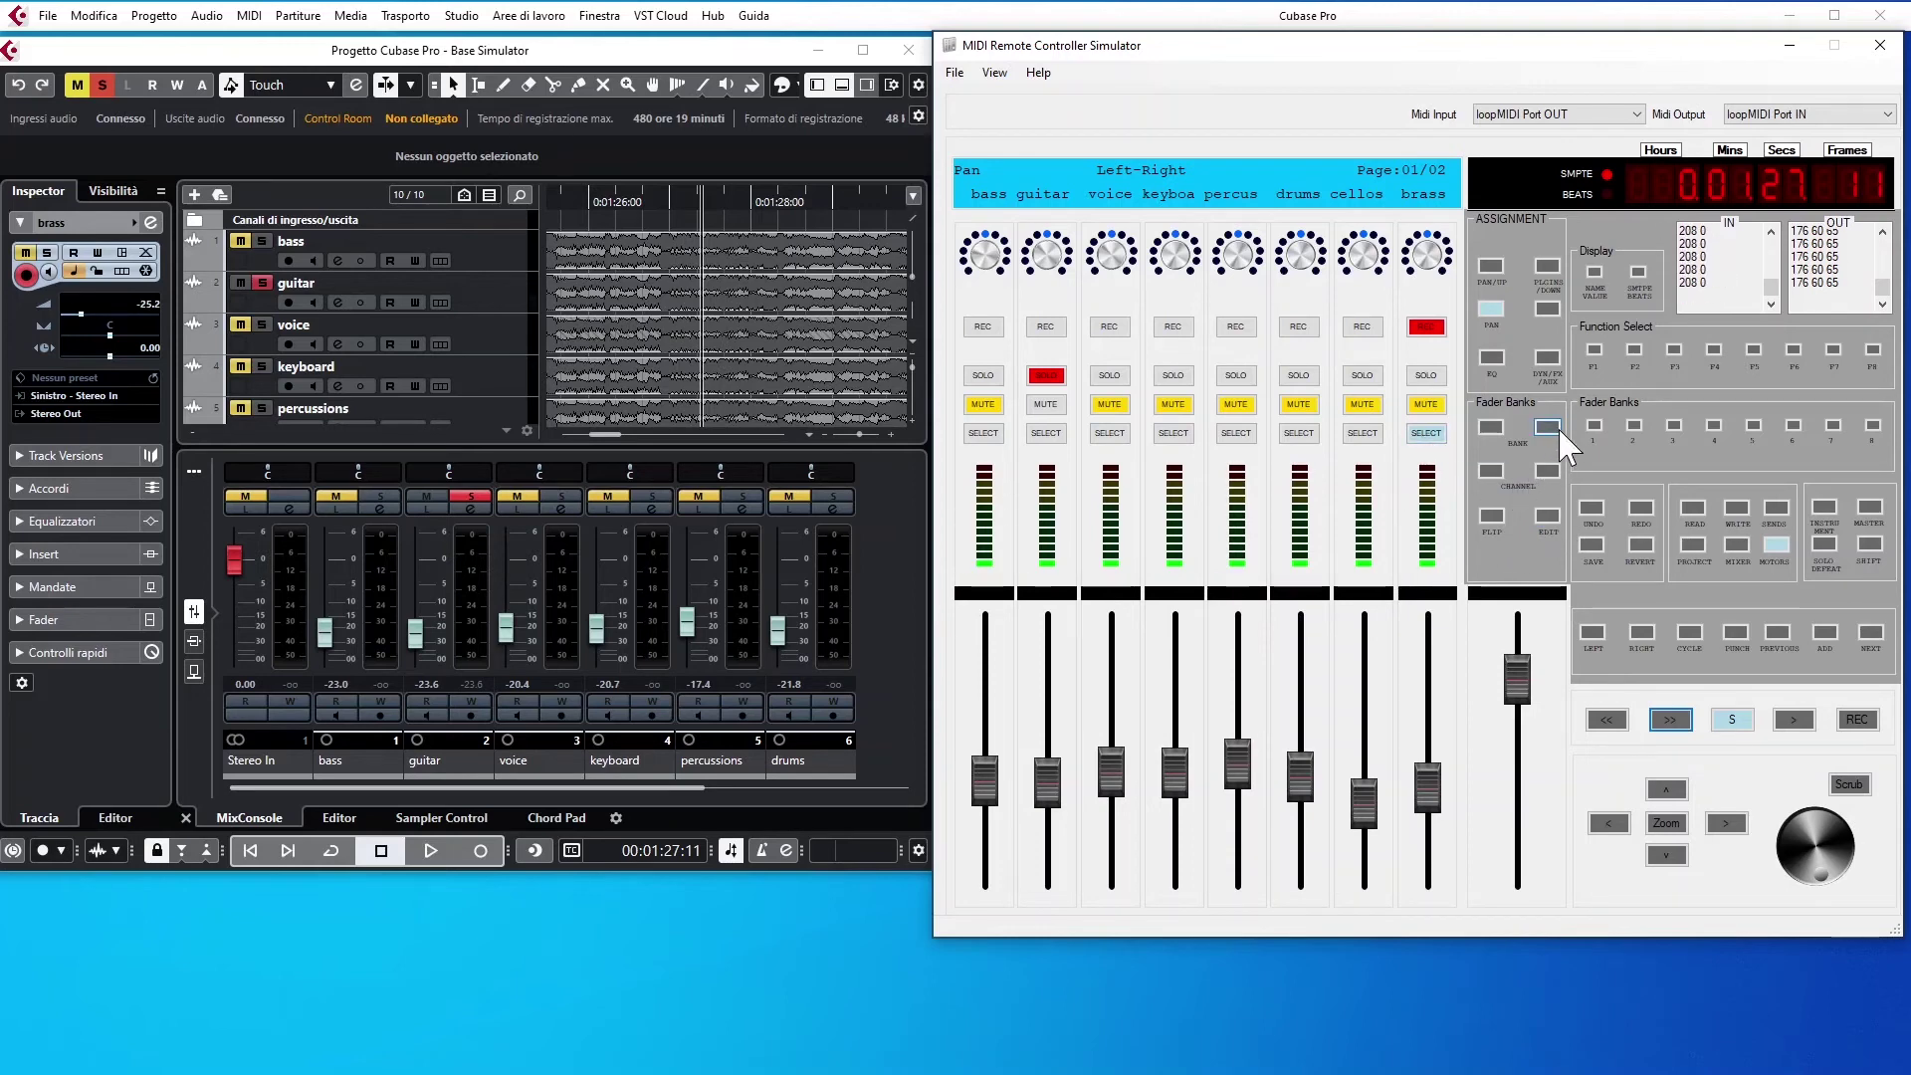
- Open the brass channel's edit window from the controller and assign the rotary knobs to its EQ
{"action": "left_click", "coordinate": [1548, 516]}
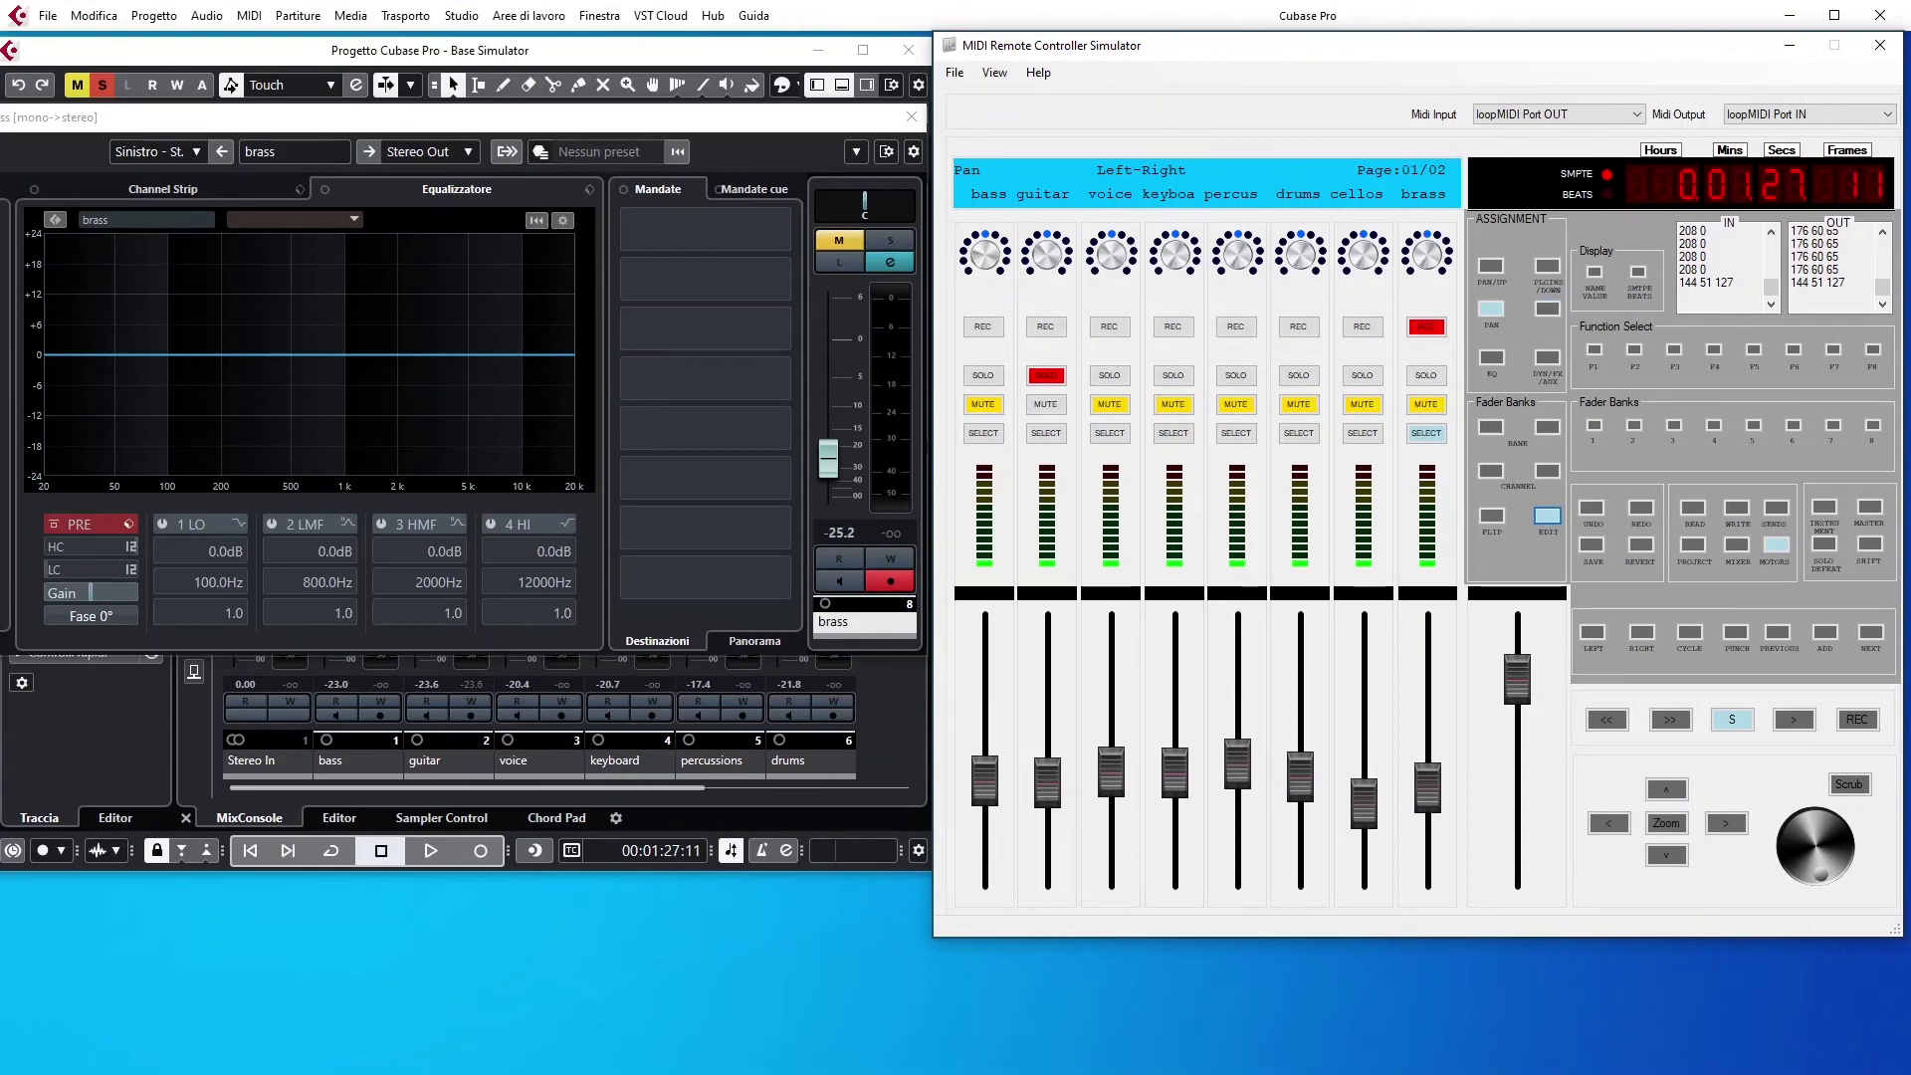
{"action": "left_click", "coordinate": [1491, 359]}
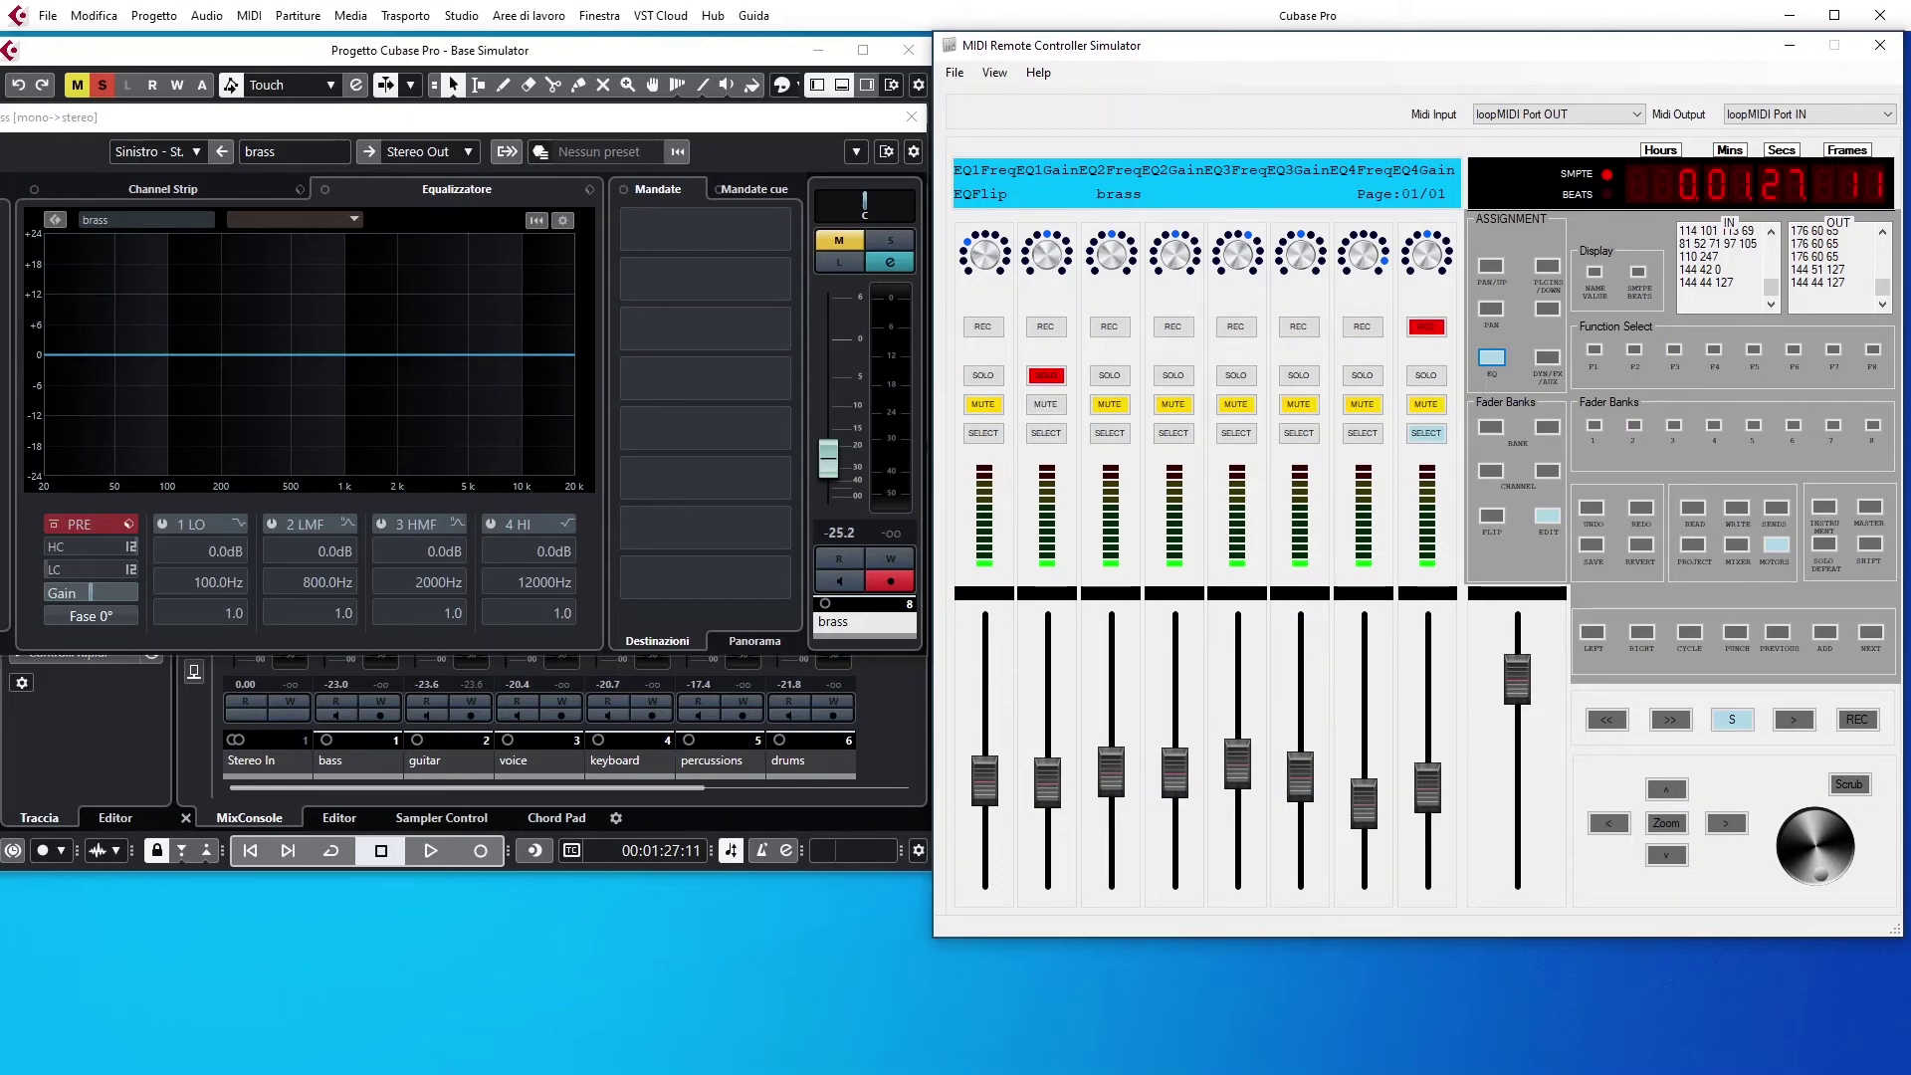
- Enable the first three brass EQ bands with the controller knobs, setting the LO and HMF gains to -0.8 dB
{"action": "scroll", "coordinate": [1043, 257], "scroll_direction": "down", "scroll_amount": 2}
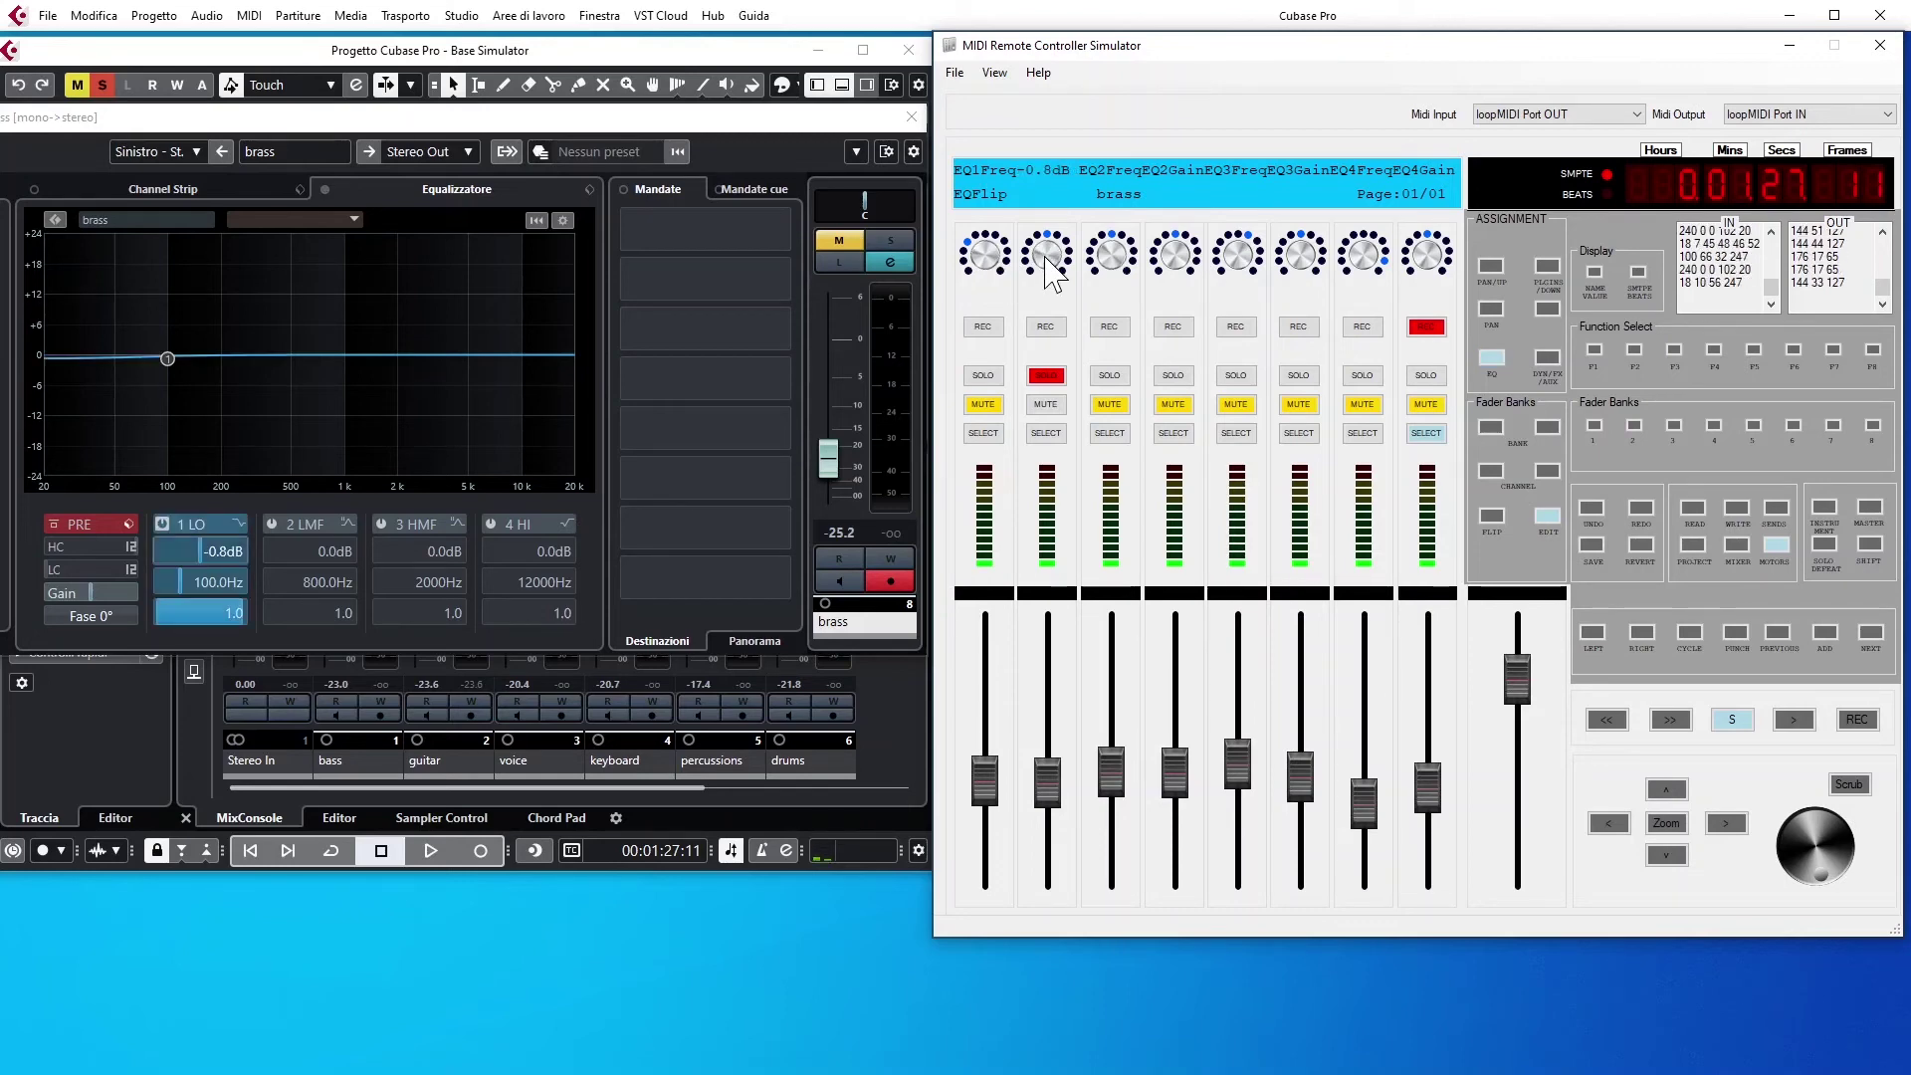
{"action": "left_click", "coordinate": [1177, 256]}
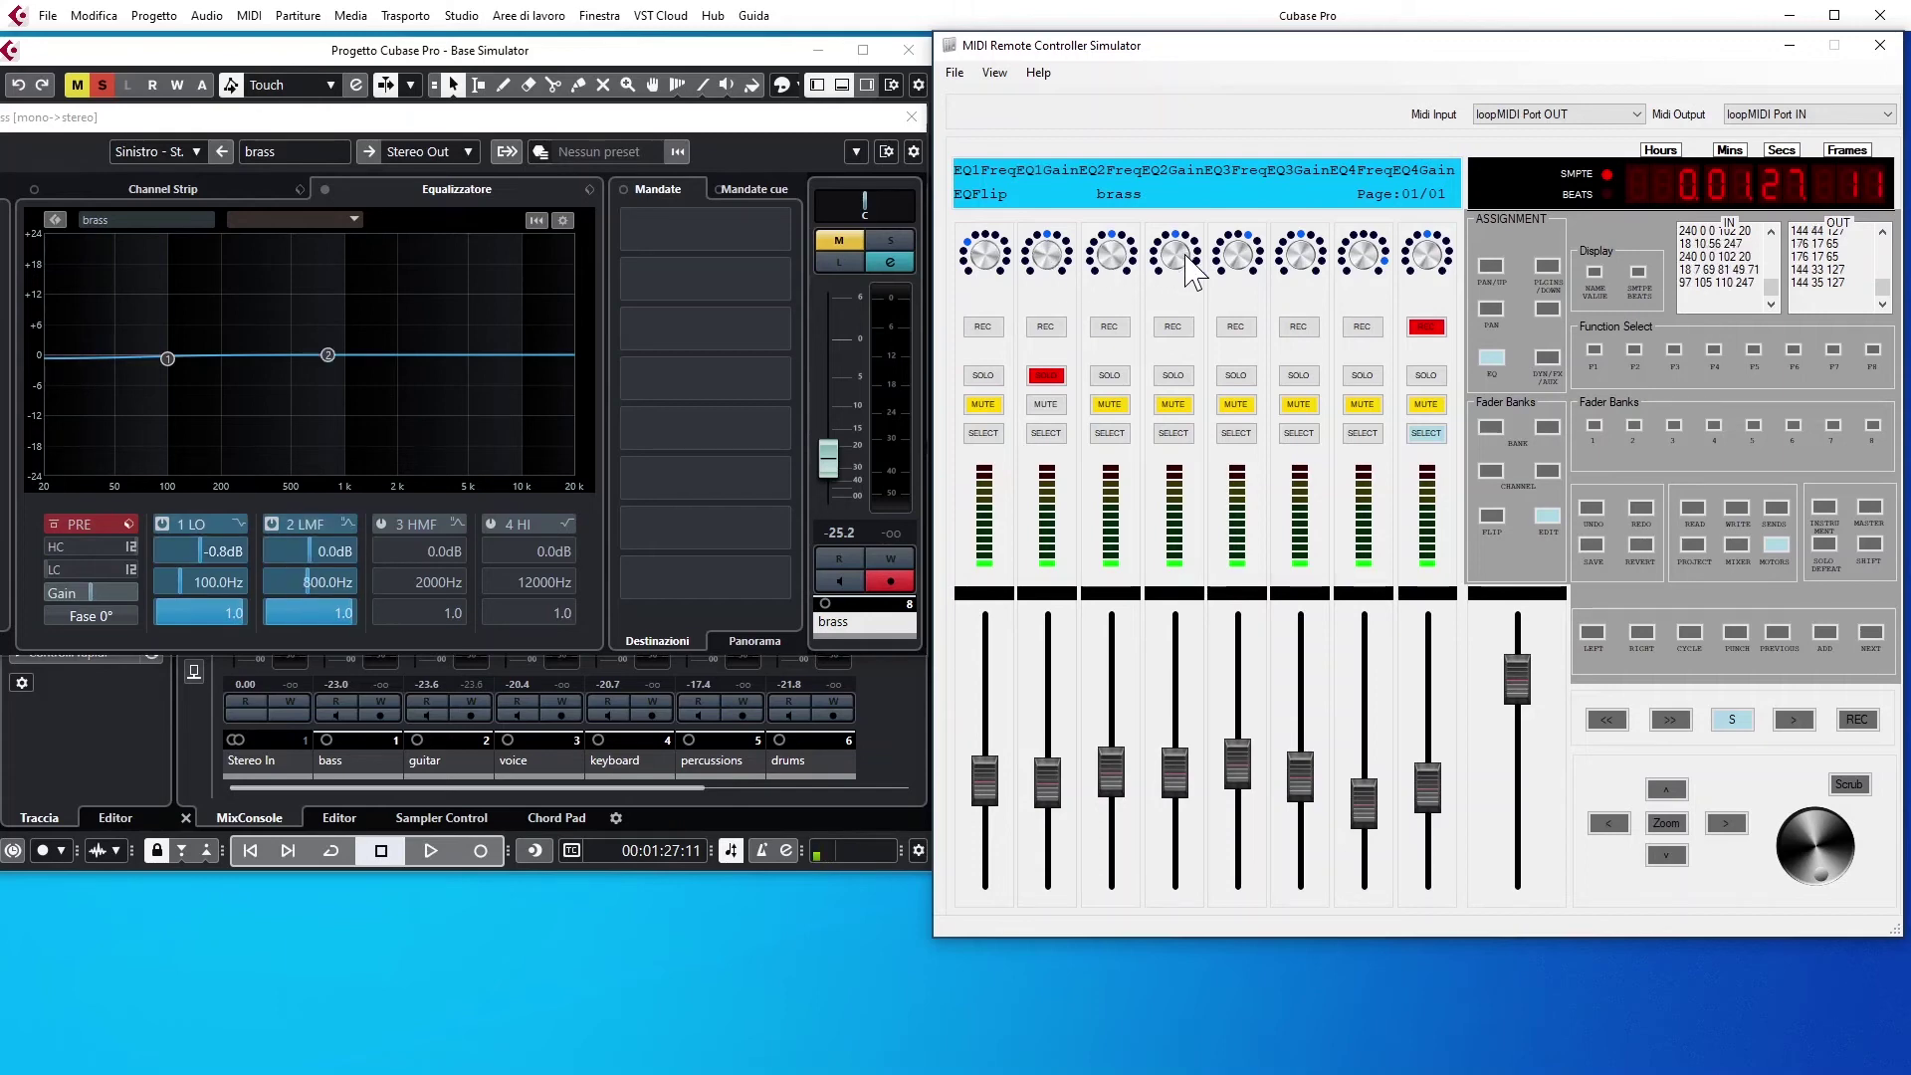
{"action": "scroll", "coordinate": [1300, 257], "scroll_direction": "down", "scroll_amount": 2}
{"action": "left_click", "coordinate": [1300, 257]}
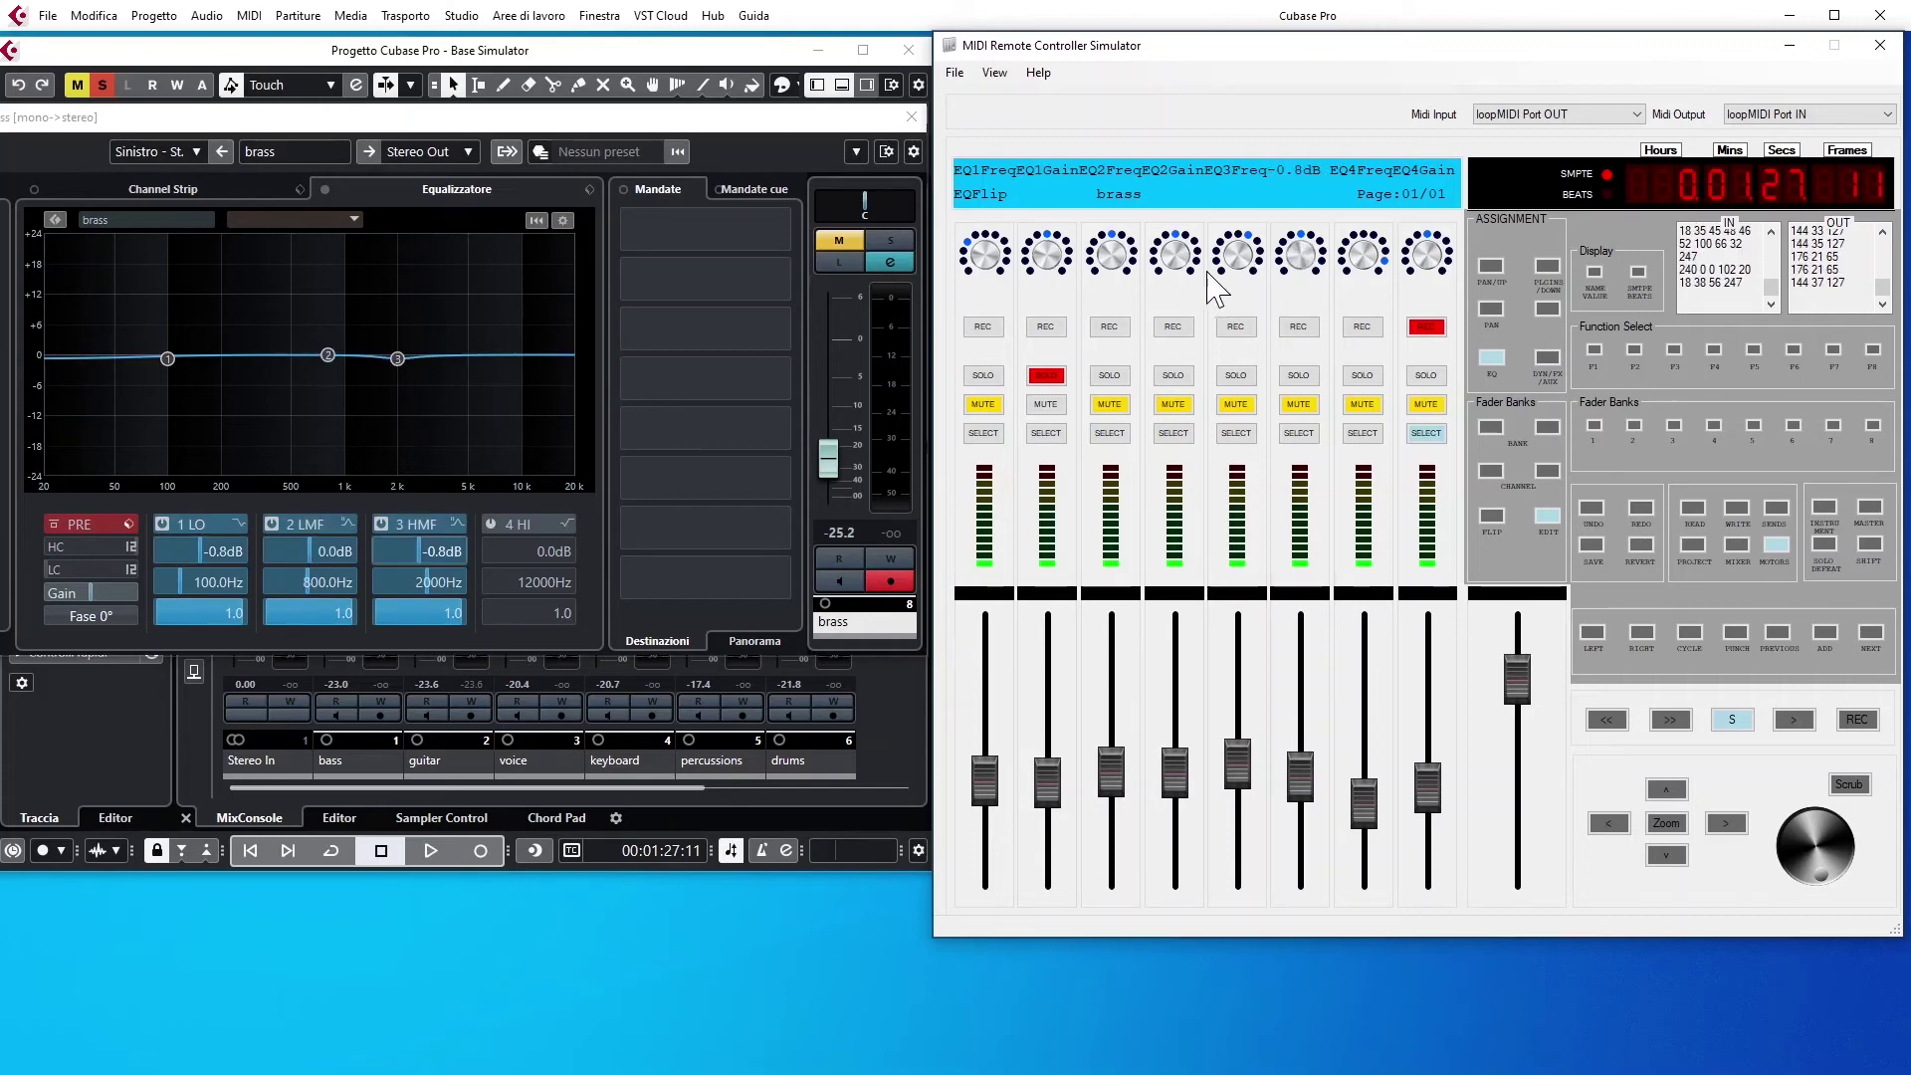
{"action": "scroll", "coordinate": [1053, 267], "scroll_direction": "up", "scroll_amount": 1}
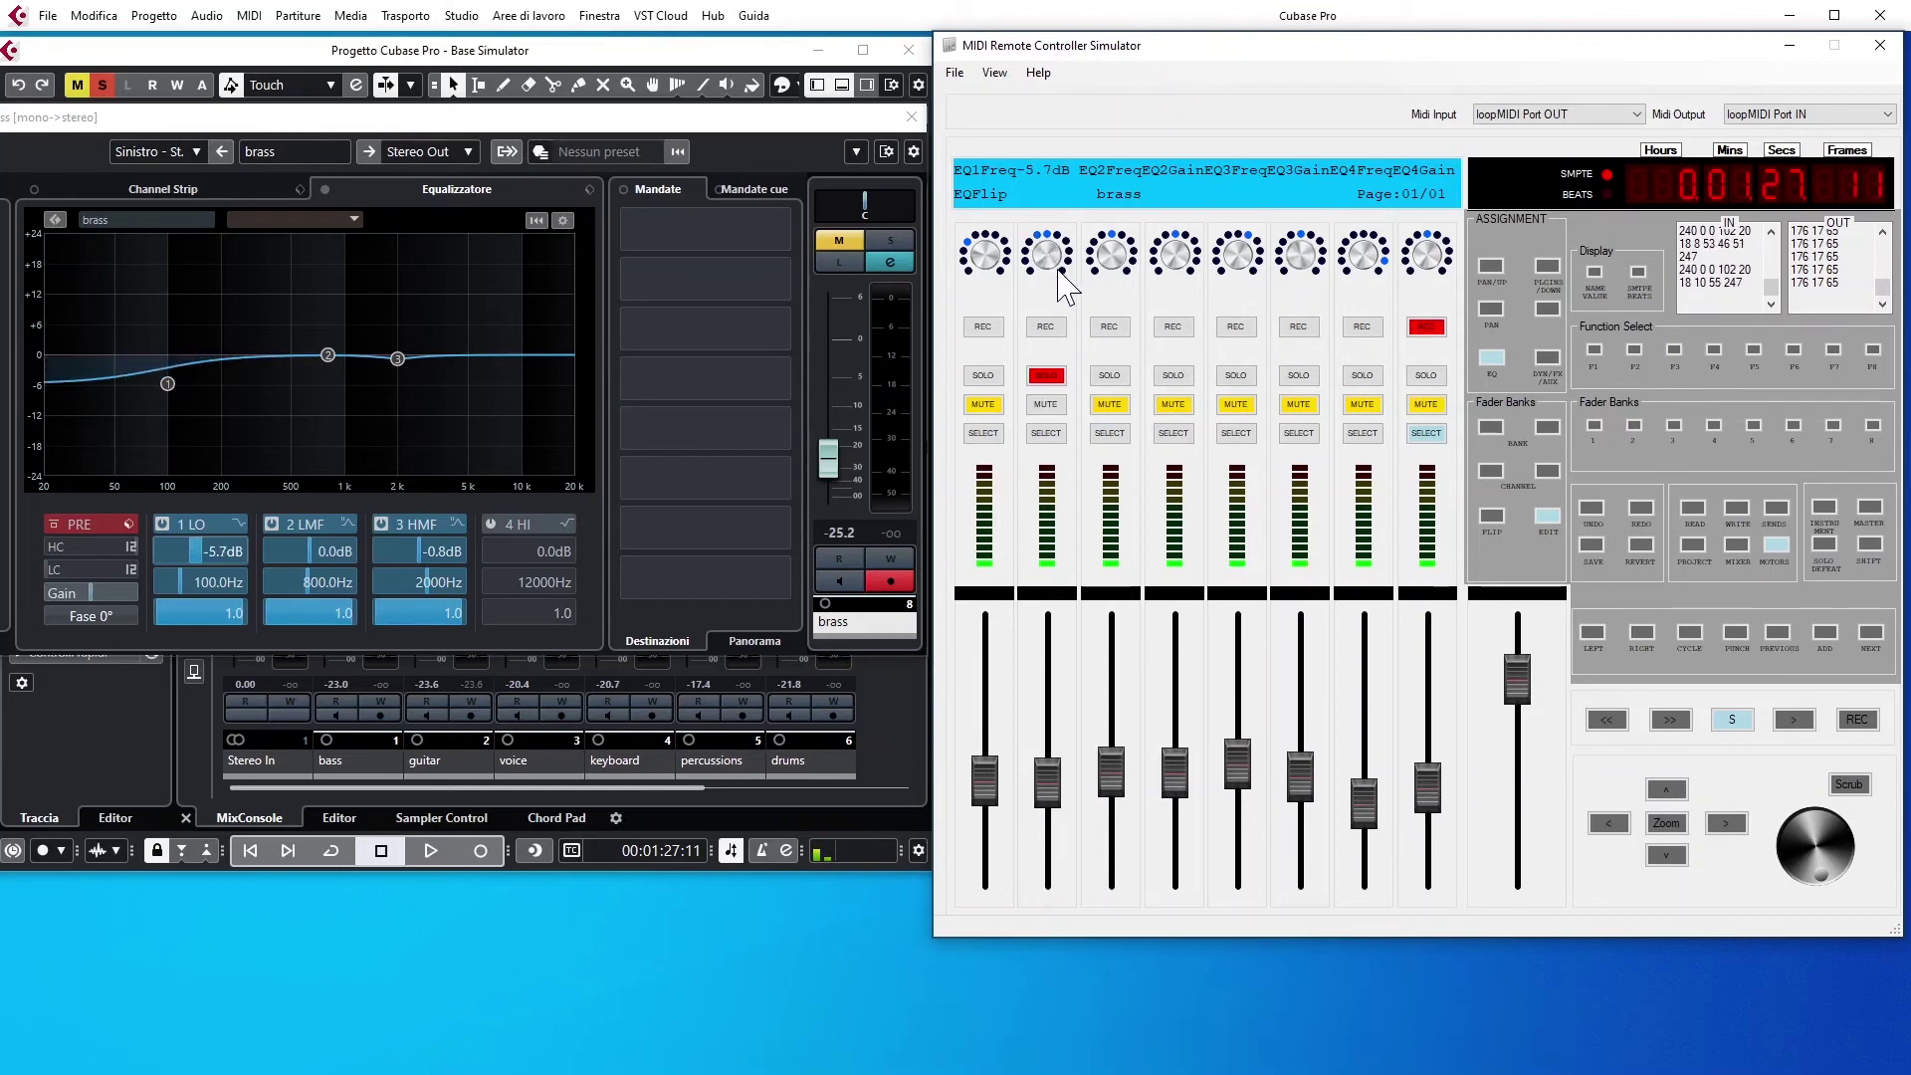
- Shape the brass EQ from the controller: LO -4.5 dB at 90.7 Hz, LMF -2.6 dB at 405.8 Hz, HMF gain -3.4 dB
{"action": "scroll", "coordinate": [1047, 257], "scroll_direction": "down", "scroll_amount": 5}
{"action": "scroll", "coordinate": [987, 255], "scroll_direction": "down", "scroll_amount": 2}
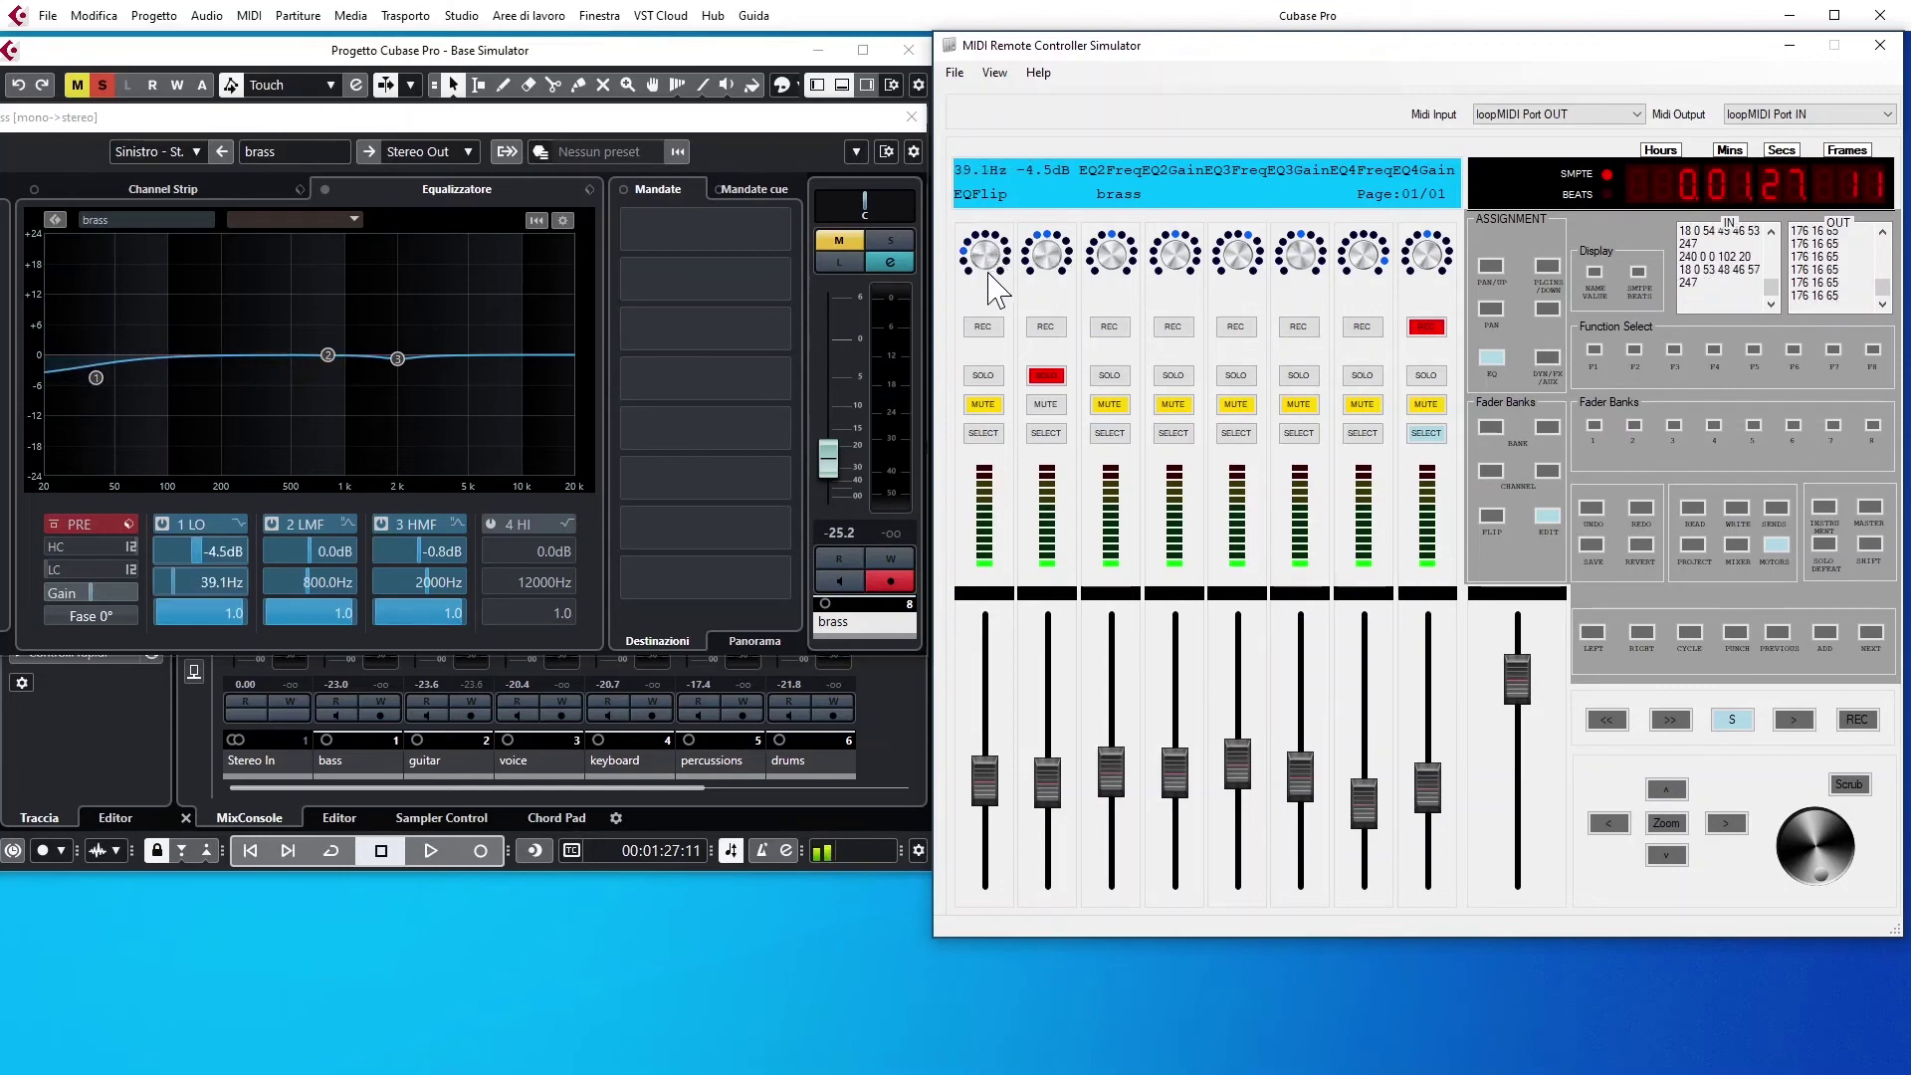
{"action": "scroll", "coordinate": [1110, 257], "scroll_direction": "down", "scroll_amount": 4}
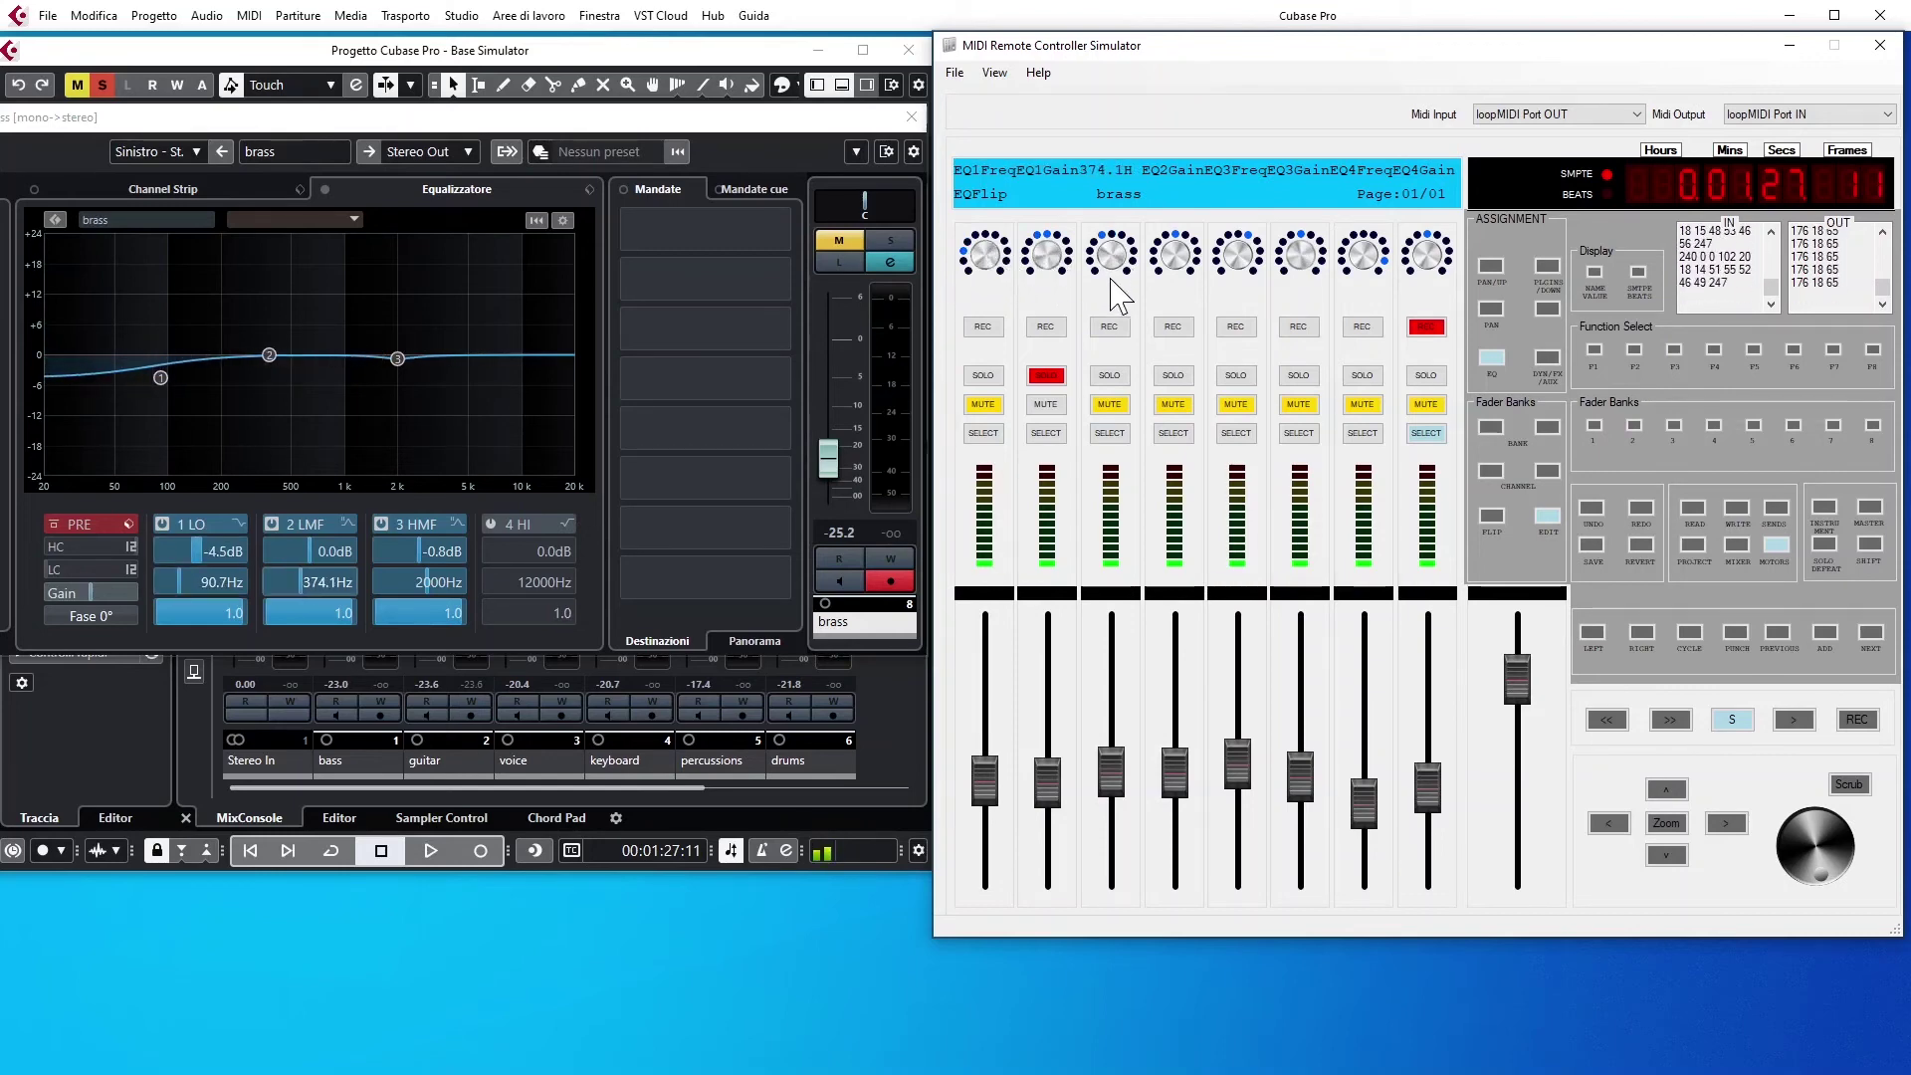
{"action": "scroll", "coordinate": [1182, 266], "scroll_direction": "up", "scroll_amount": 3}
{"action": "scroll", "coordinate": [1182, 265], "scroll_direction": "down", "scroll_amount": 6}
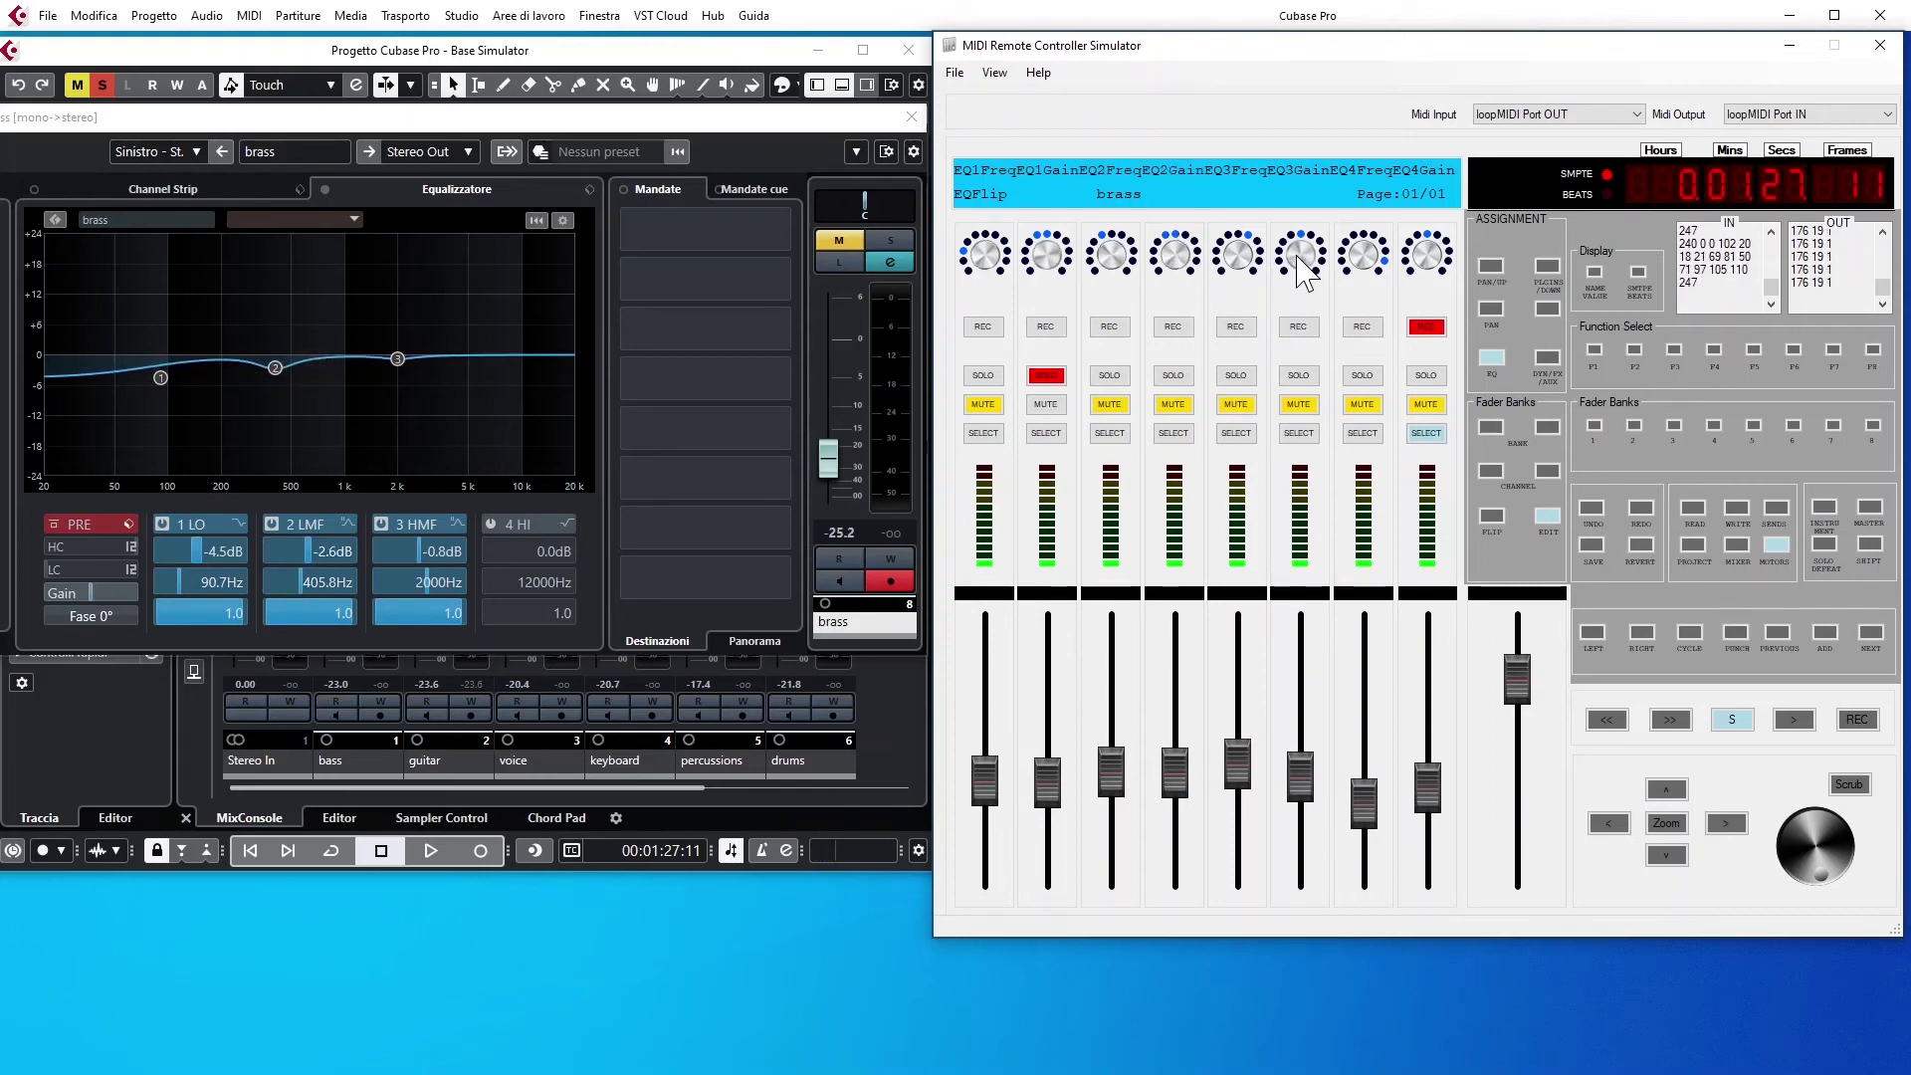
{"action": "scroll", "coordinate": [1304, 273], "scroll_direction": "up", "scroll_amount": 2}
{"action": "scroll", "coordinate": [1309, 277], "scroll_direction": "down", "scroll_amount": 5}
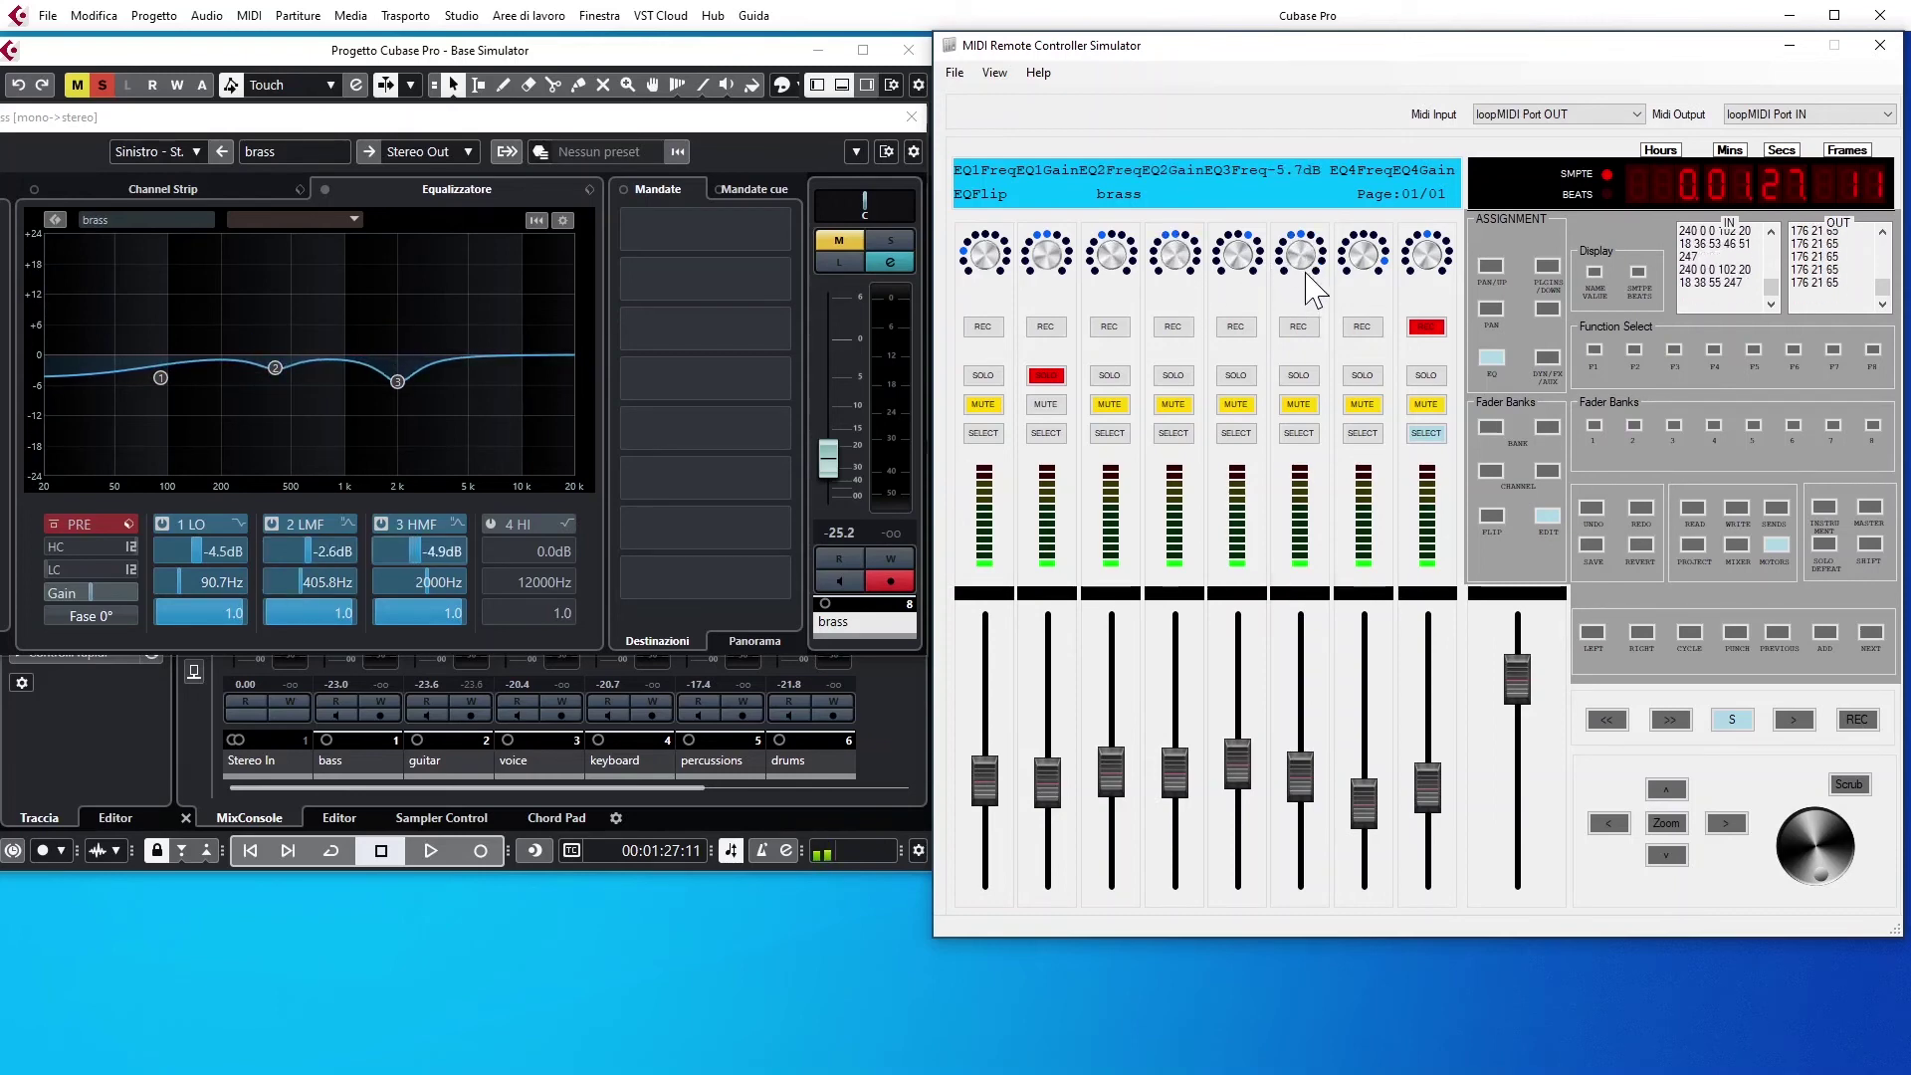
- Engage Shift, switch the knobs to the gain-first EQ layout and go to its second page with the EQ band on/off parameters
{"action": "left_click", "coordinate": [1869, 544]}
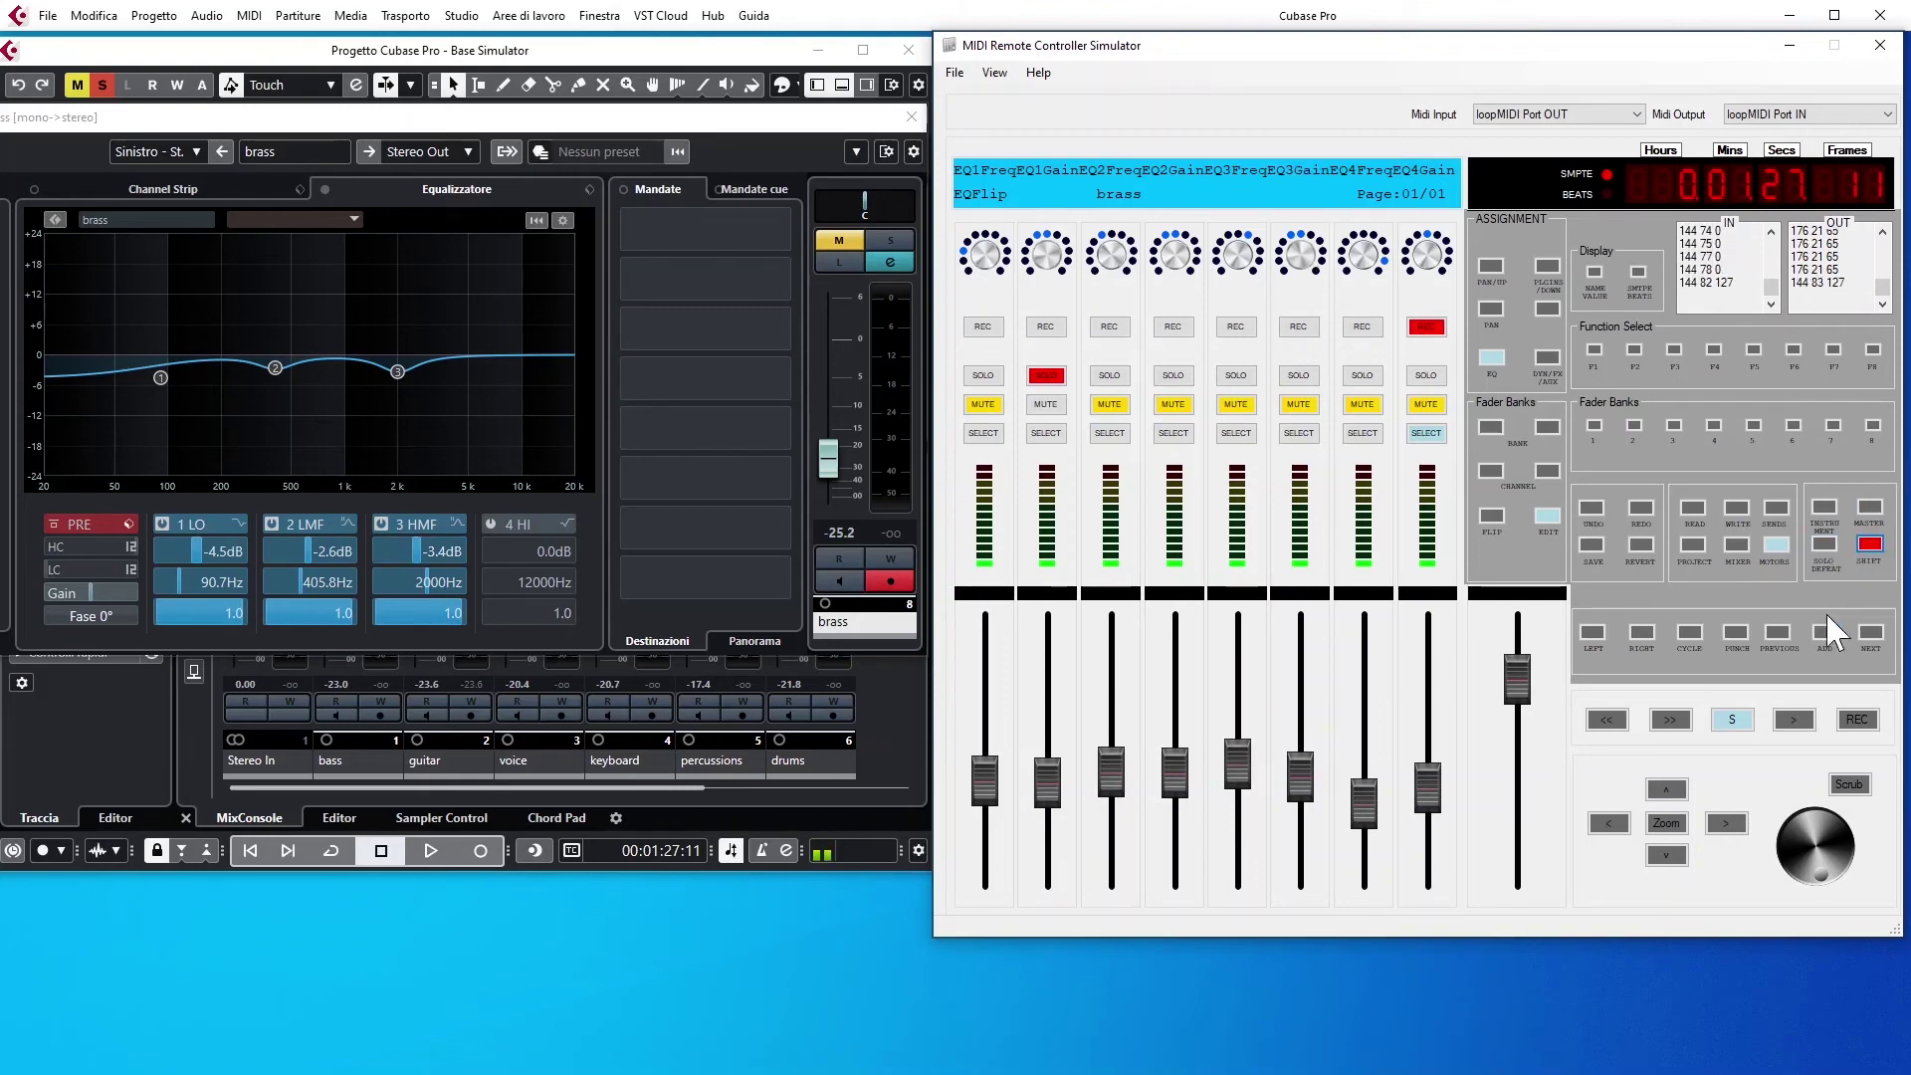
{"action": "left_click", "coordinate": [1491, 357]}
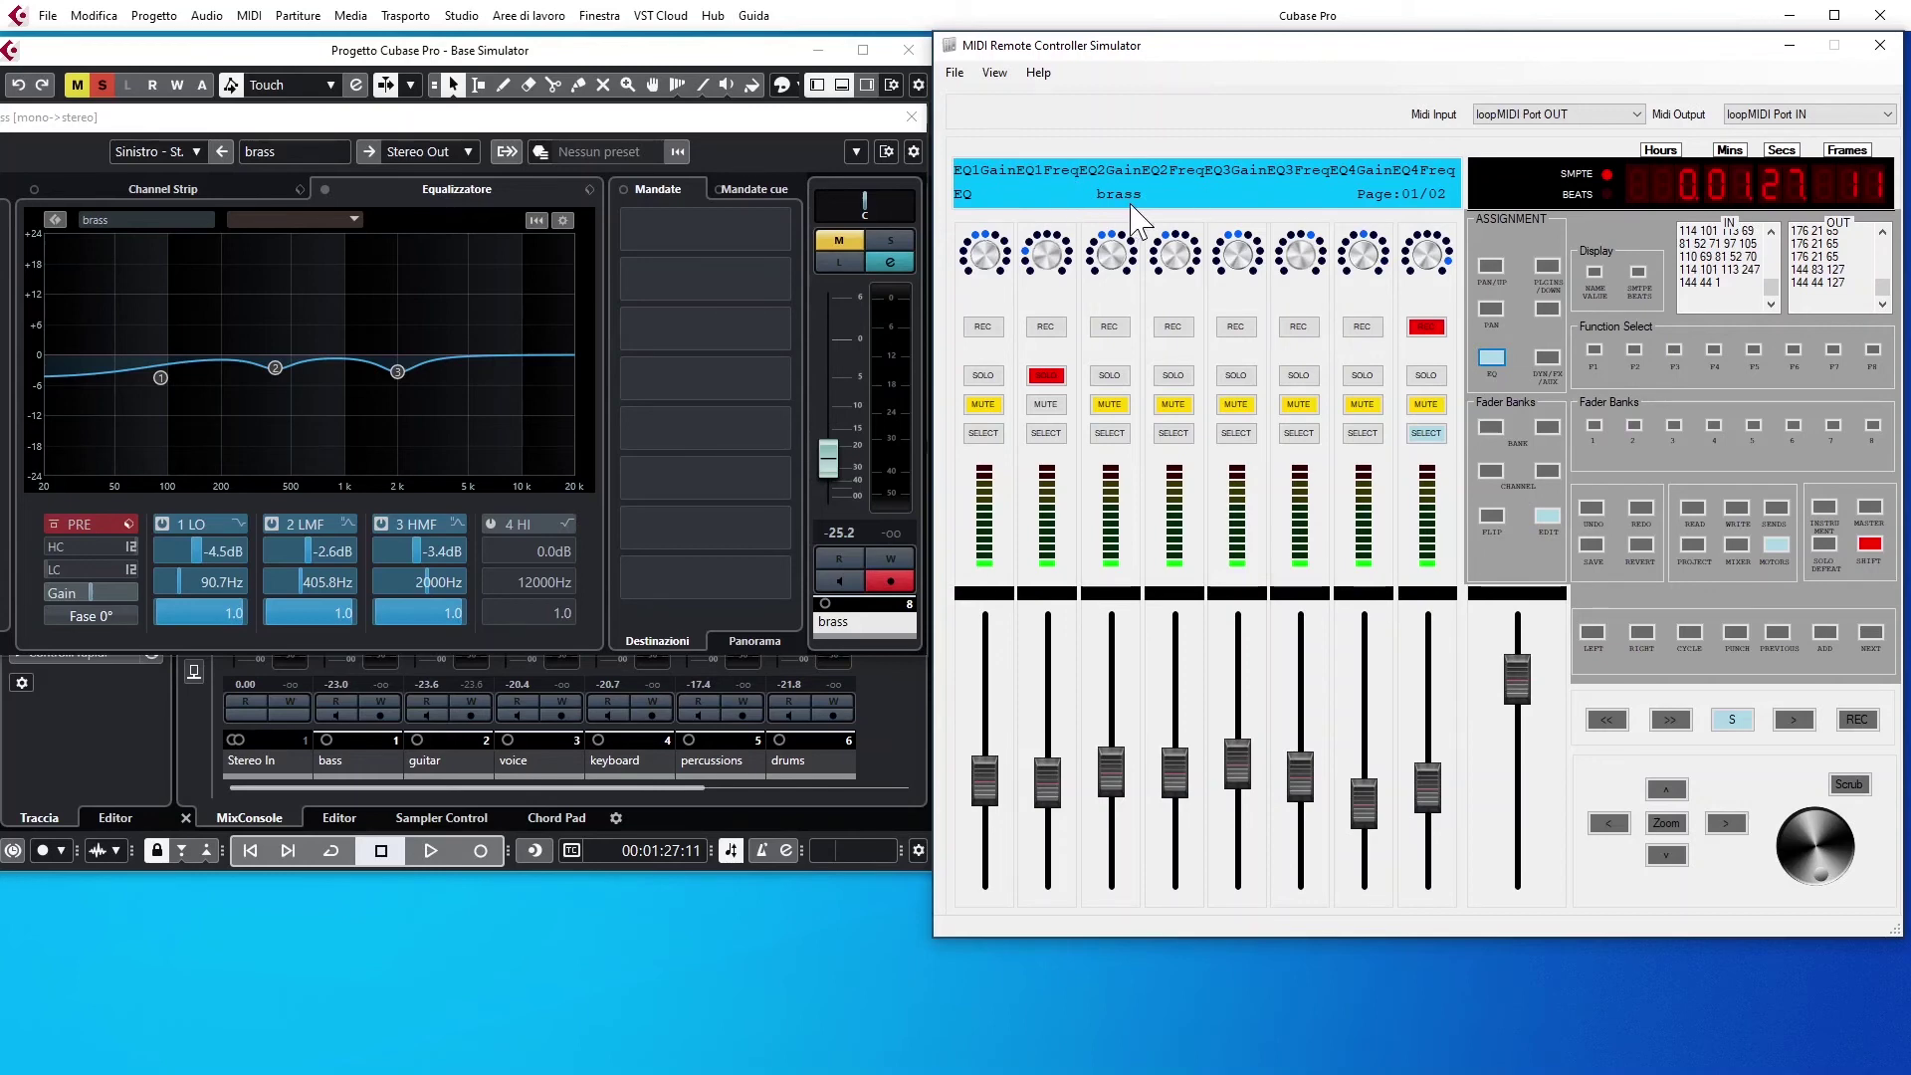
{"action": "left_click", "coordinate": [1547, 470]}
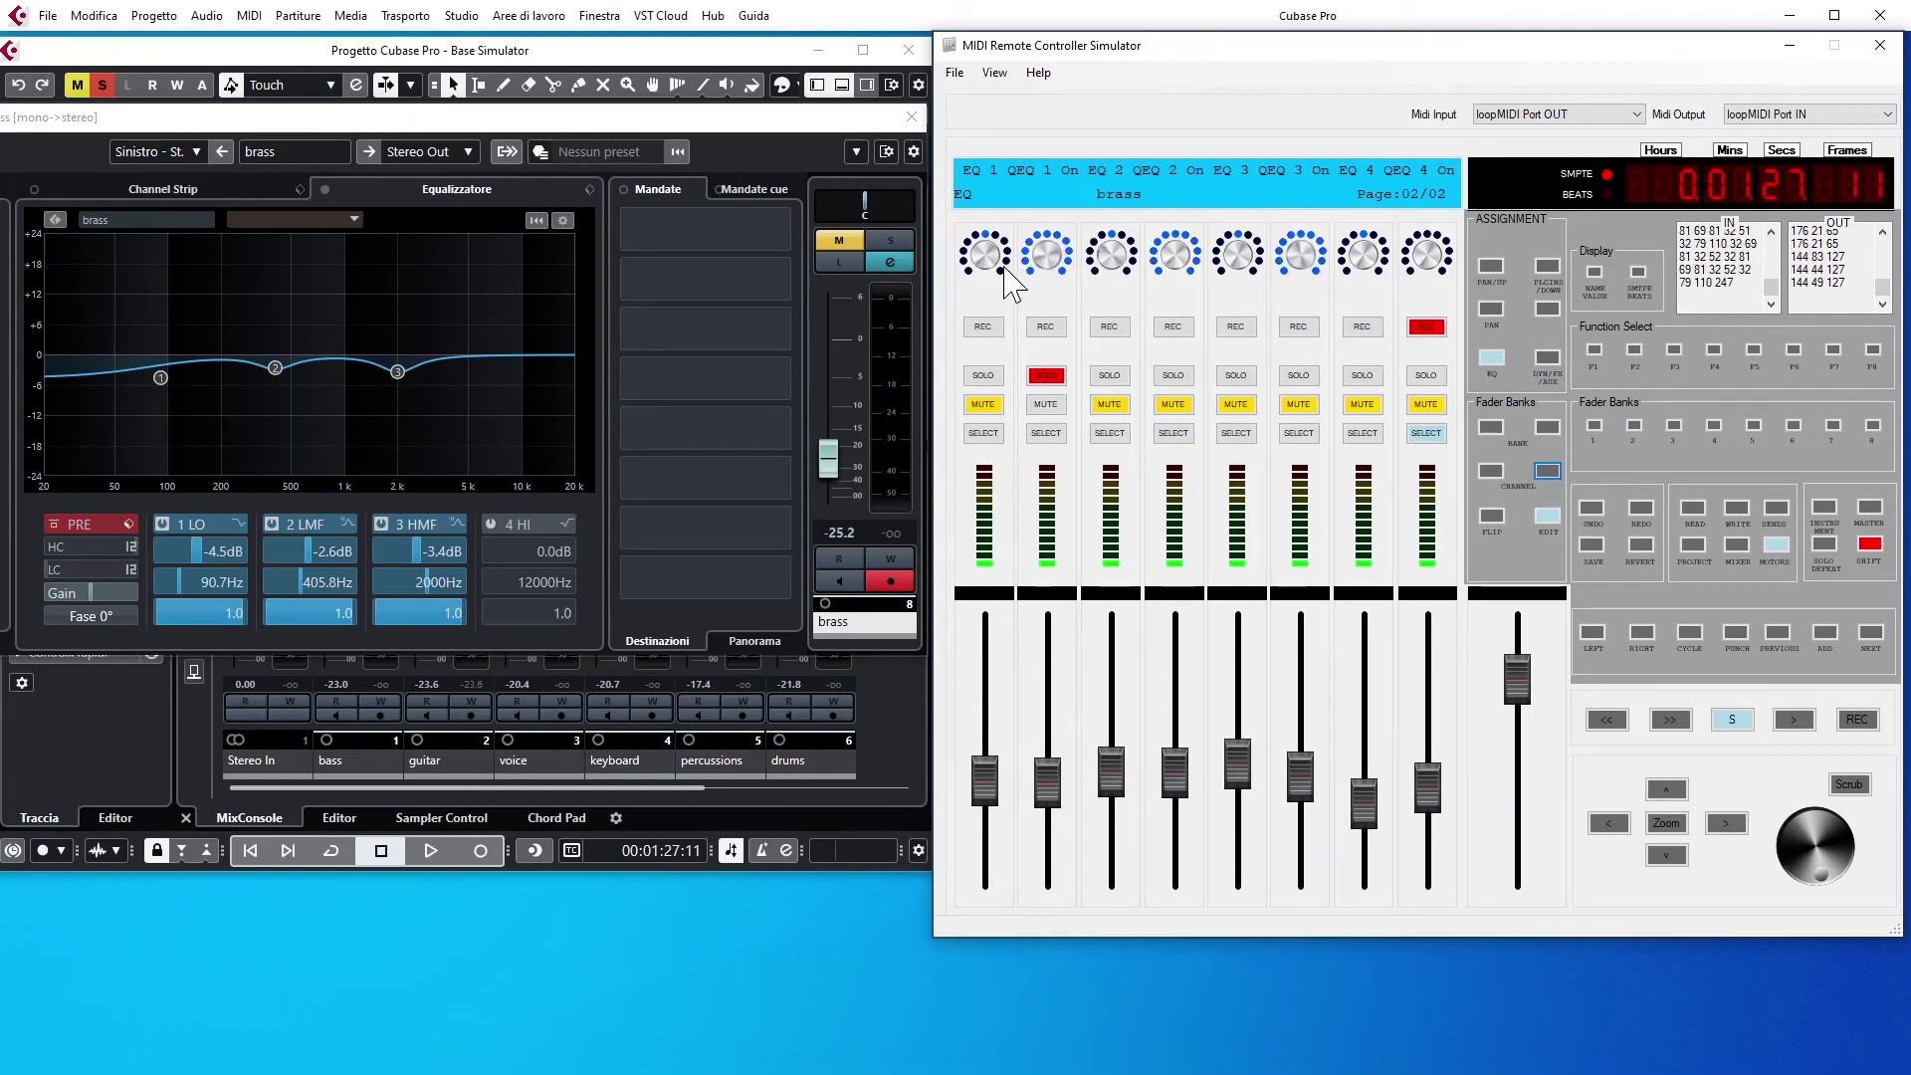
{"action": "left_click_drag", "start_coordinate": [990, 269], "coordinate": [1240, 260]}
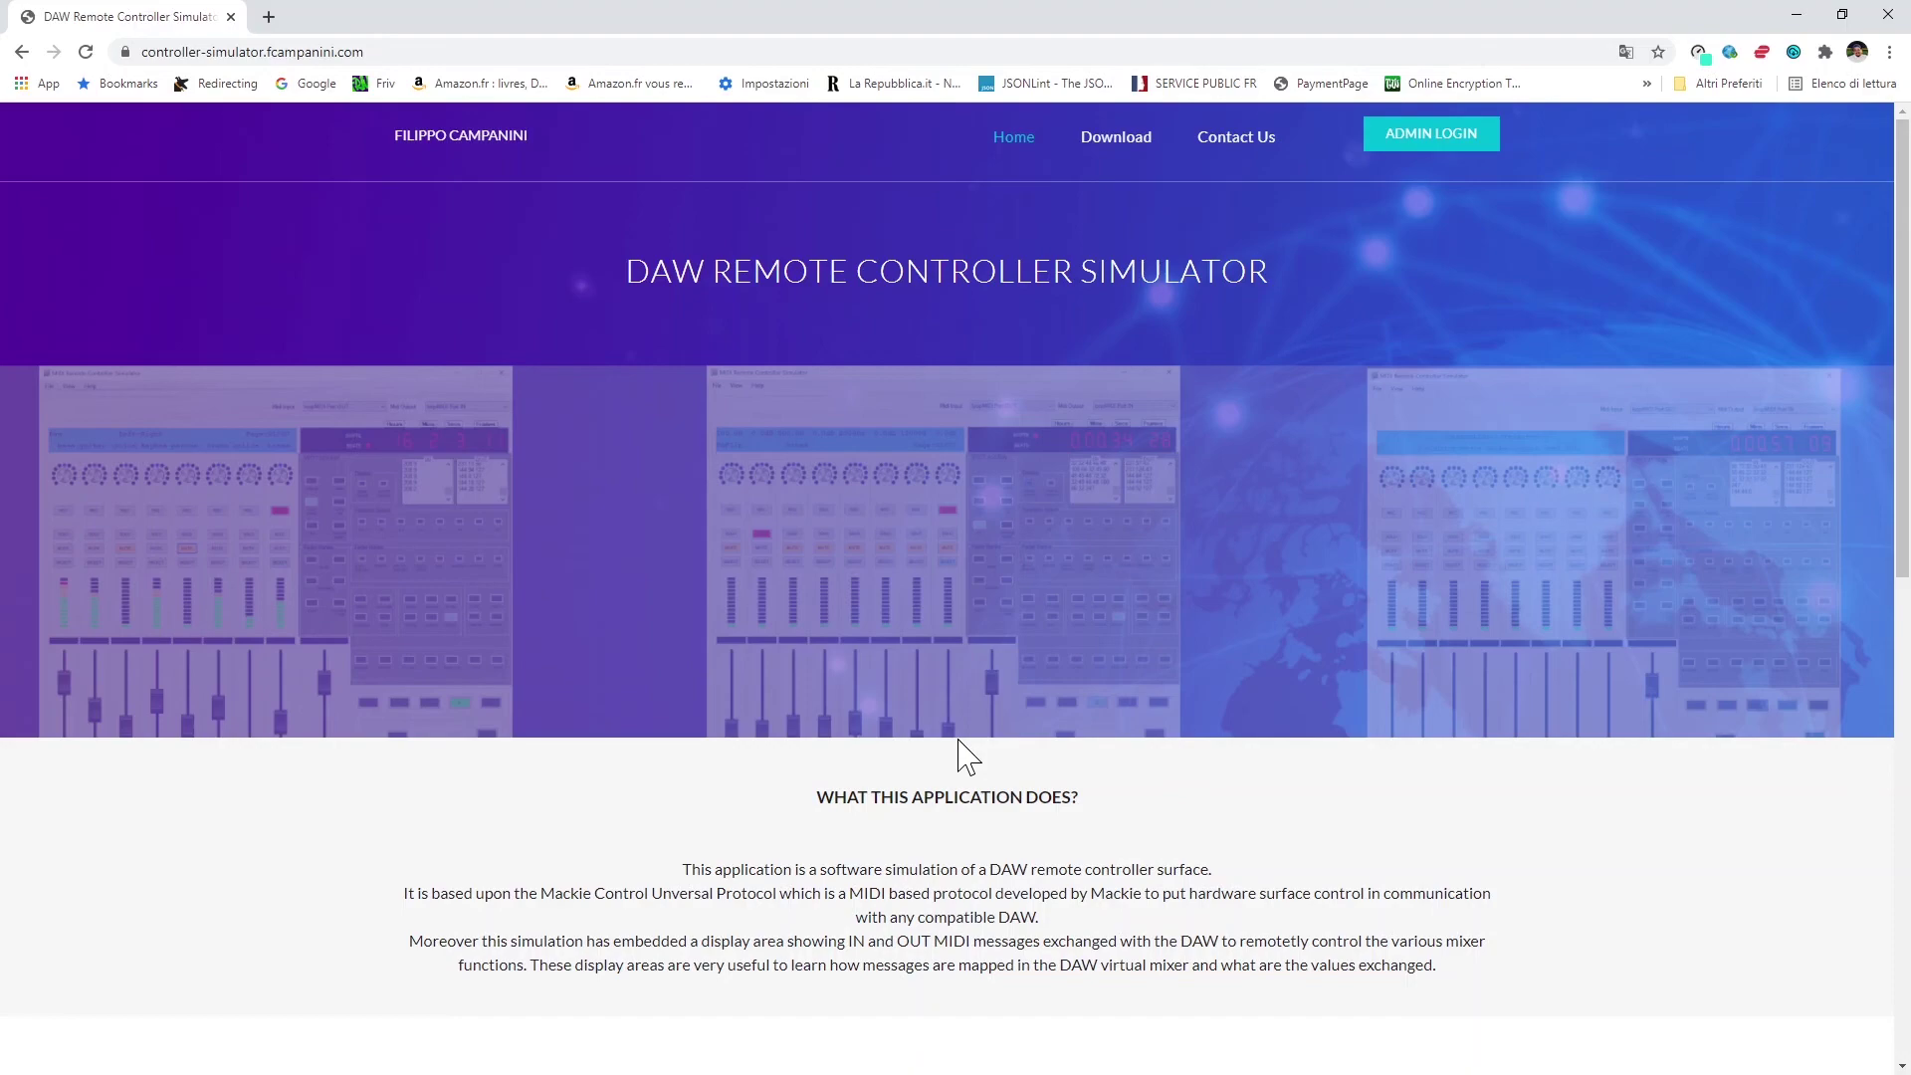
- On the DAW Remote Controller Simulator website in the browser, open the Download page and go to its application download section
{"action": "left_click", "coordinate": [1116, 137]}
{"action": "scroll", "coordinate": [1023, 832], "scroll_direction": "down", "scroll_amount": 4}
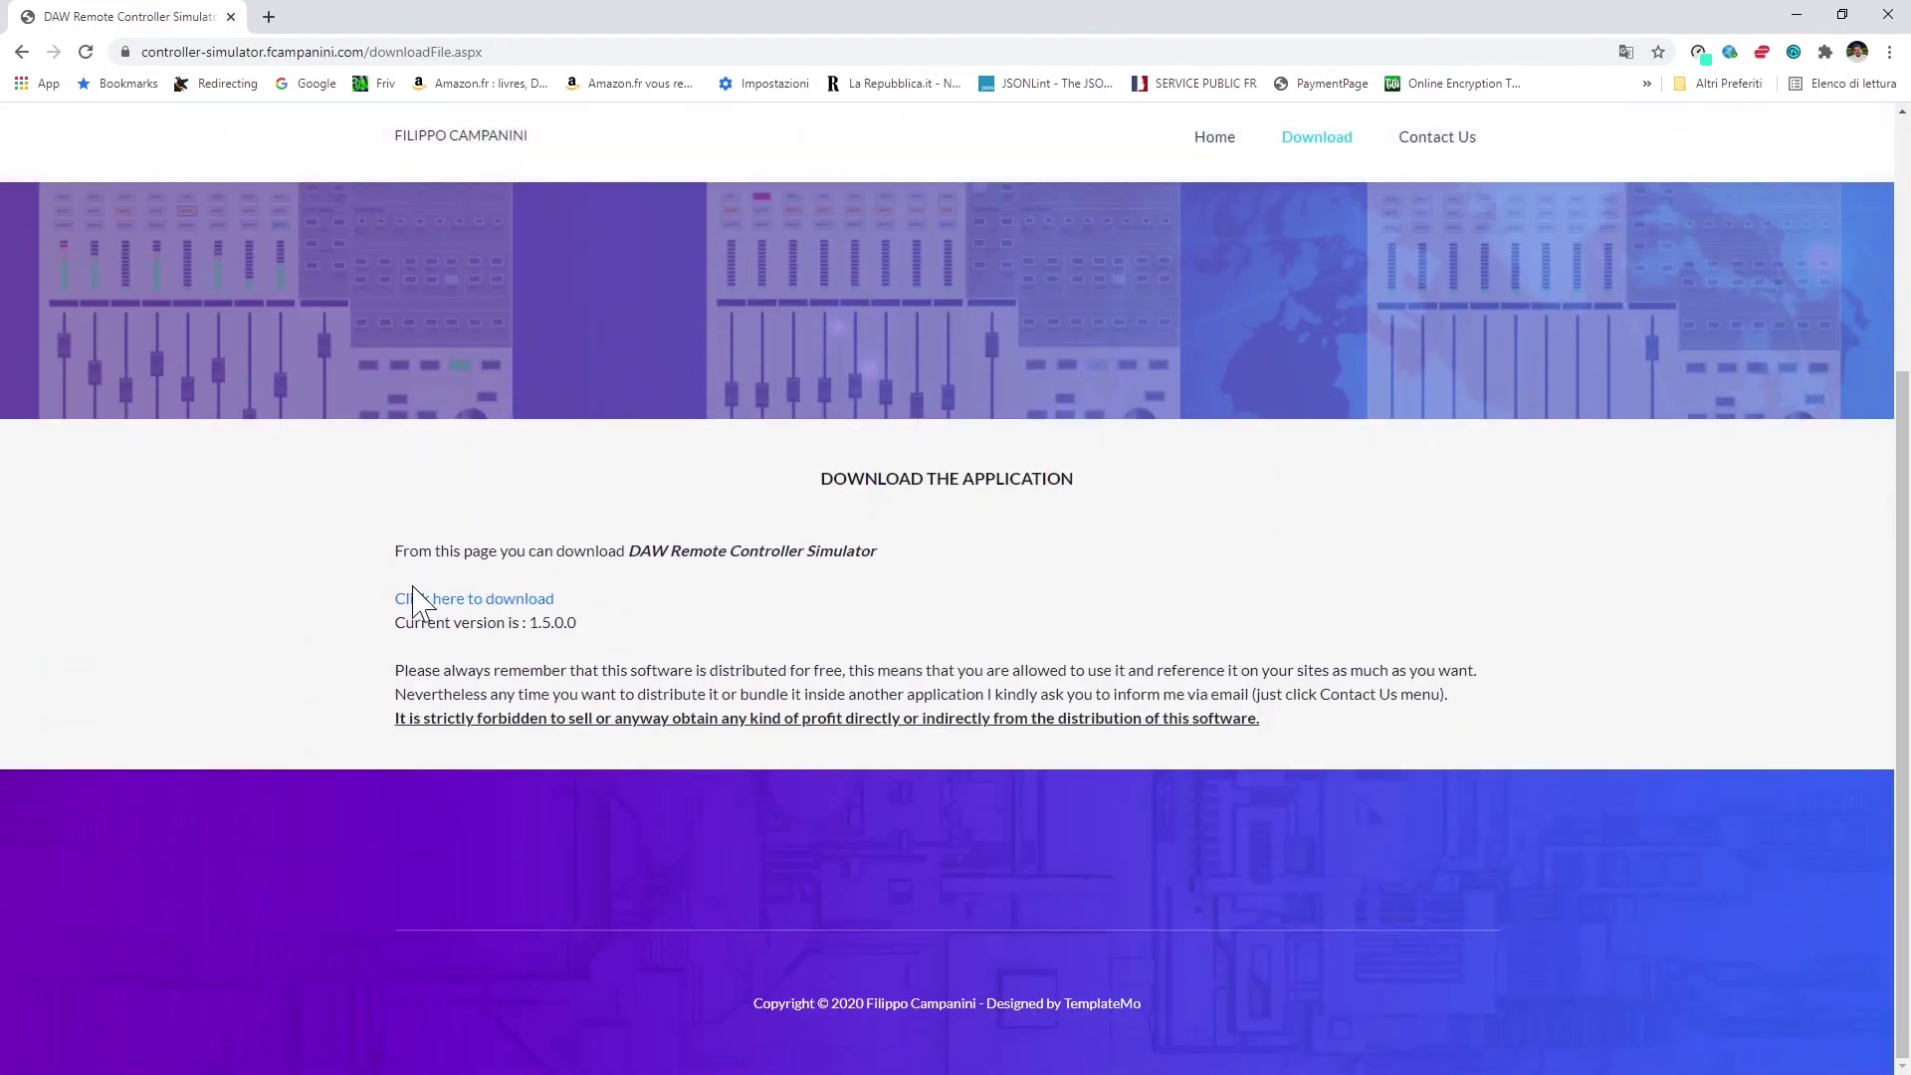